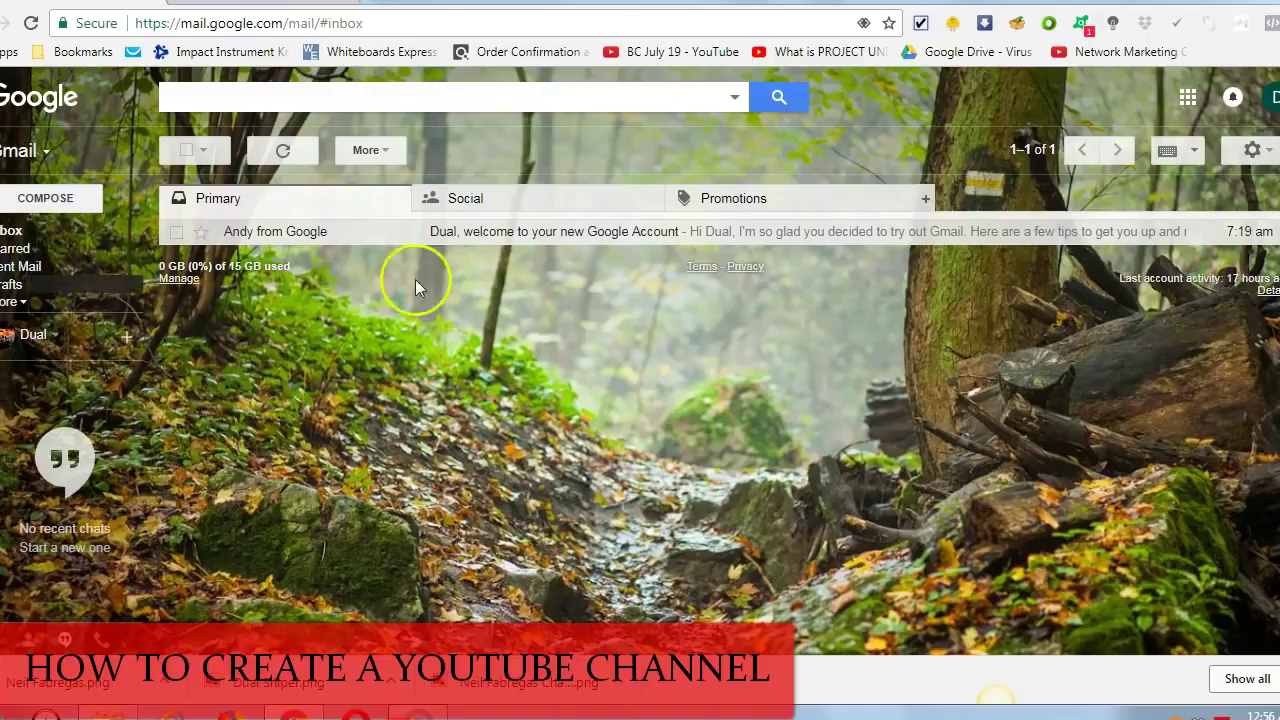
Step: Open YouTube from the Google apps grid next to the Gmail inbox
click(1187, 106)
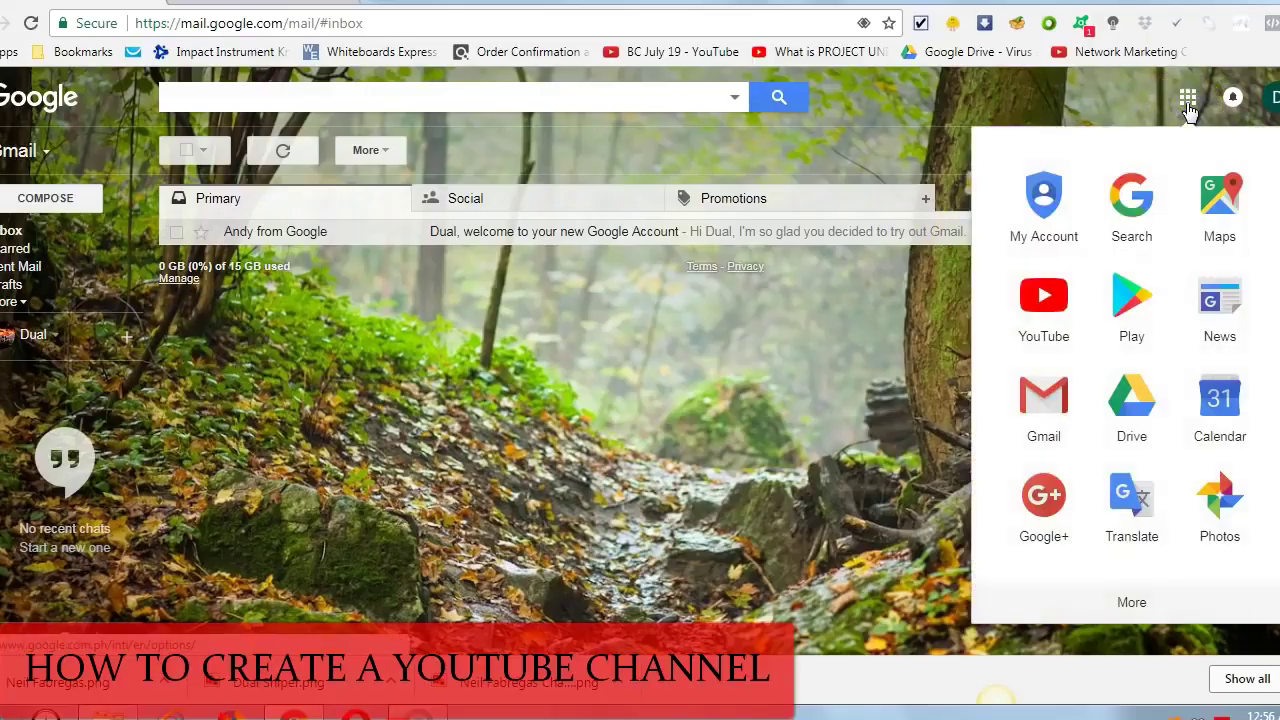
click(1046, 312)
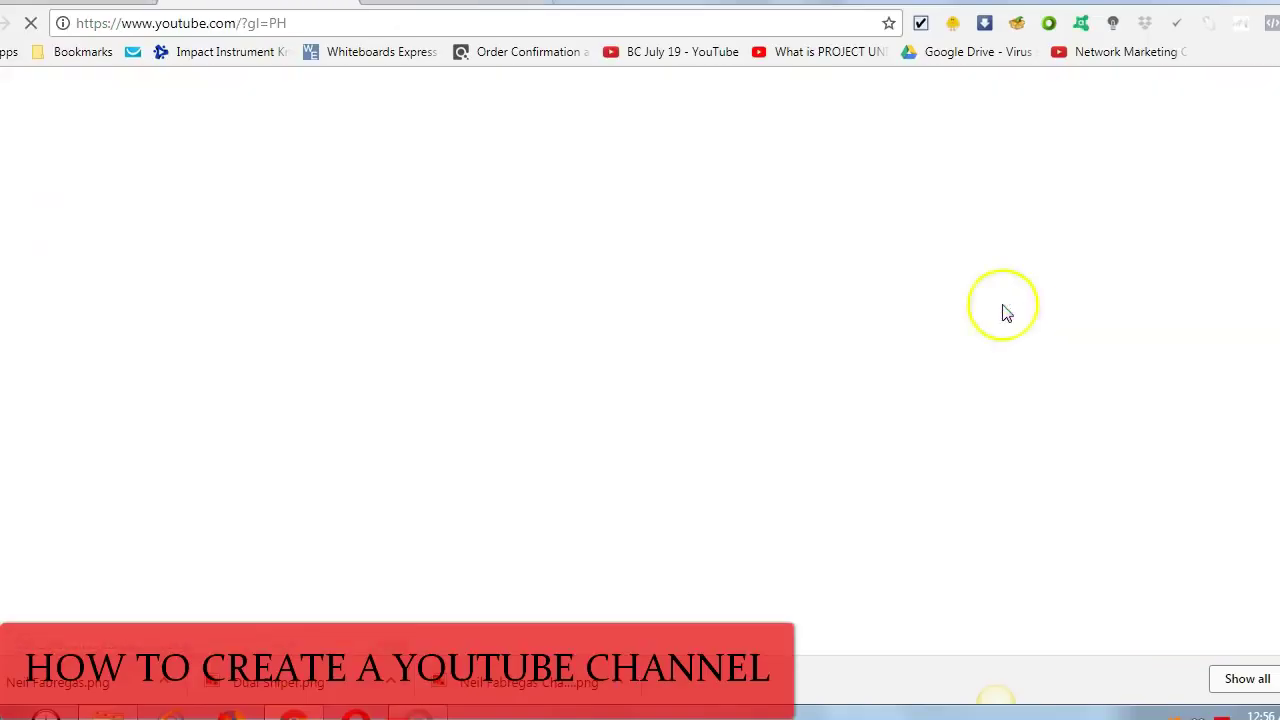
key(ctrl+w)
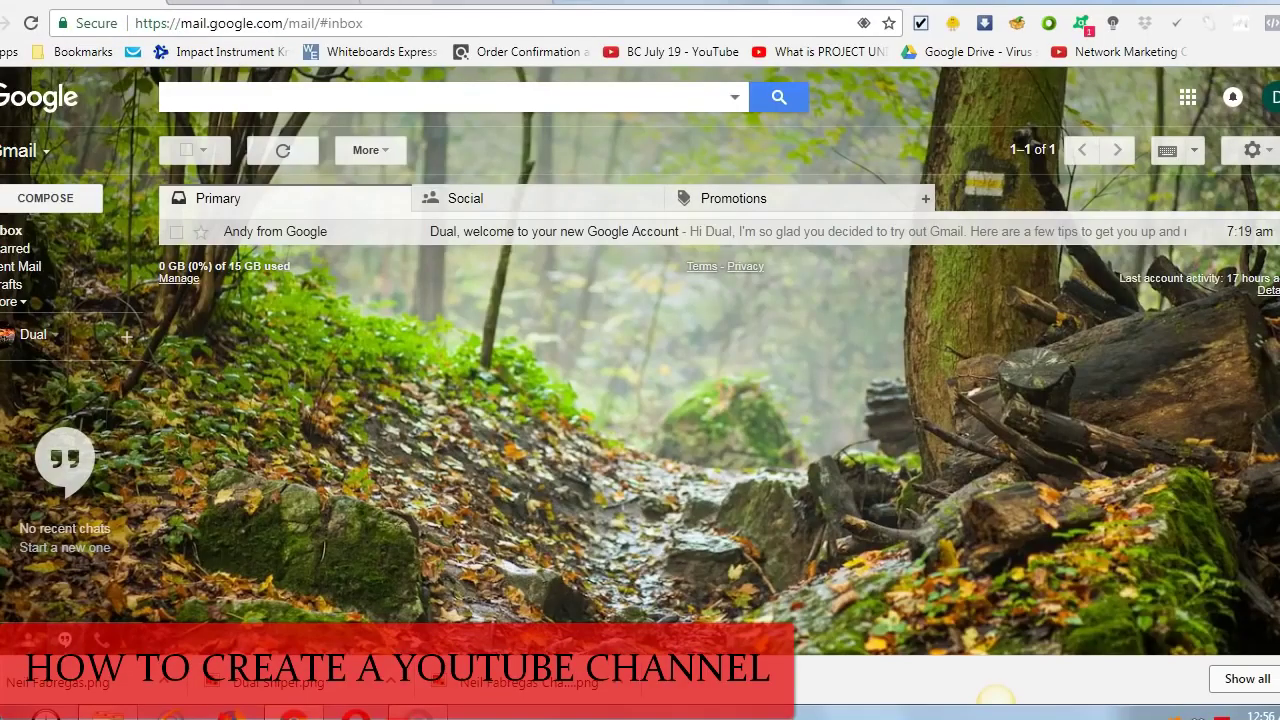
click(288, 3)
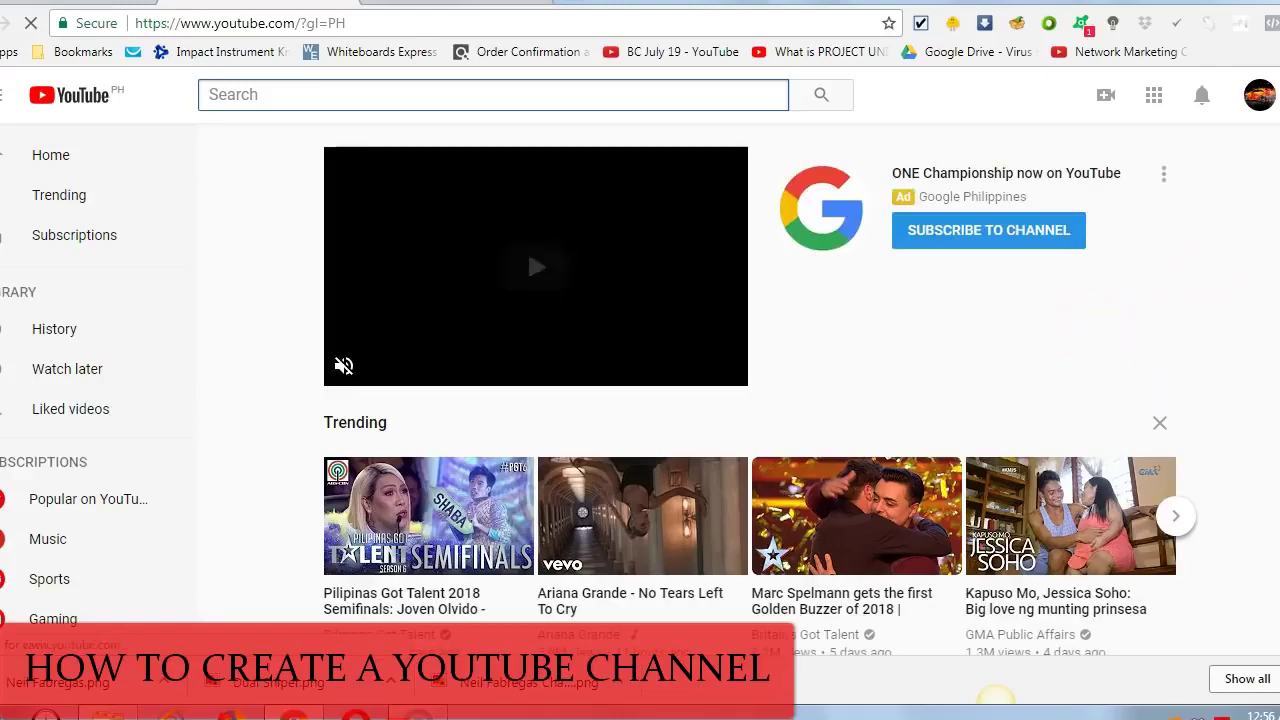
Step: Check that YouTube and Gmail use the same new account, then go to My channel
click(1262, 100)
click(1259, 117)
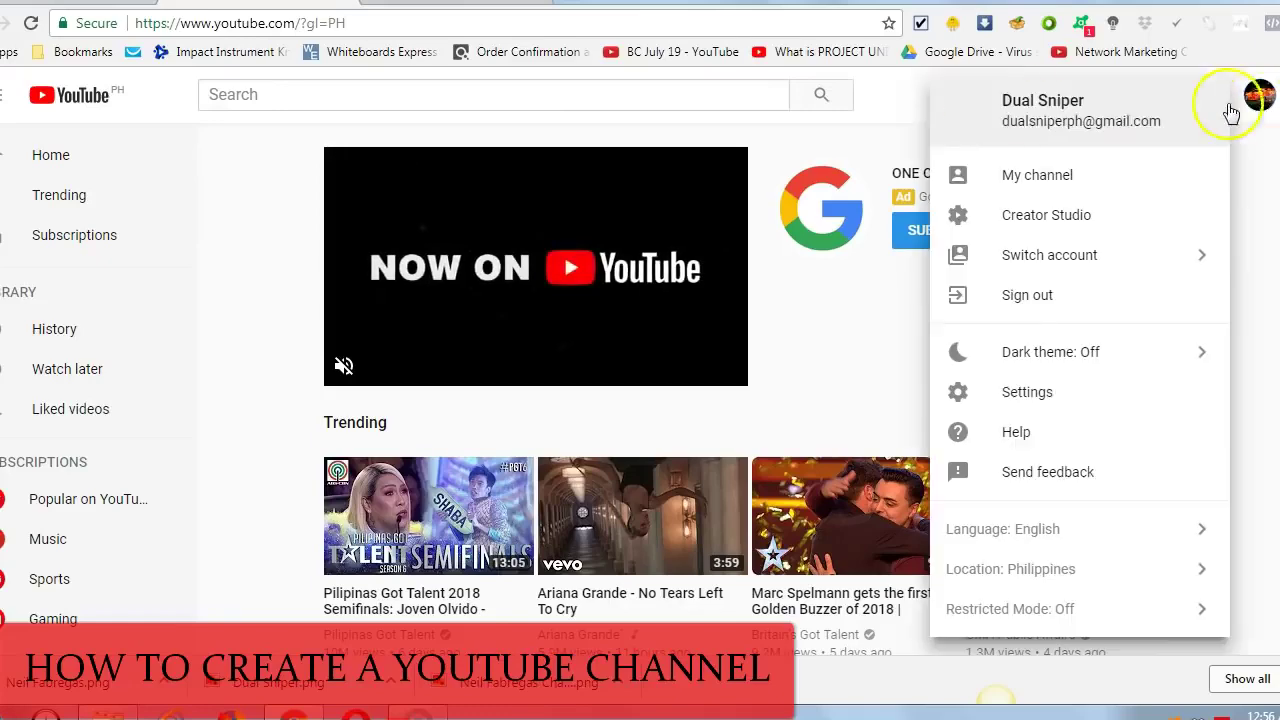
click(898, 100)
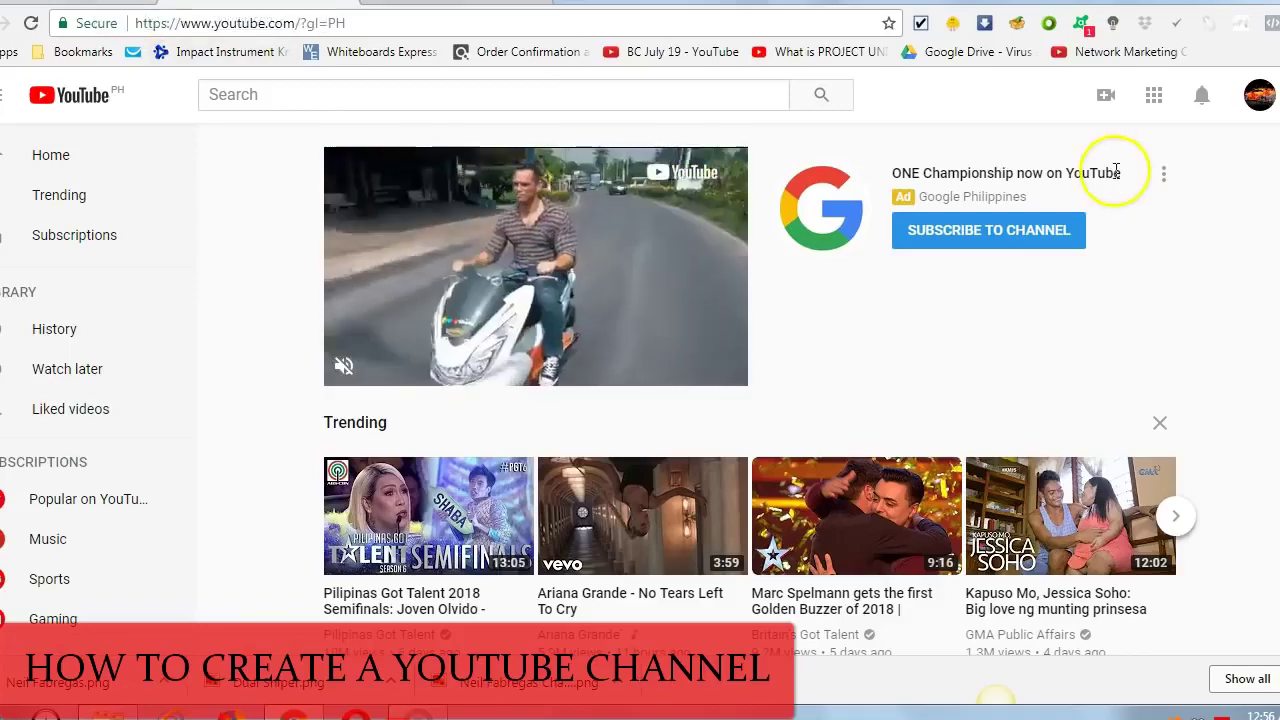
click(1259, 100)
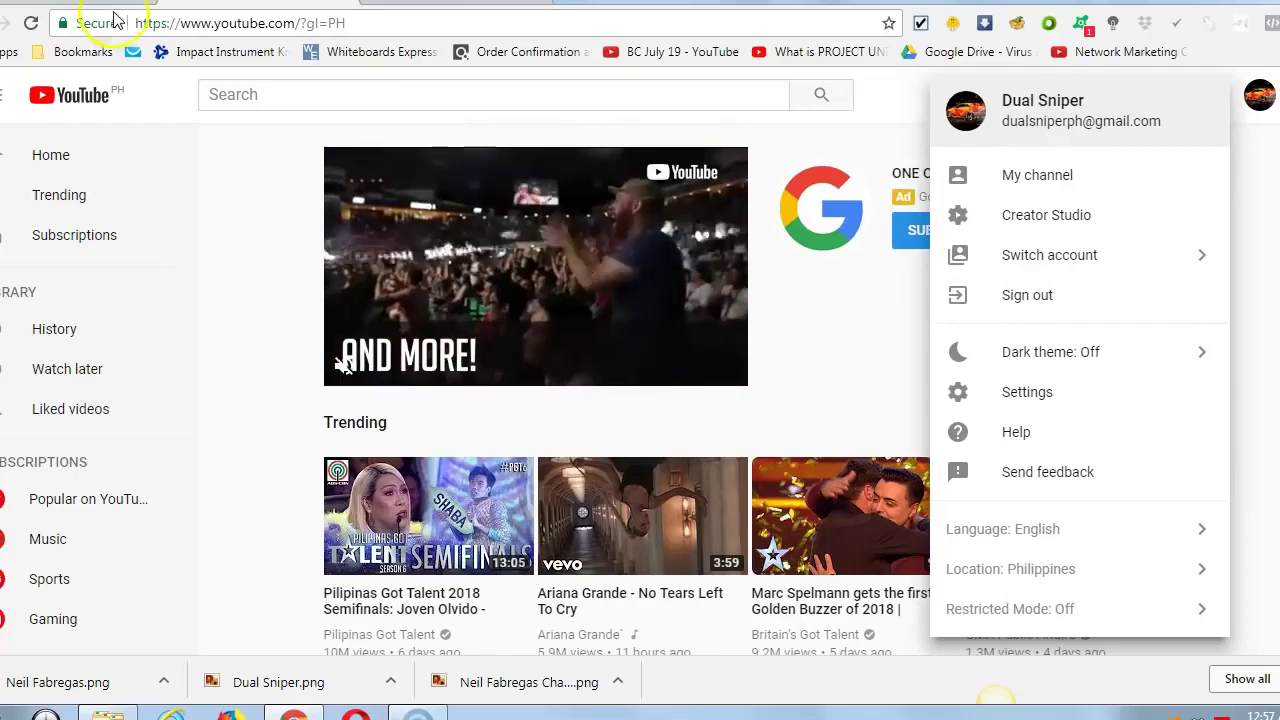
key(ctrl+Tab)
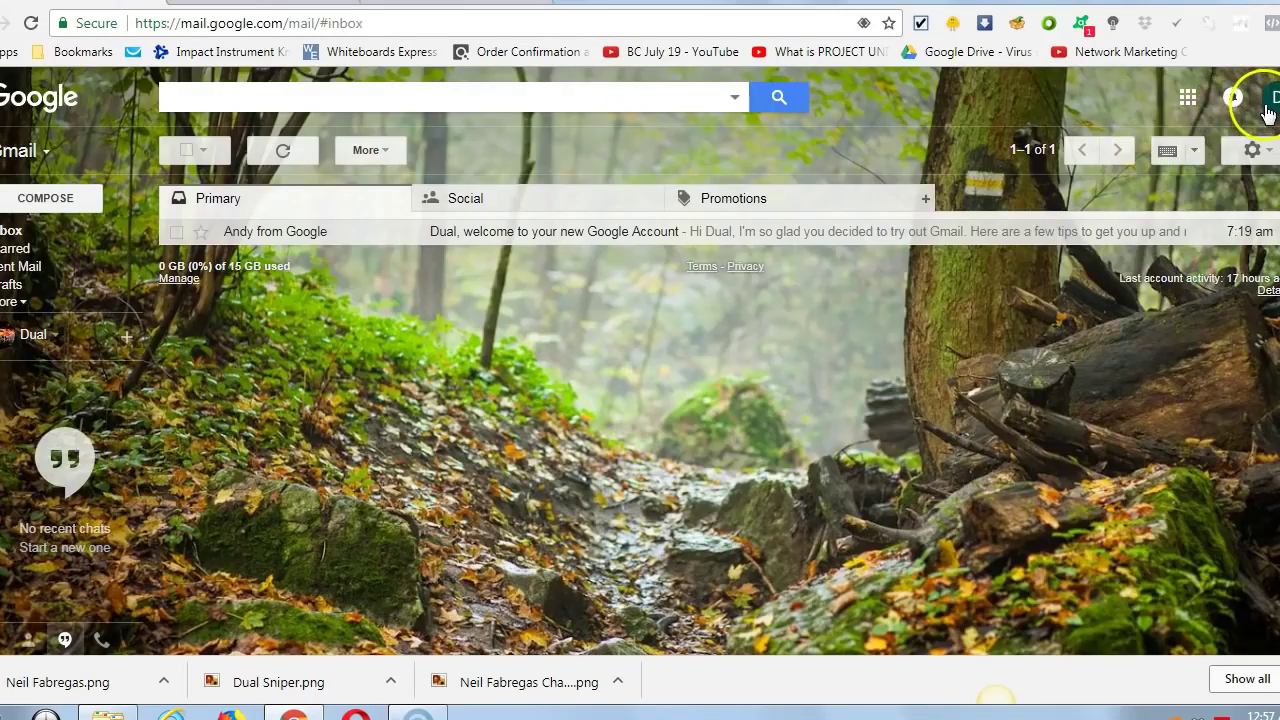
click(1274, 102)
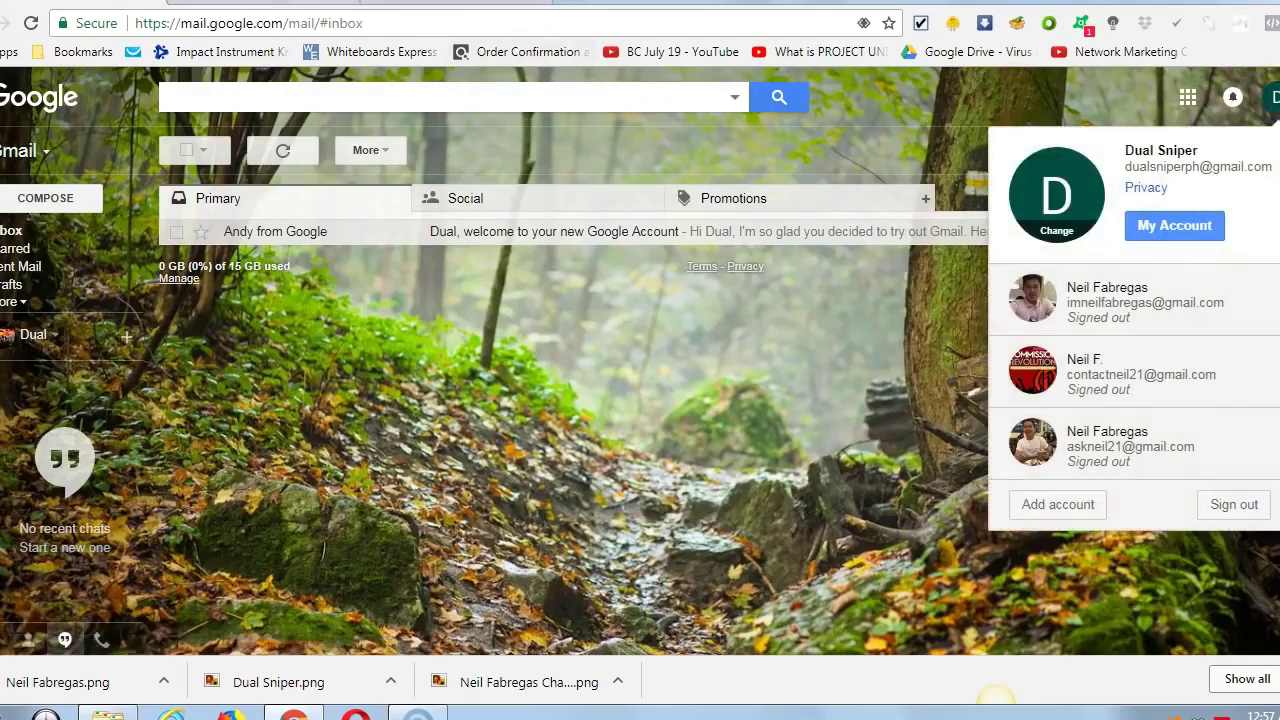
click(280, 10)
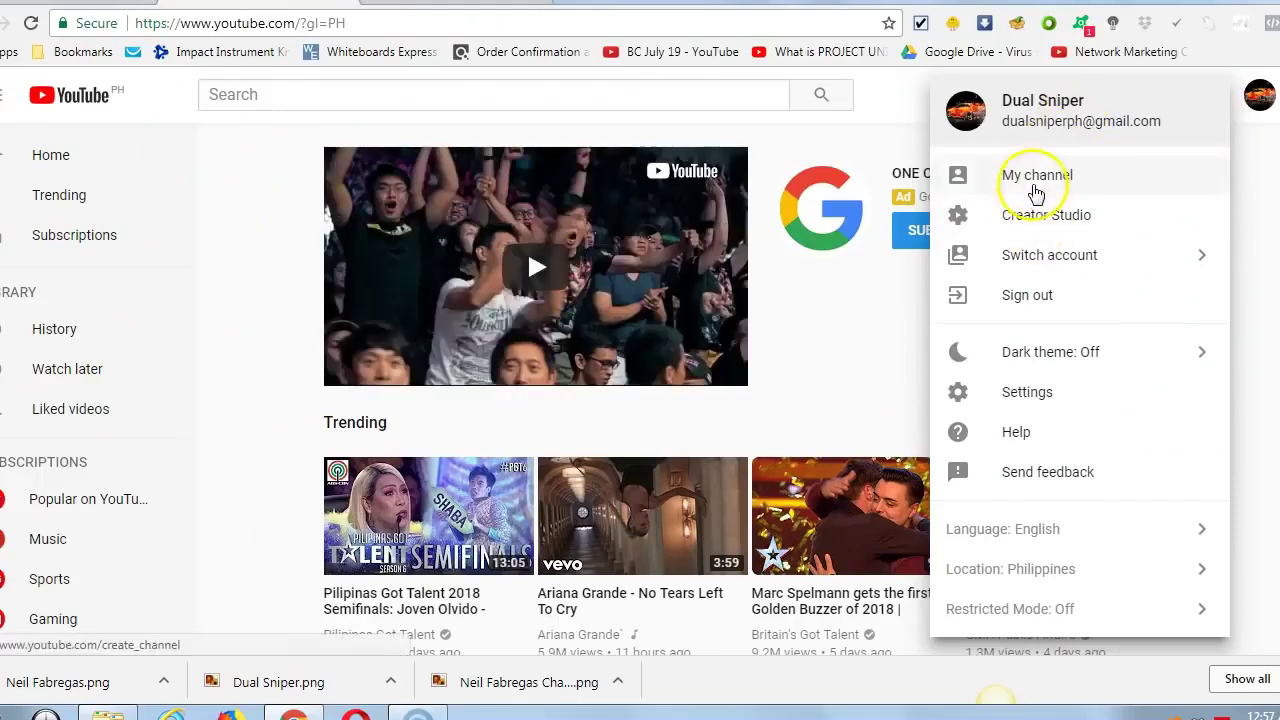
click(1036, 180)
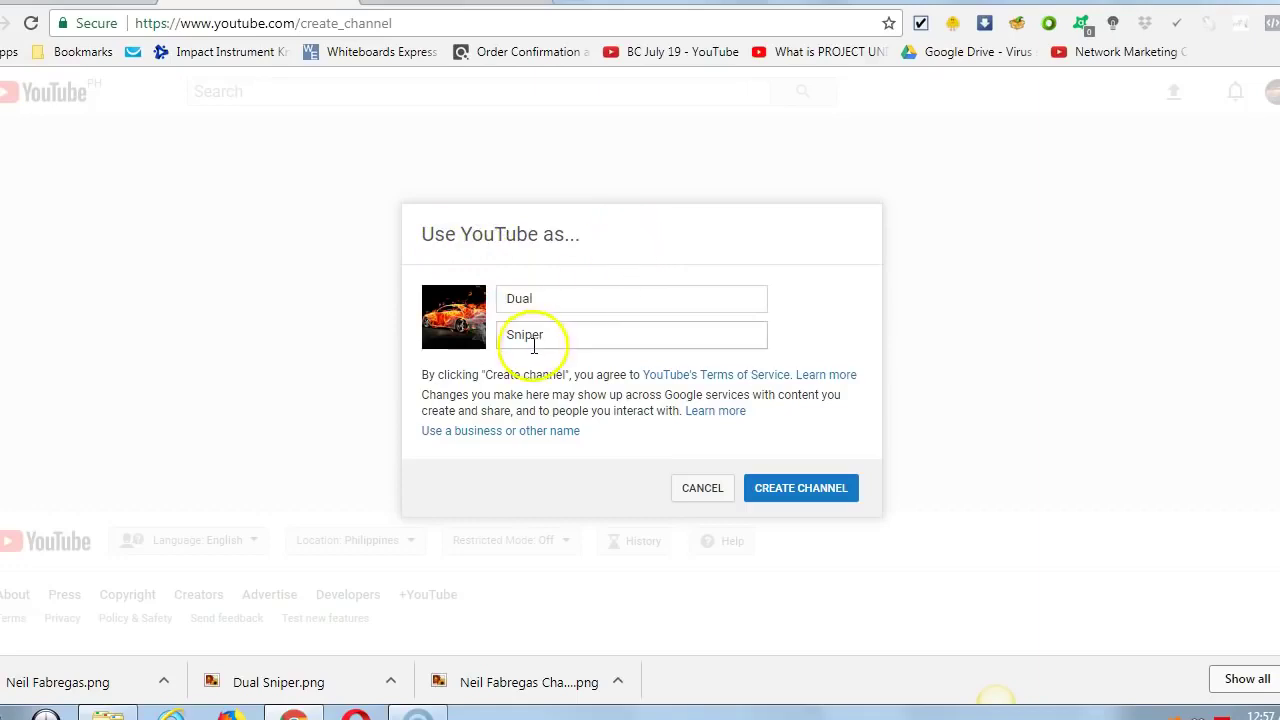
Step: Create the Dual Sniper channel with the default names, open its customisation page, then return to Canva
click(566, 338)
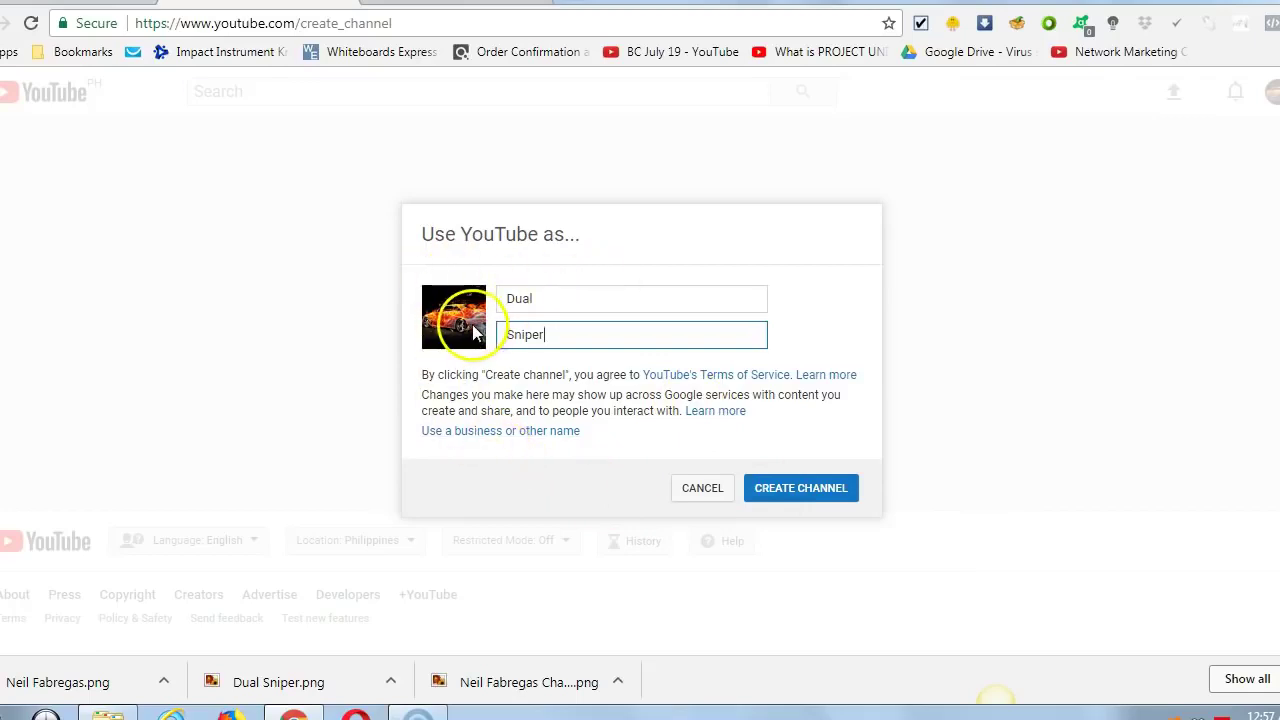
click(795, 495)
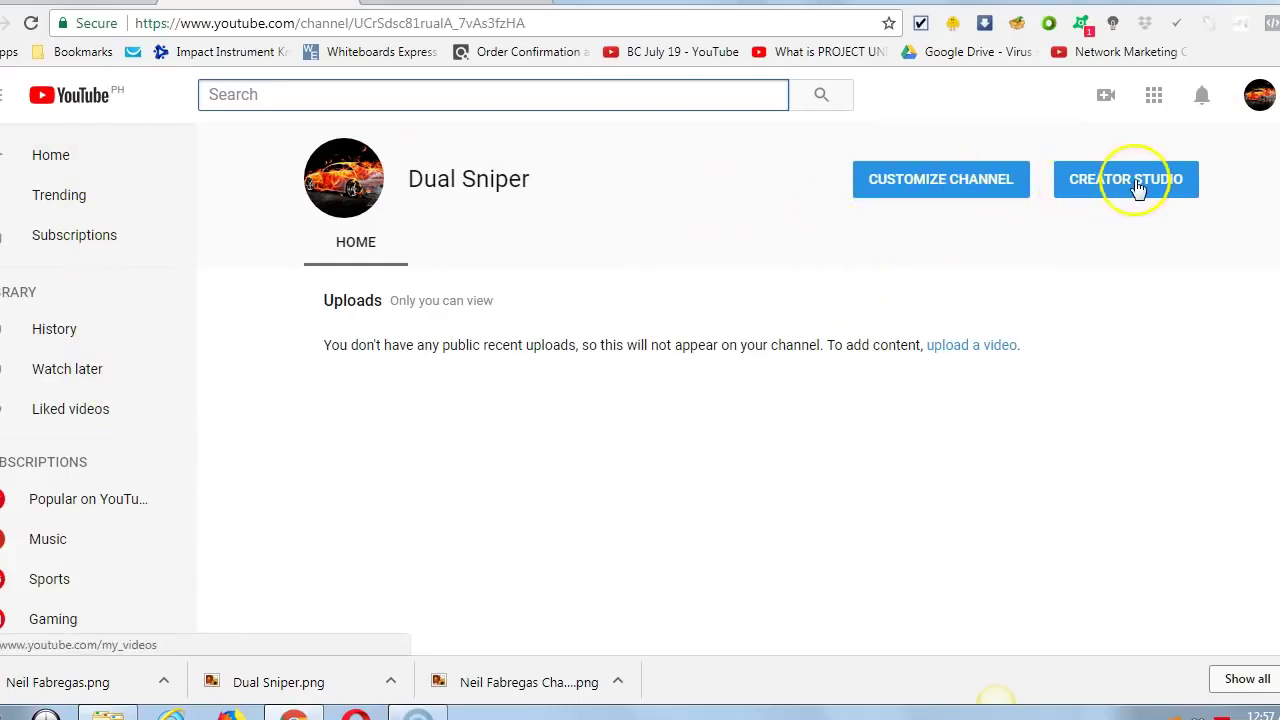
click(930, 187)
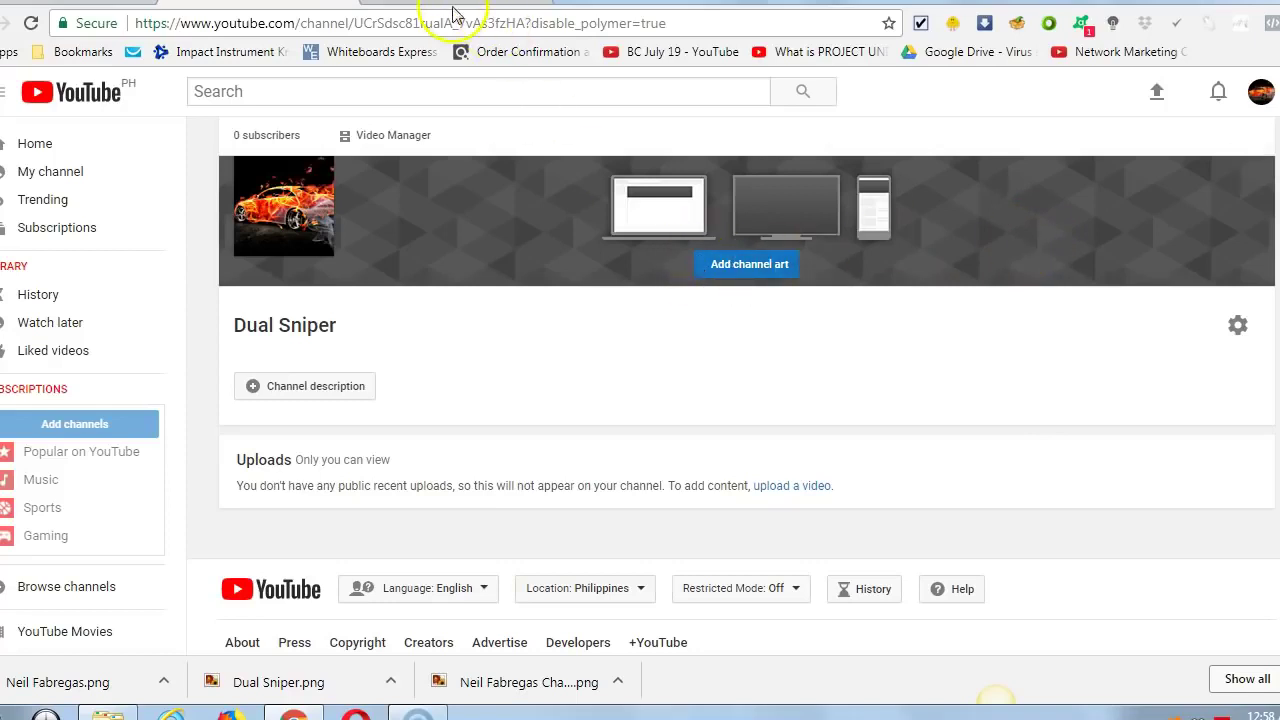
click(505, 3)
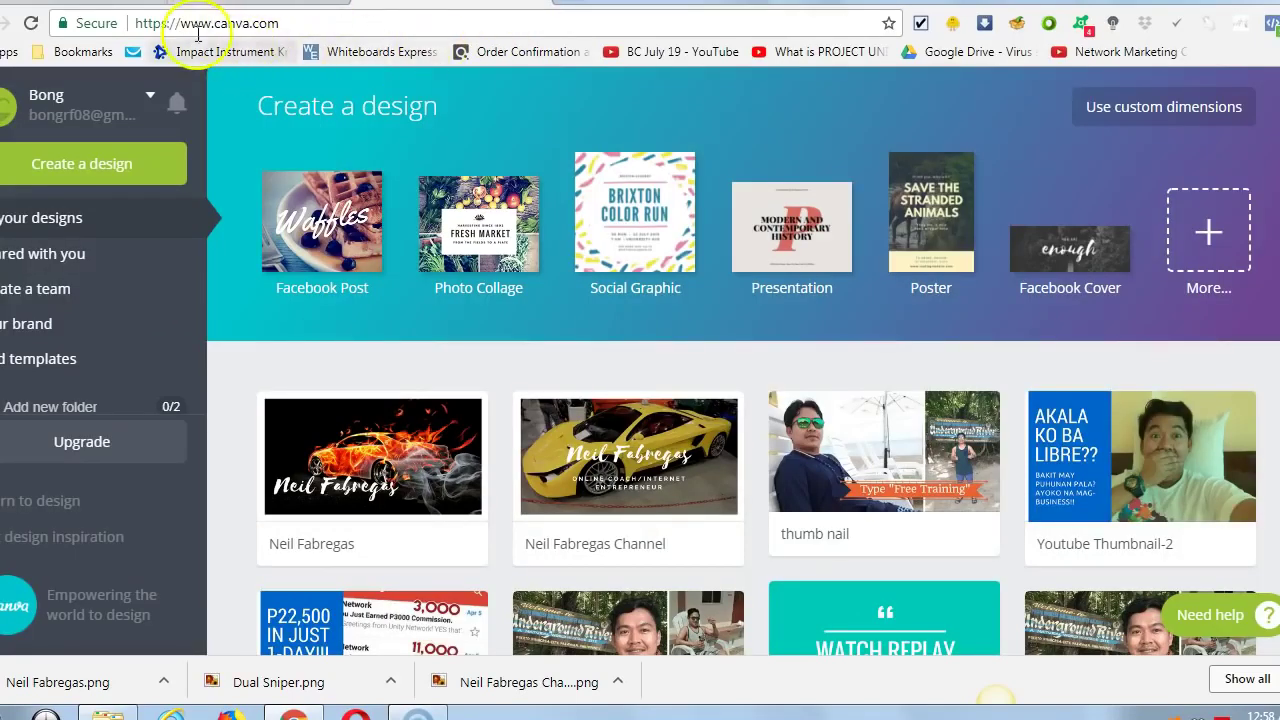
Step: Start a blank YouTube Channel Art design from Canva's full list of design types
click(325, 21)
click(352, 21)
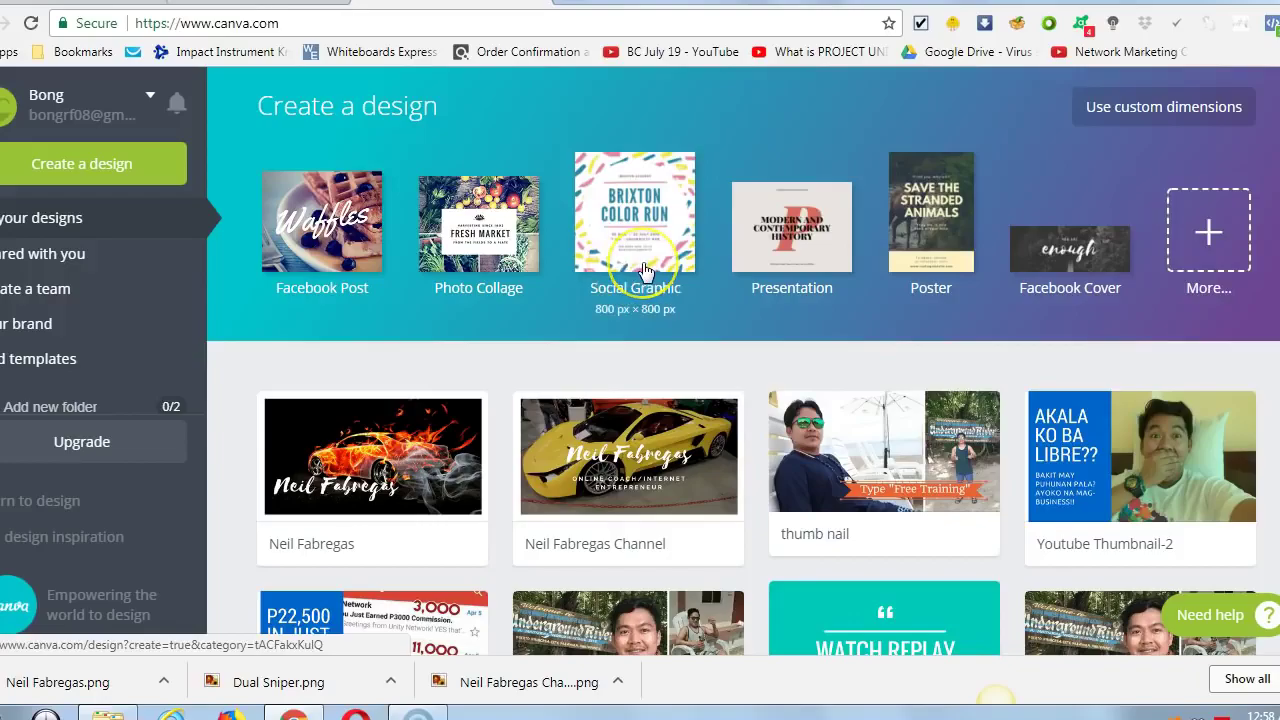
click(1210, 238)
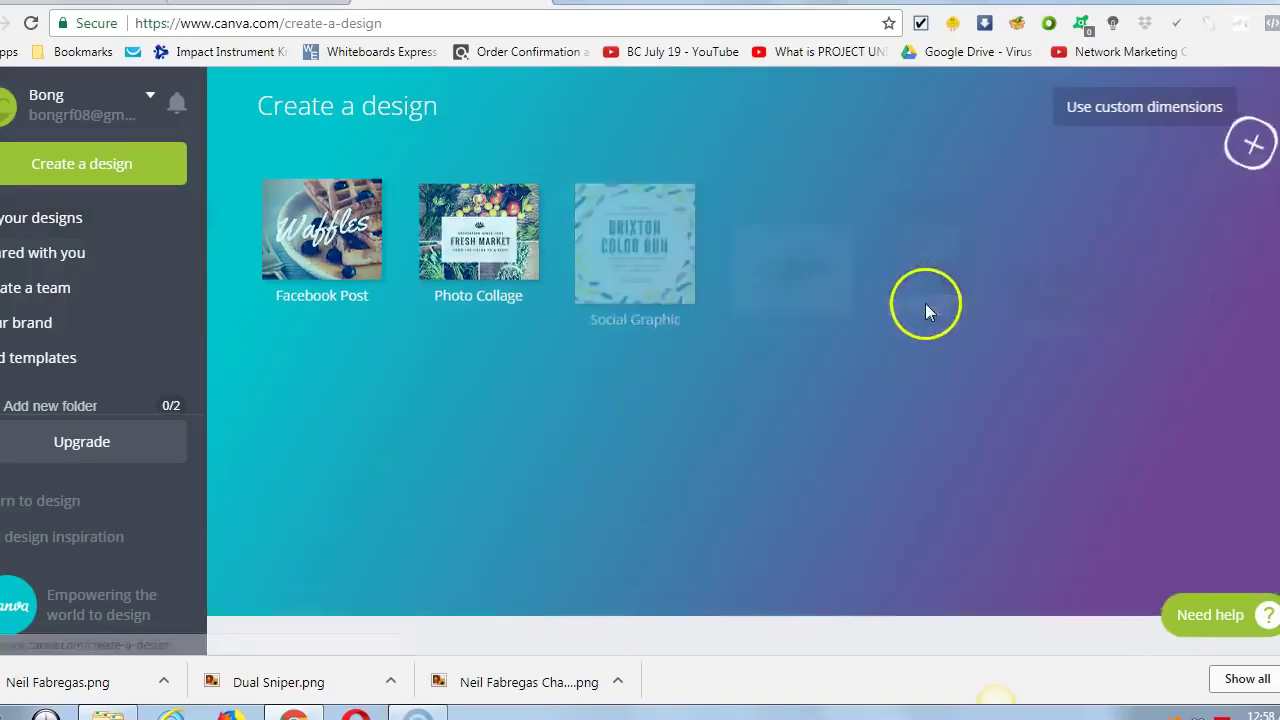
scroll(887, 378, down, 1)
scroll(887, 380, down, 7)
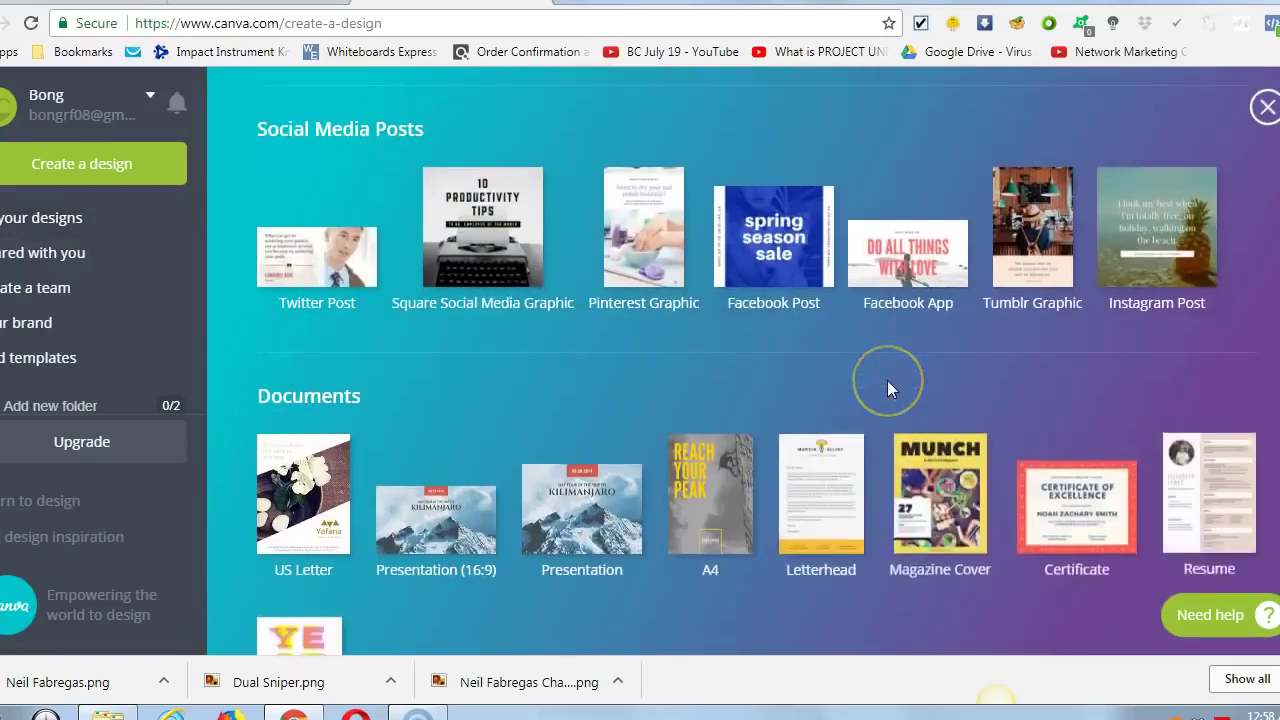
scroll(887, 380, down, 5)
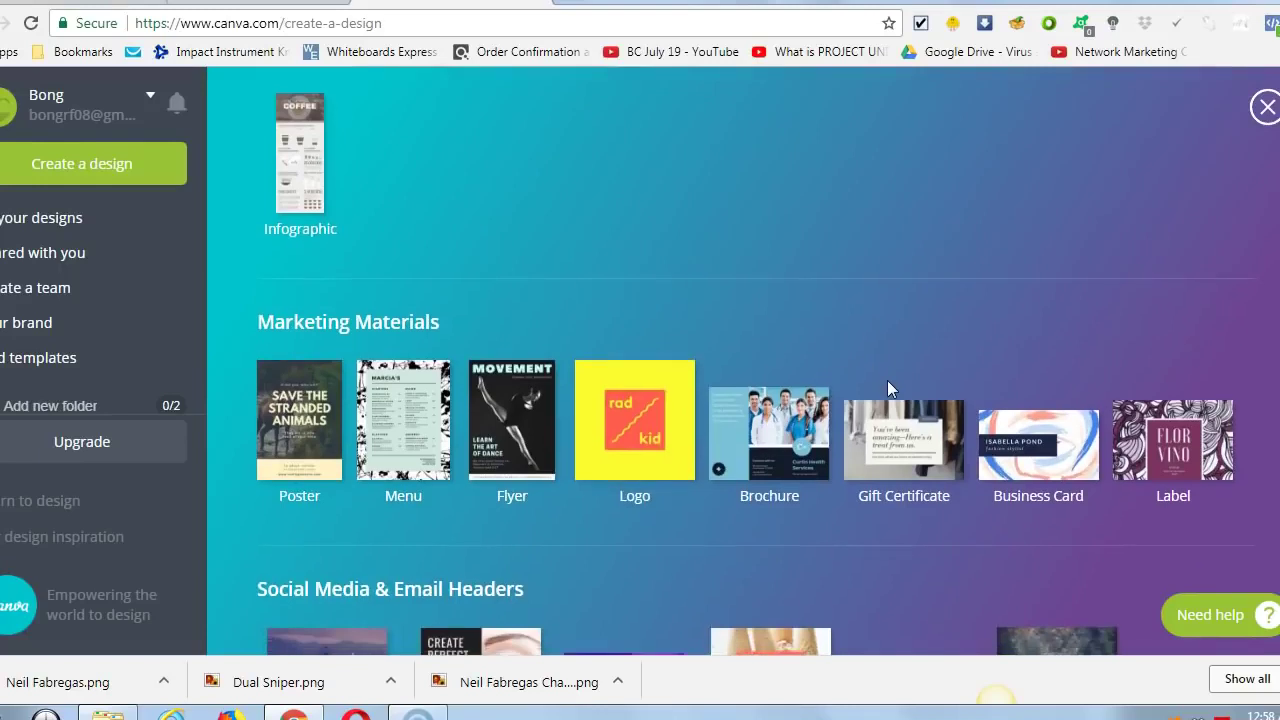
scroll(887, 380, down, 4)
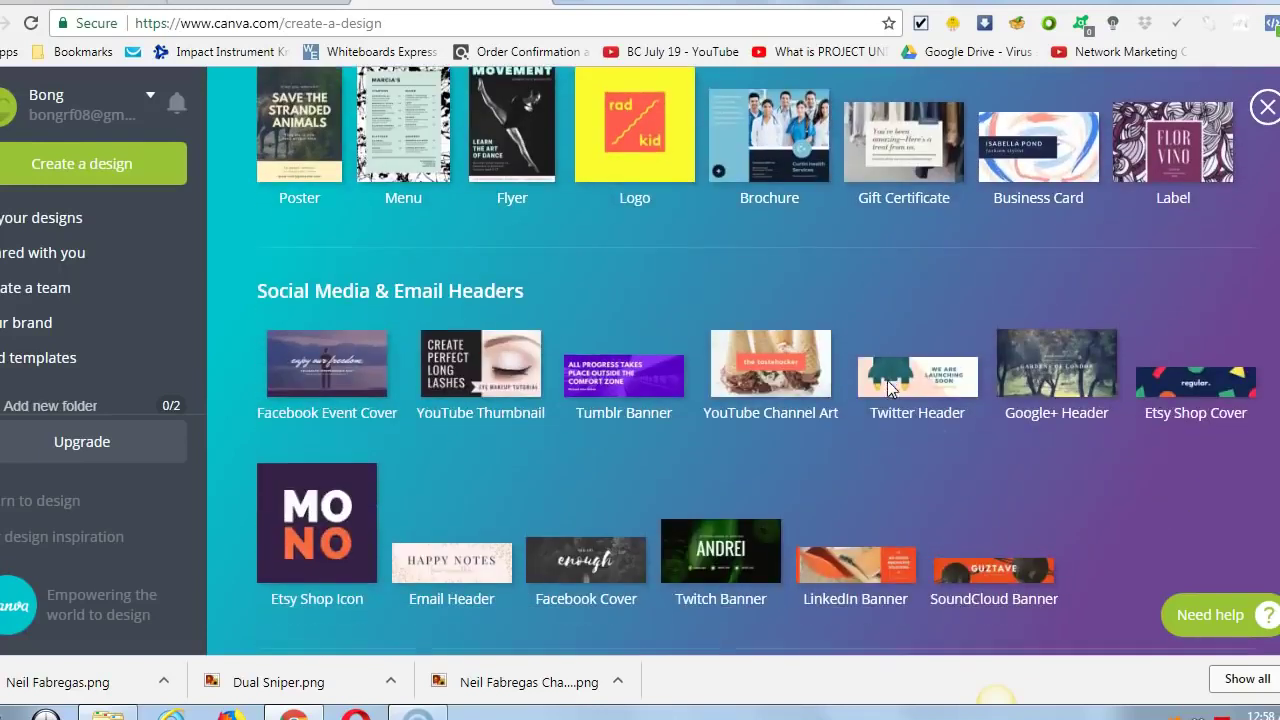
click(775, 382)
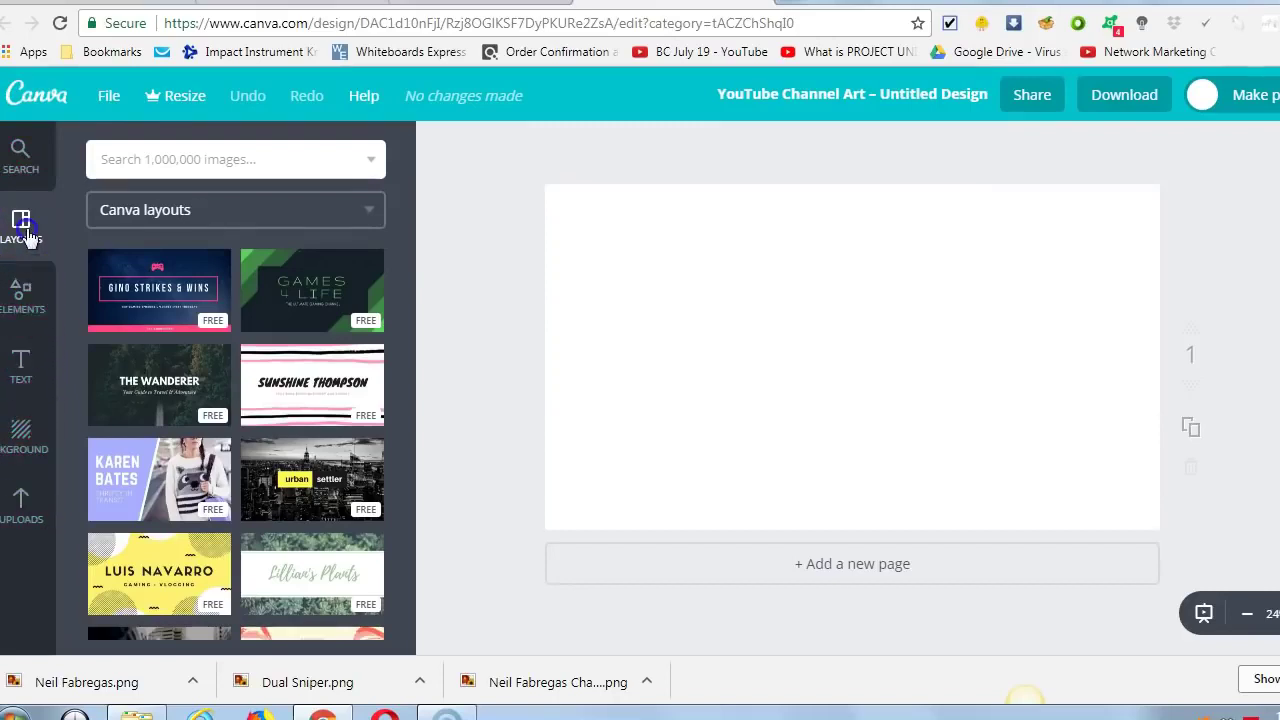
Step: Apply the Chasing the Sun layout to the blank channel art design
scroll(215, 335, down, 2)
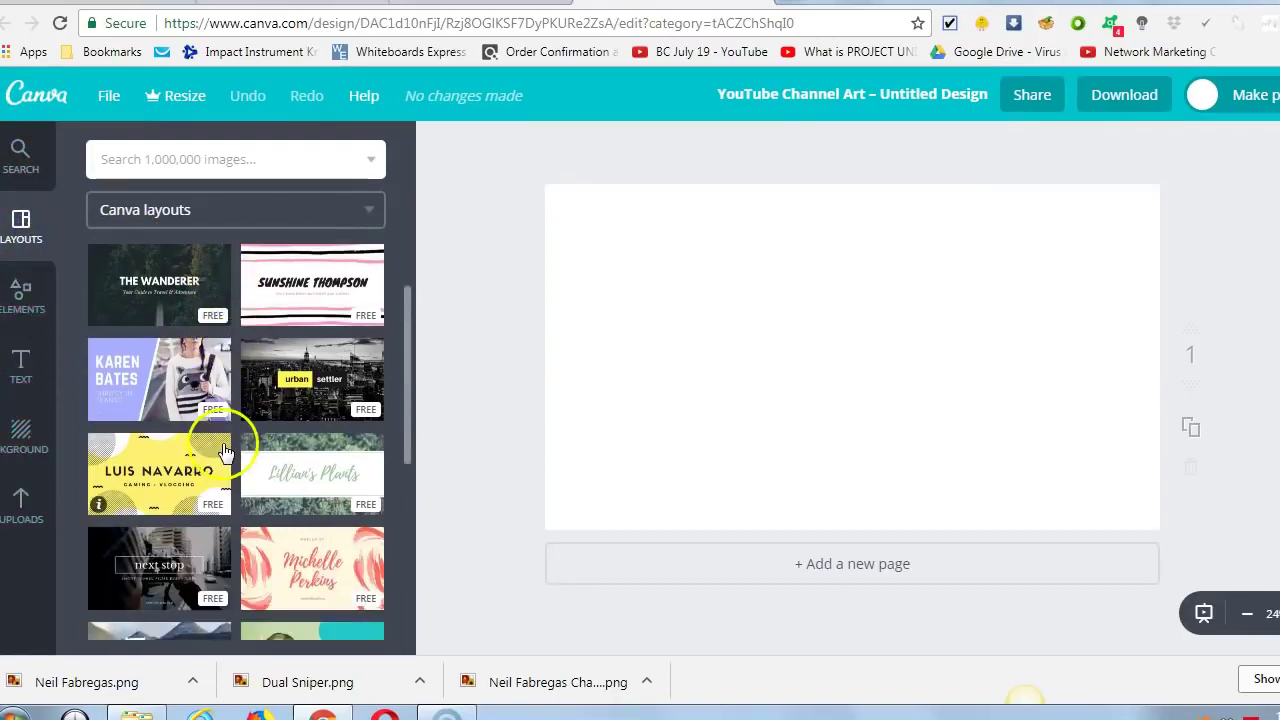
scroll(240, 400, up, 1)
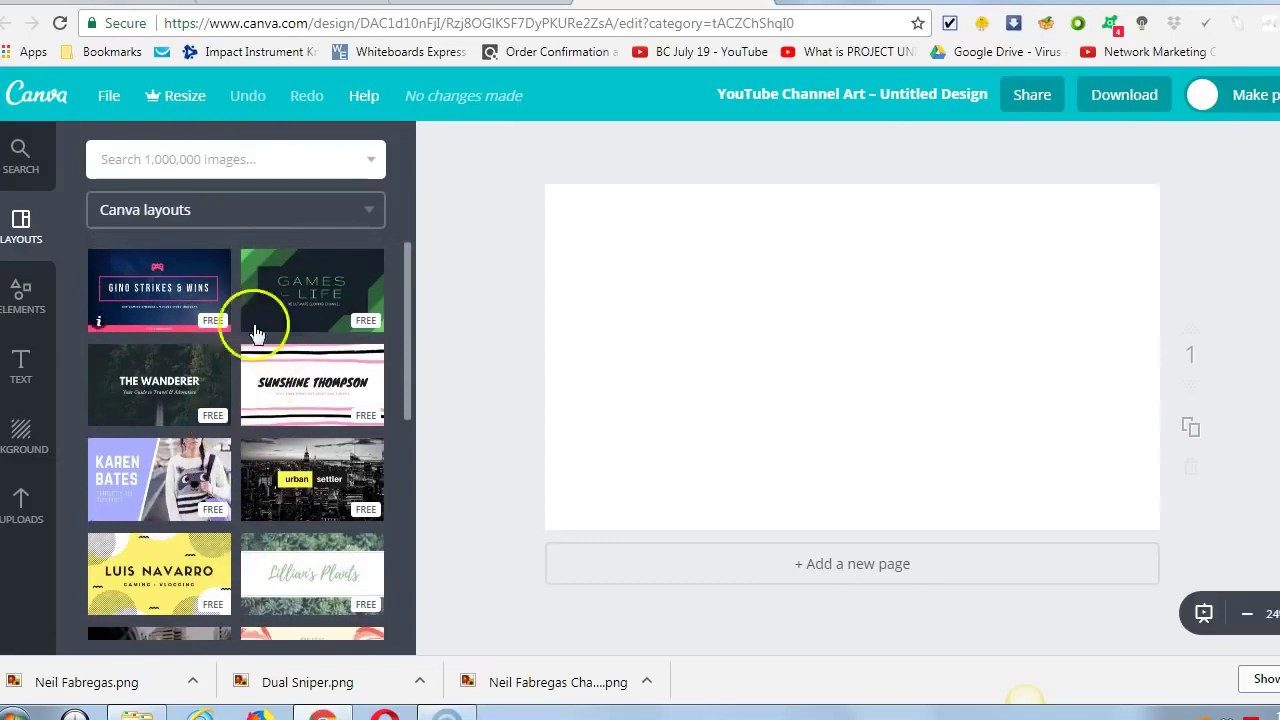
scroll(275, 370, down, 2)
scroll(288, 403, down, 3)
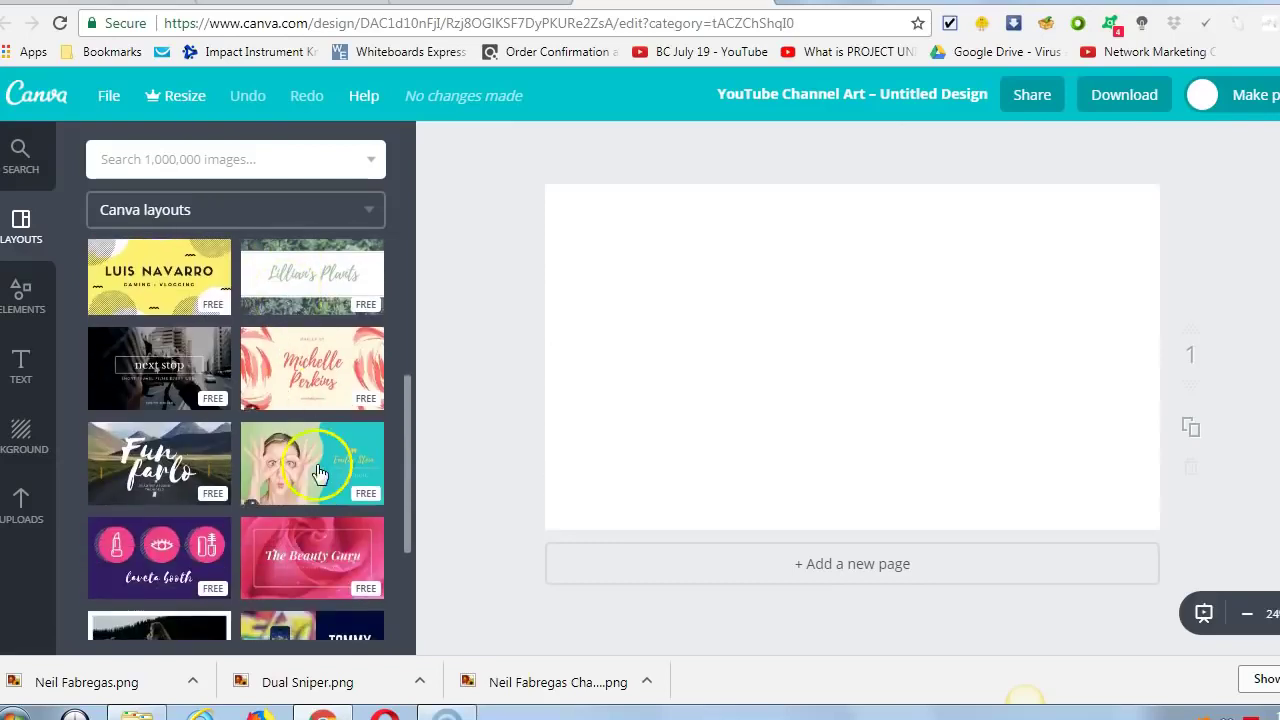
scroll(235, 495, down, 3)
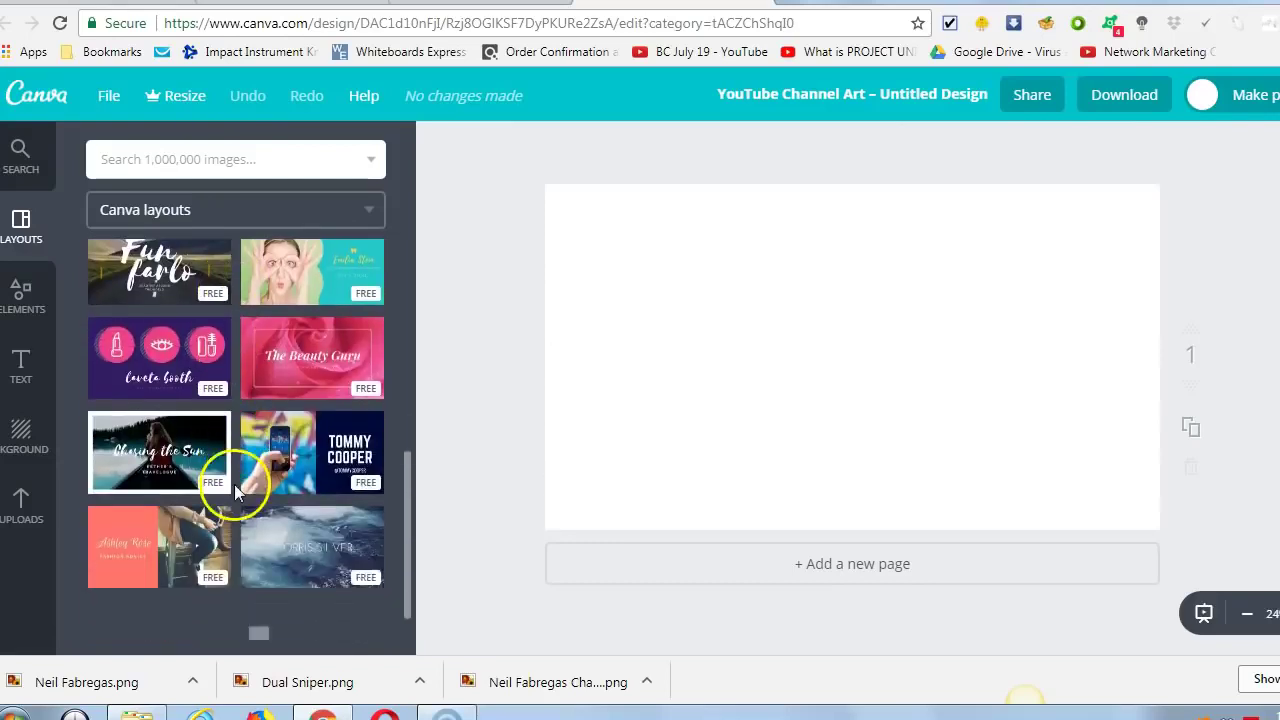
click(155, 458)
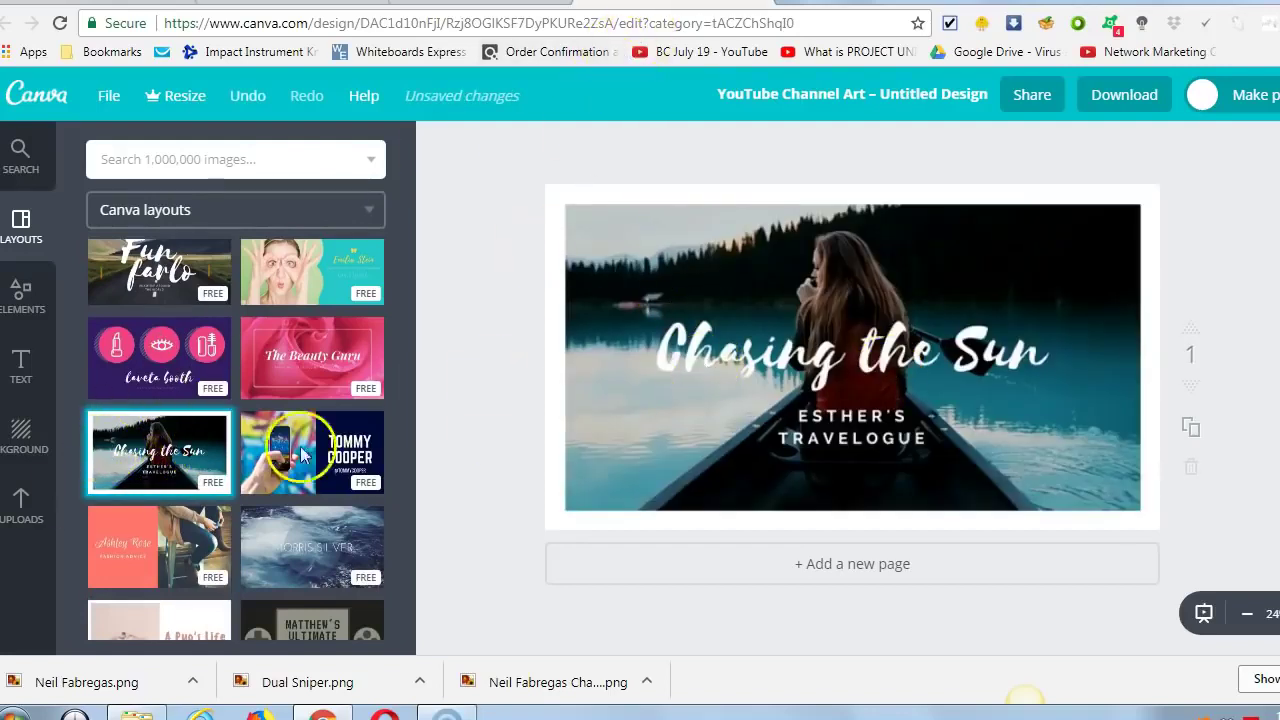
Step: Drag the yellow-car upload onto the canvas and open the file chooser for new images
click(24, 515)
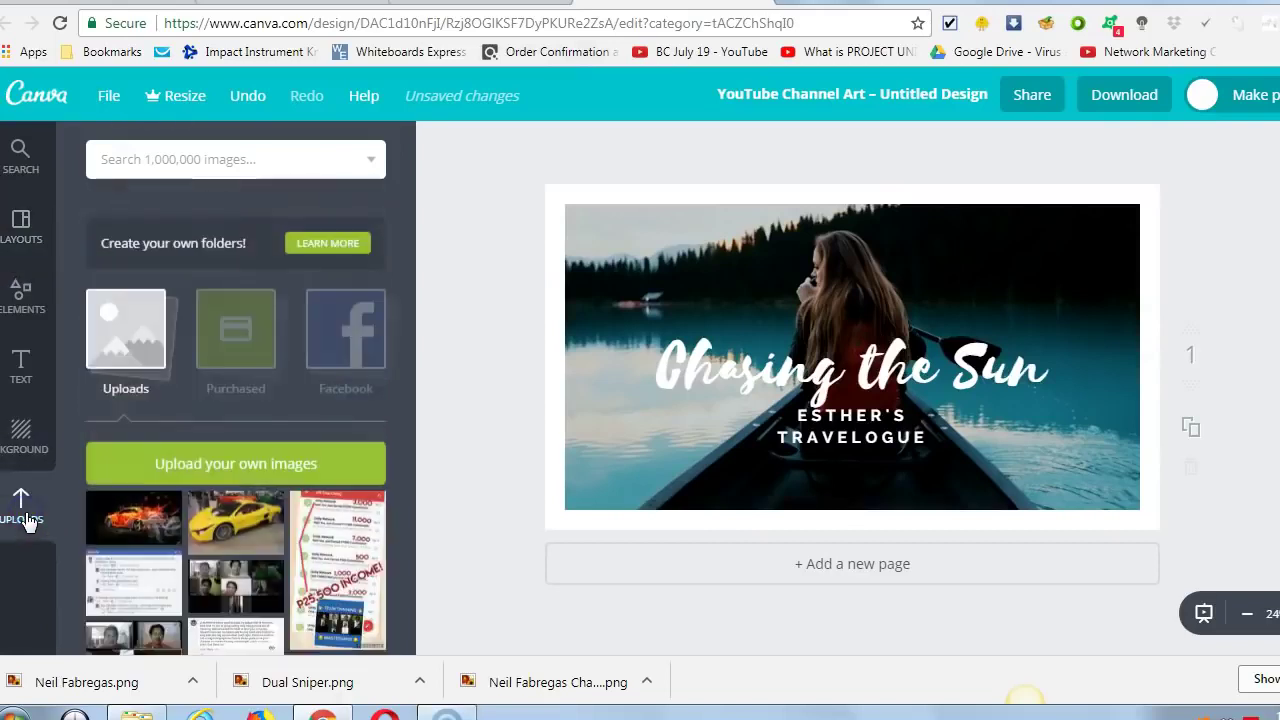
drag(237, 495, 440, 470)
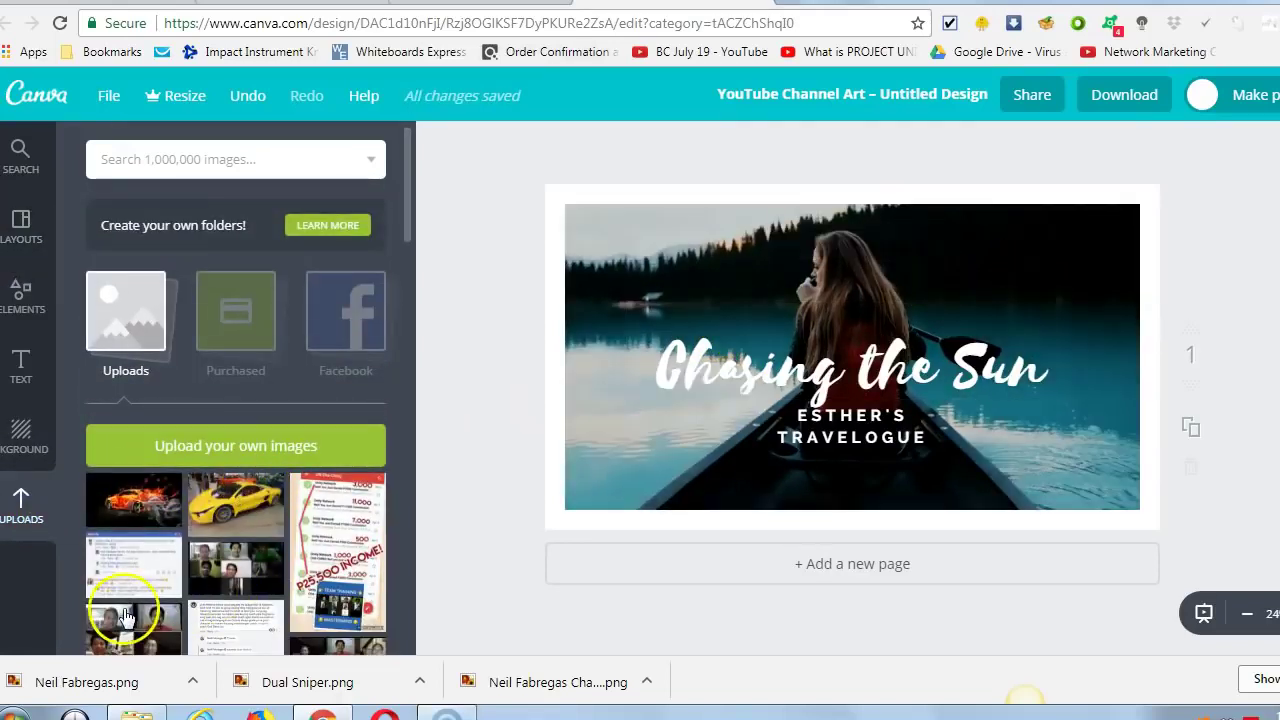
click(224, 448)
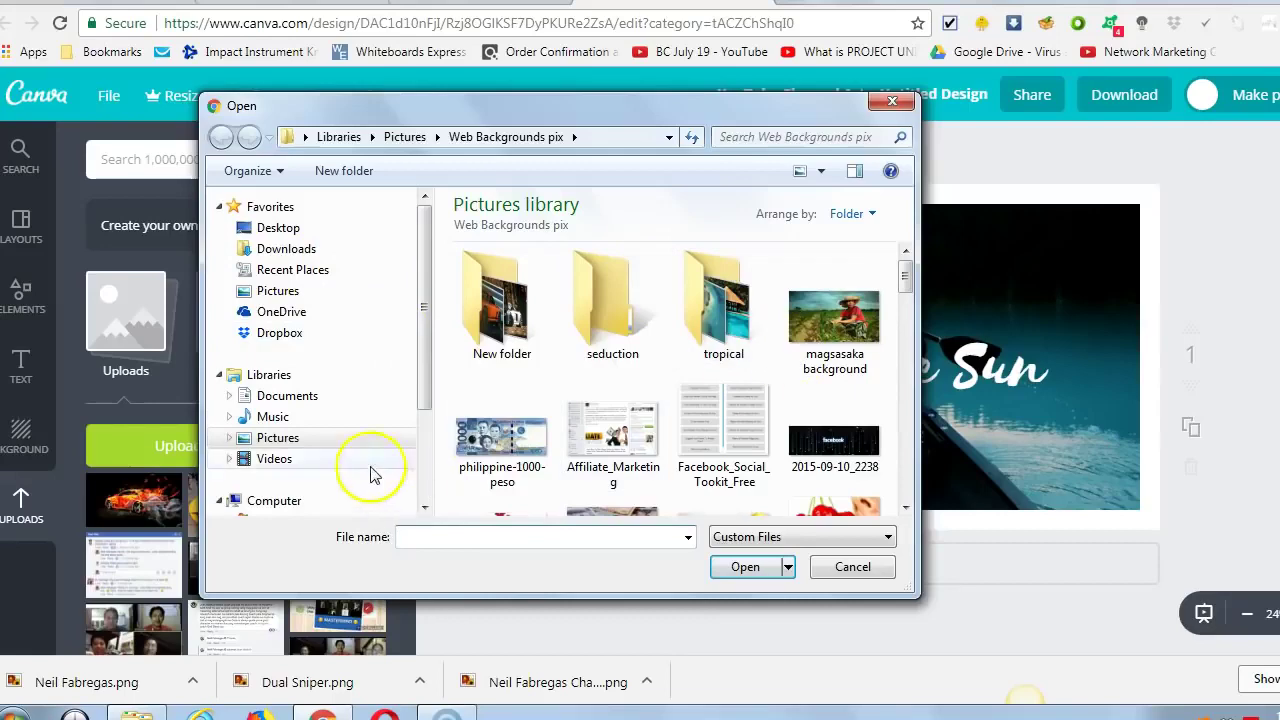
Step: Delete the lake photo and set the flaming-car upload as the banner background
click(892, 101)
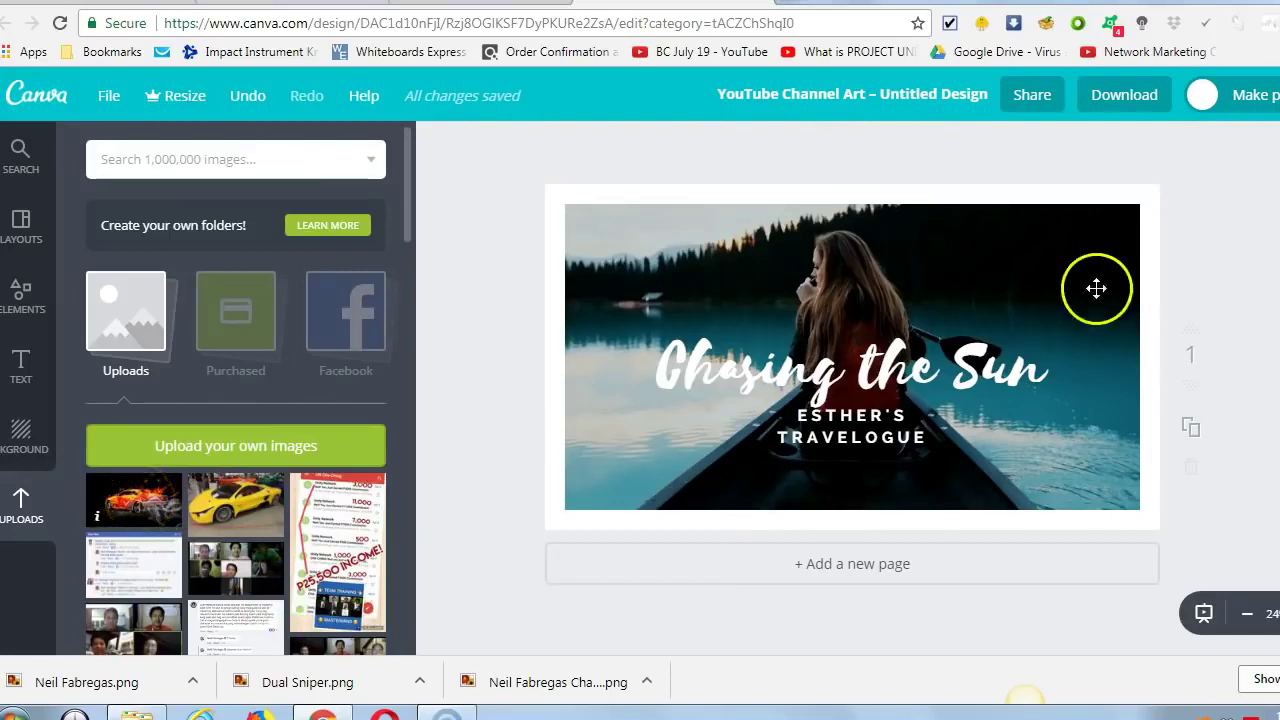
click(1063, 277)
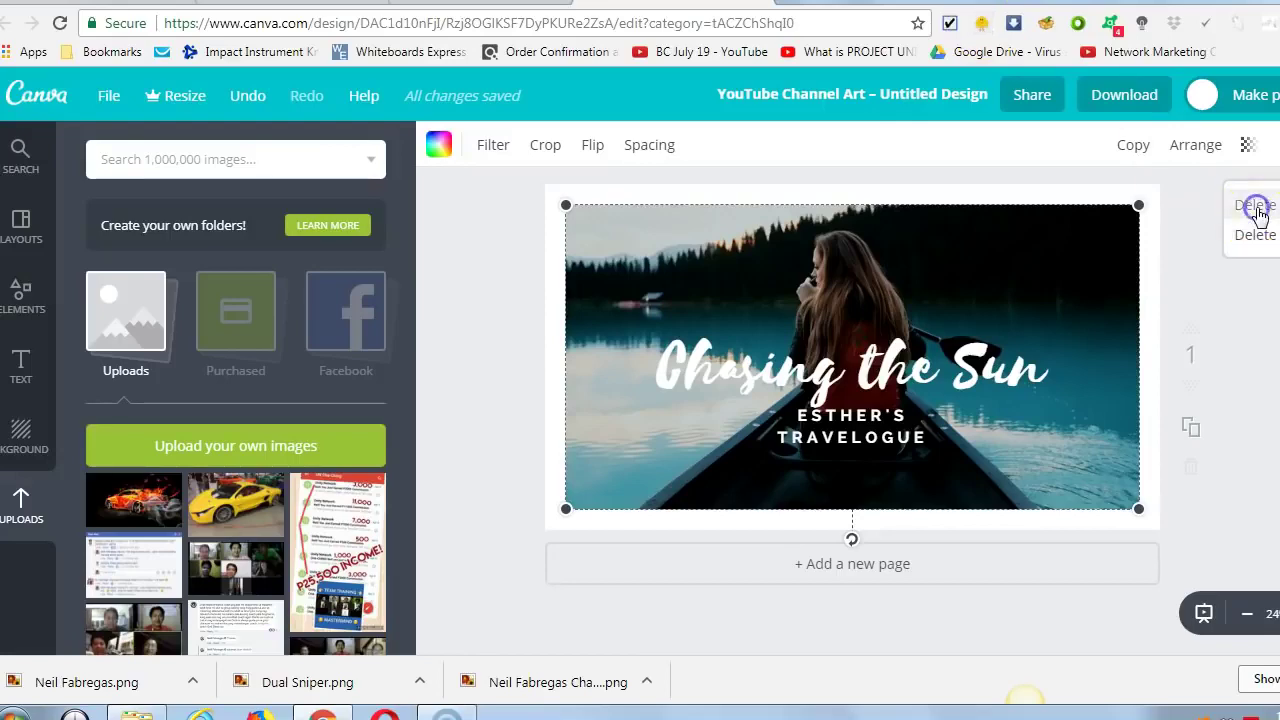
click(1258, 213)
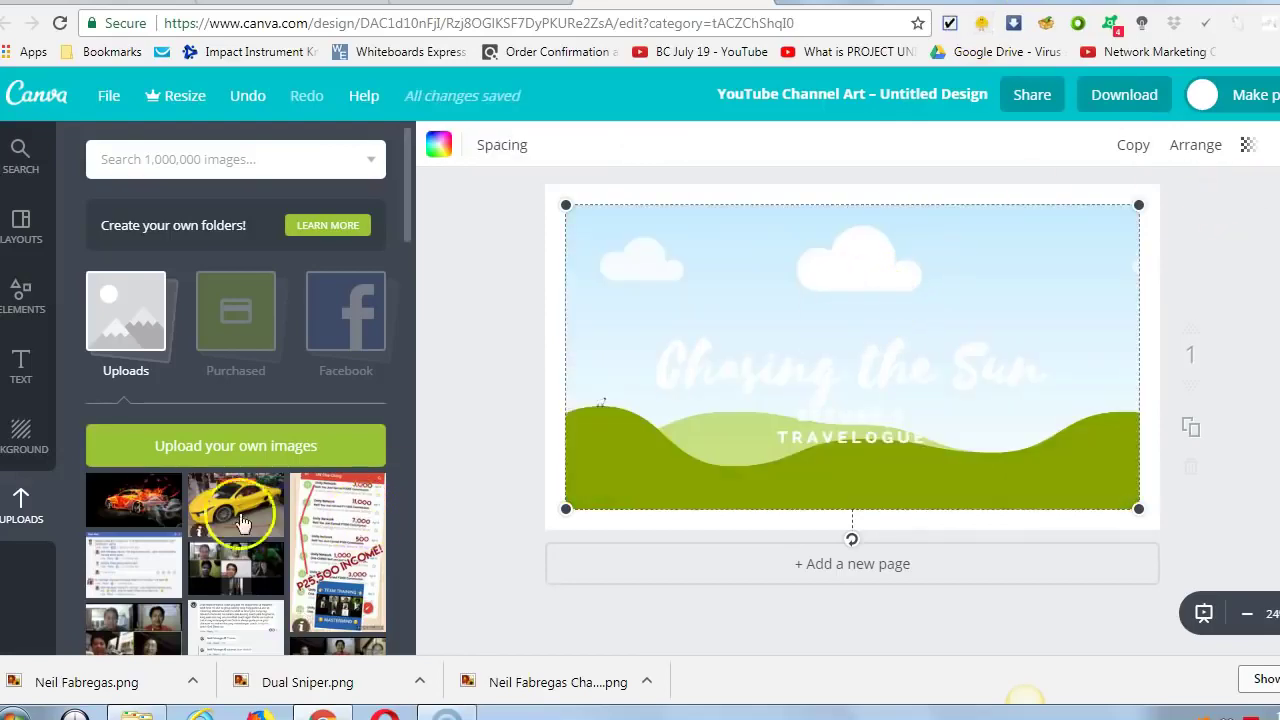
drag(140, 500, 573, 430)
click(988, 281)
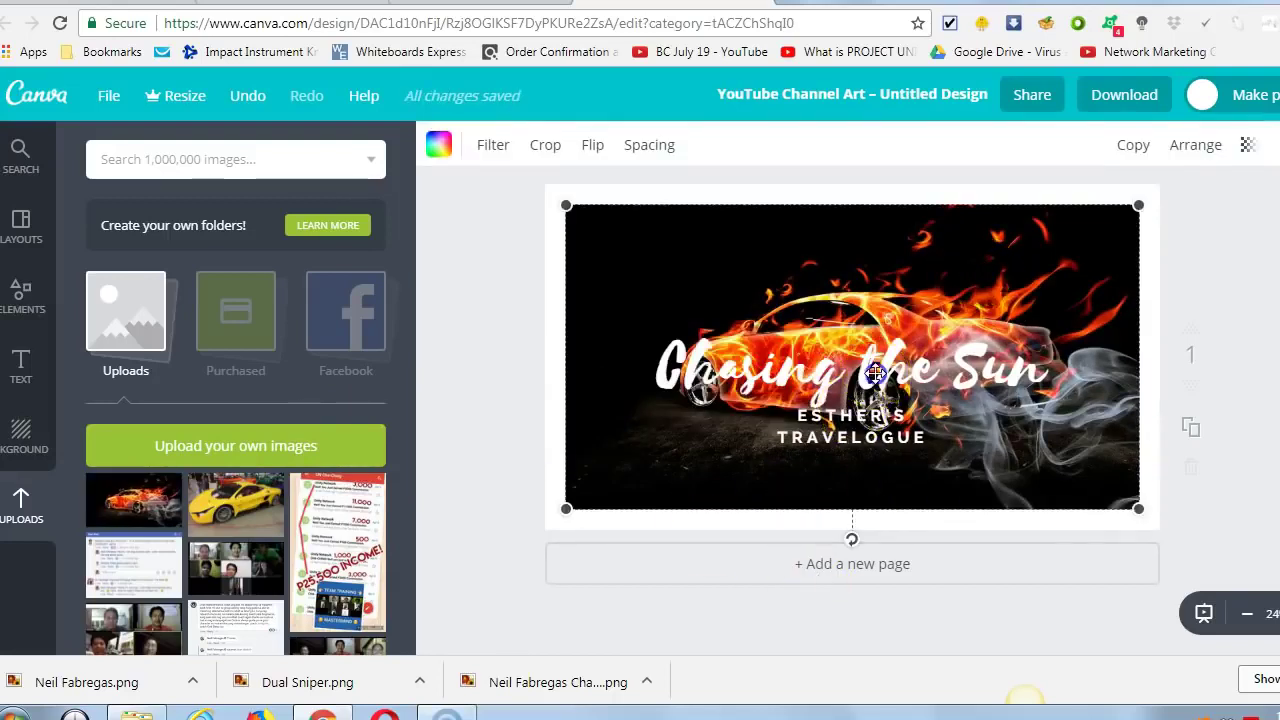
Step: Change the Chasing the Sun title text to 'Dual Sniper'
click(1045, 382)
key(BackSpace)
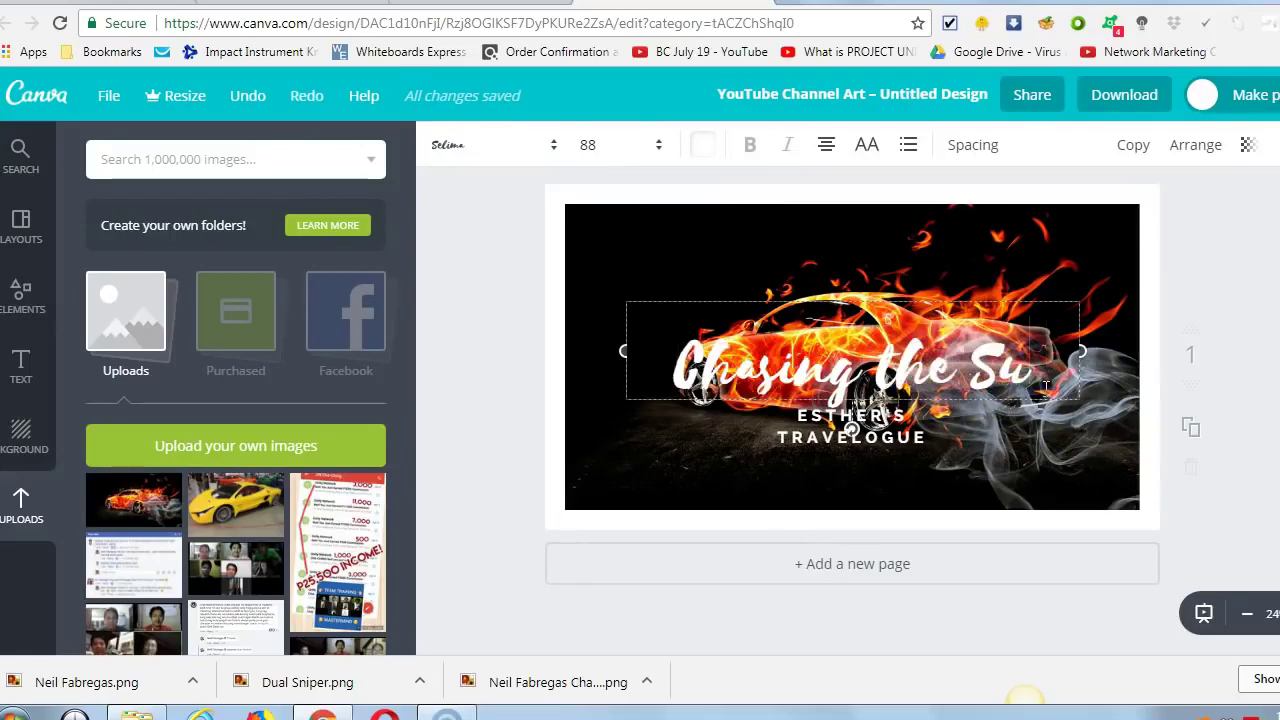
key(BackSpace)
key(BackSpace)
key(BackSpace)
key(BackSpace)
key(BackSpace)
key(BackSpace)
key(BackSpace)
key(BackSpace)
key(BackSpace)
key(BackSpace)
key(BackSpace)
key(BackSpace)
key(BackSpace)
key(BackSpace)
text(Dual Sniper)
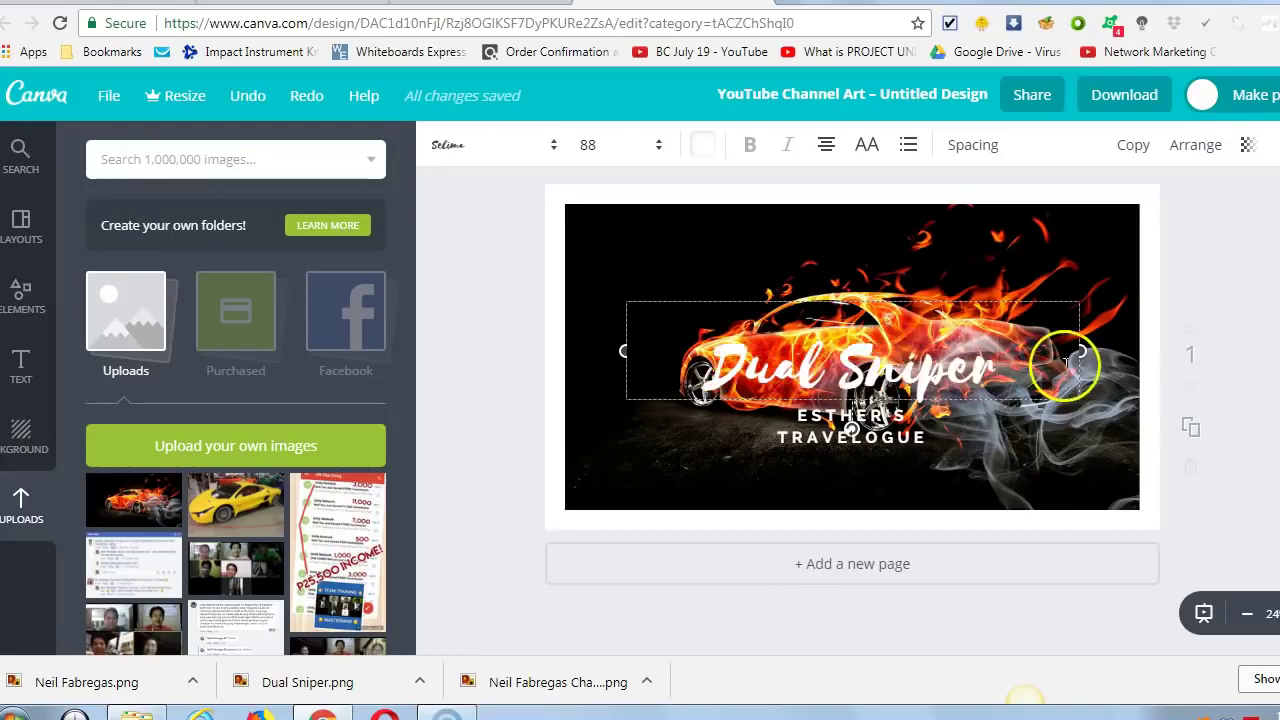
Step: Remove the ESTHER'S TRAVELOGUE subtitle and move the Dual Sniper title
click(900, 430)
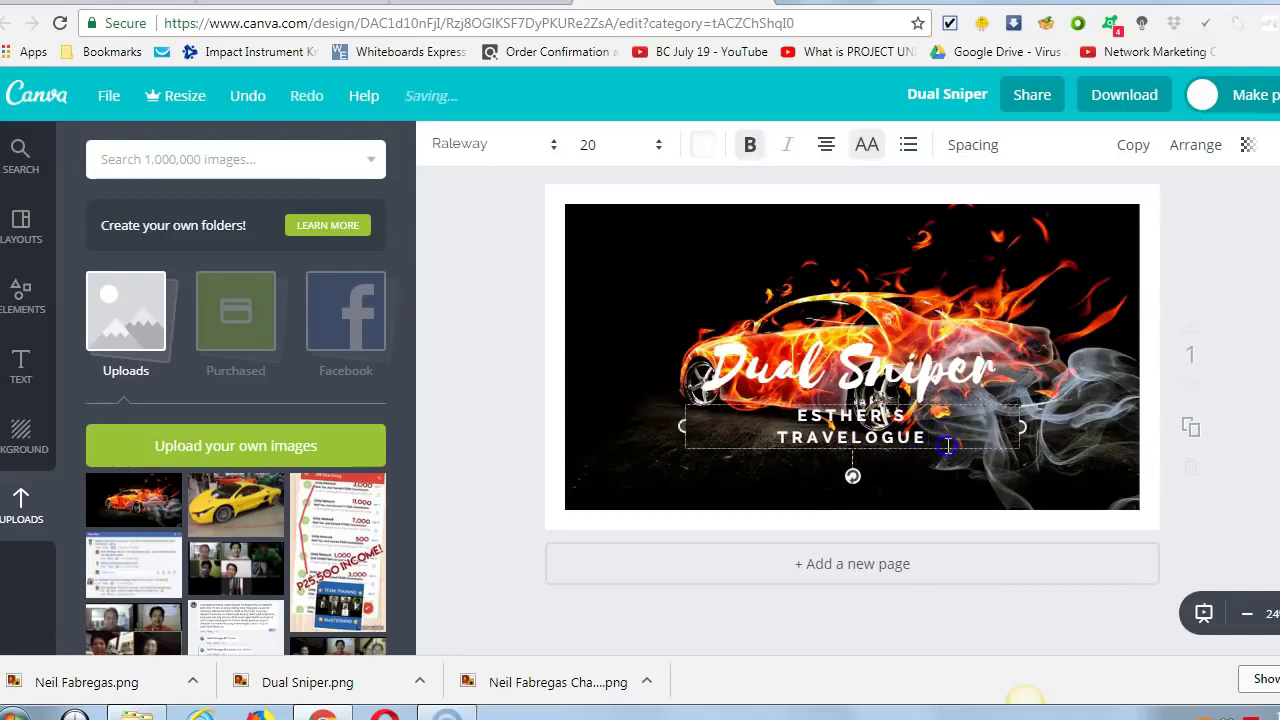
key(BackSpace)
key(BackSpace)
key(BackSpace)
key(BackSpace)
key(BackSpace)
key(BackSpace)
key(BackSpace)
key(BackSpace)
key(BackSpace)
key(BackSpace)
key(BackSpace)
key(BackSpace)
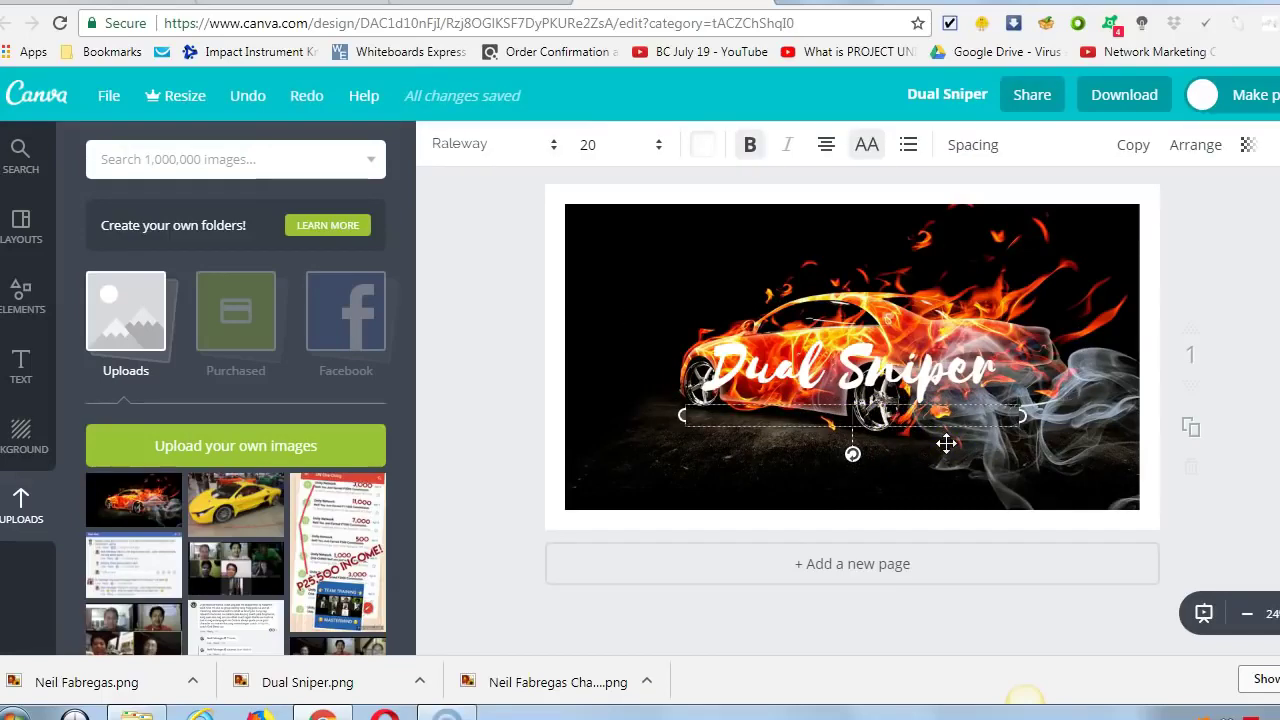
key(Escape)
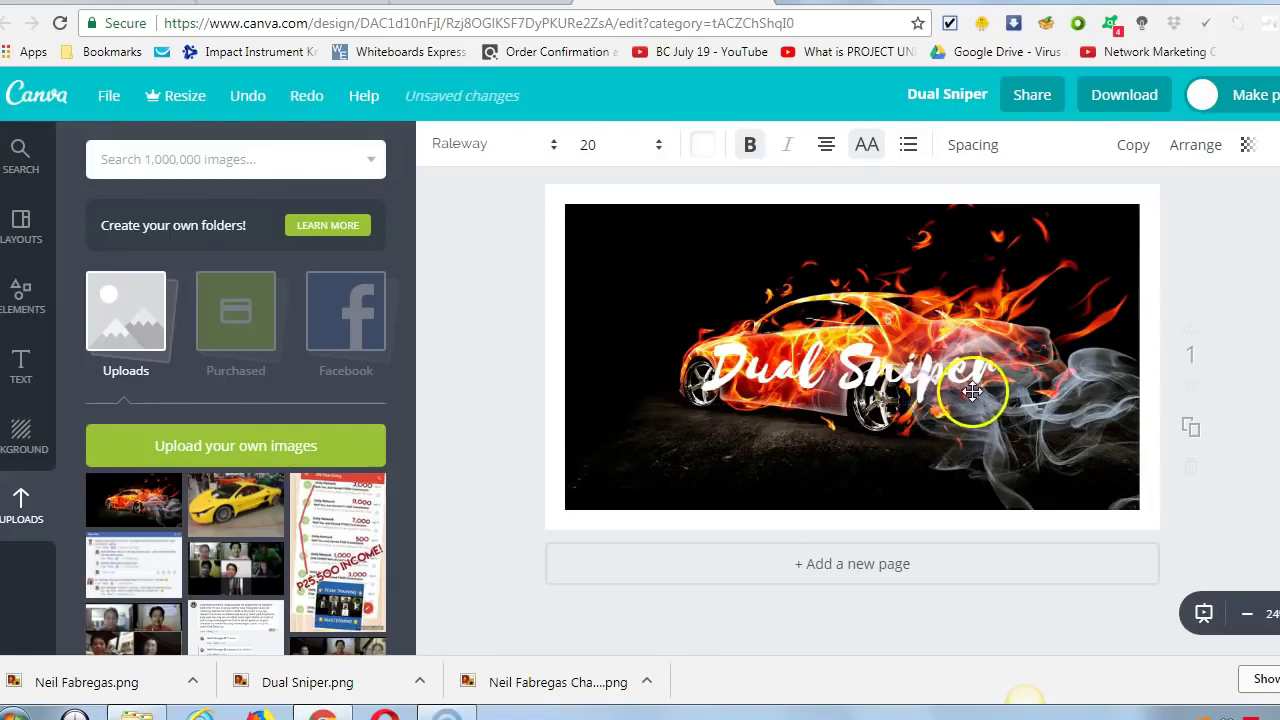
drag(901, 430, 866, 481)
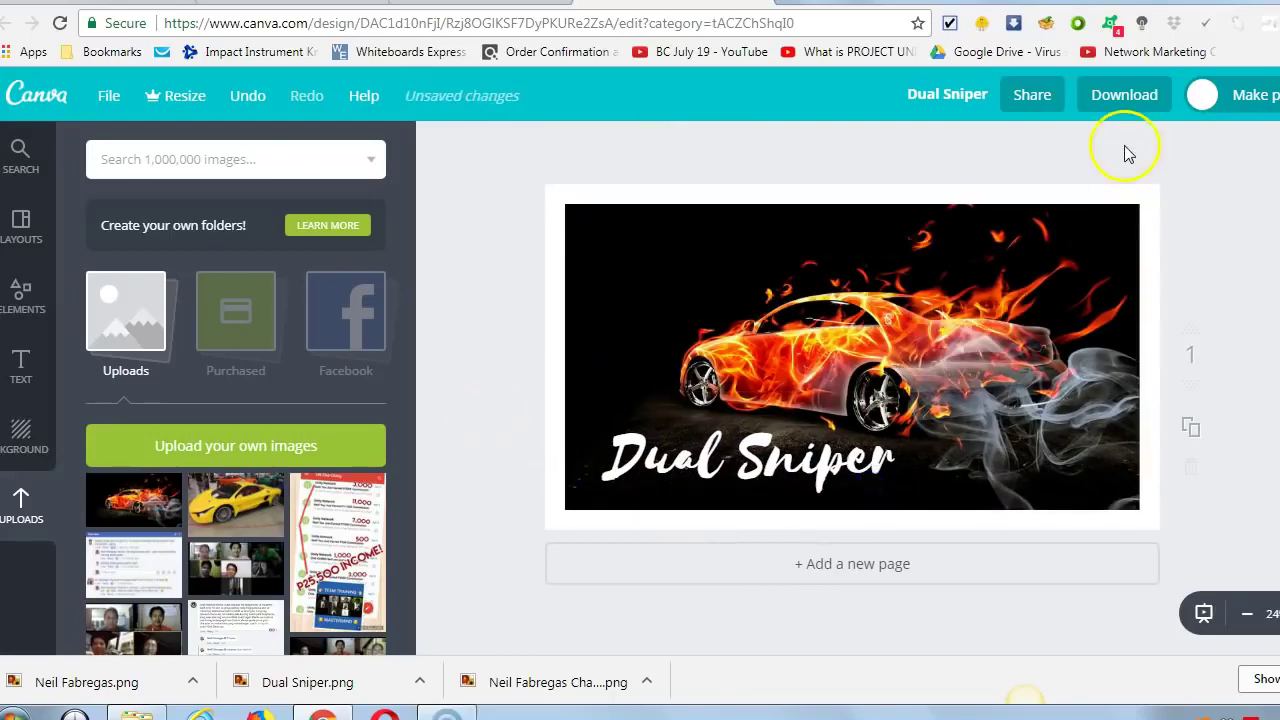
Step: Check the design's name, then open the Downloads folder in Windows Explorer
click(955, 100)
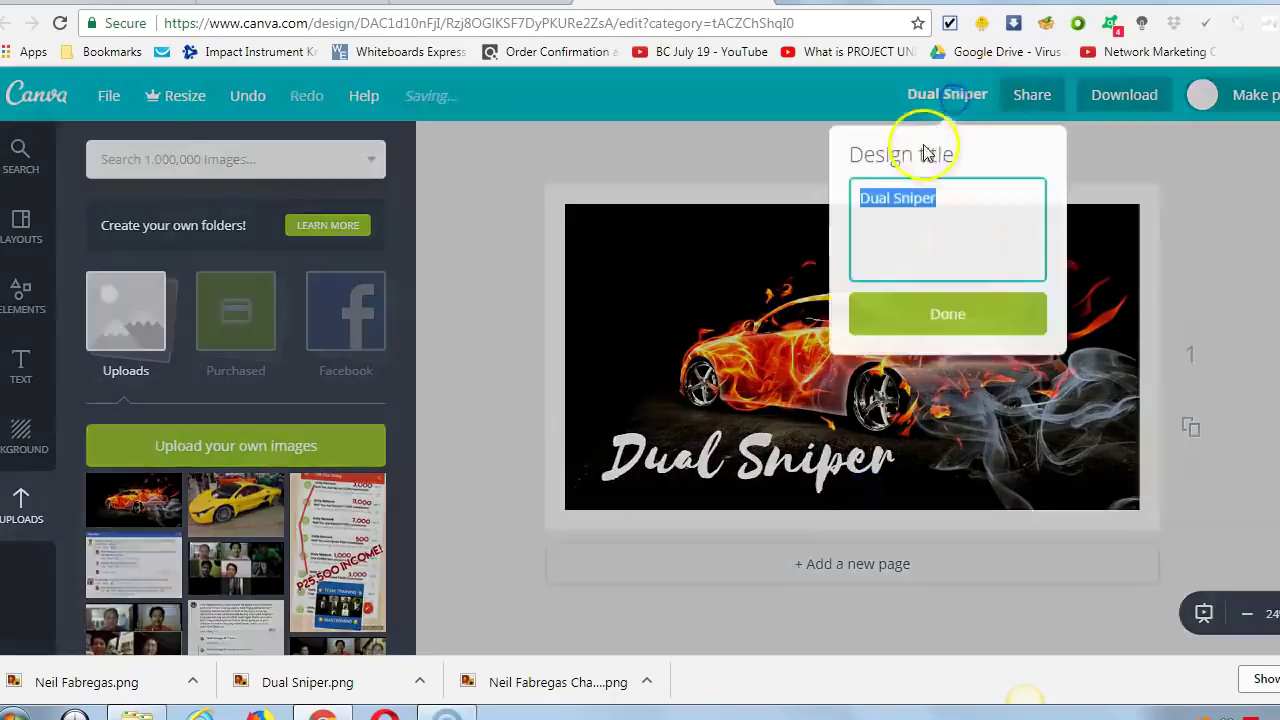
click(731, 140)
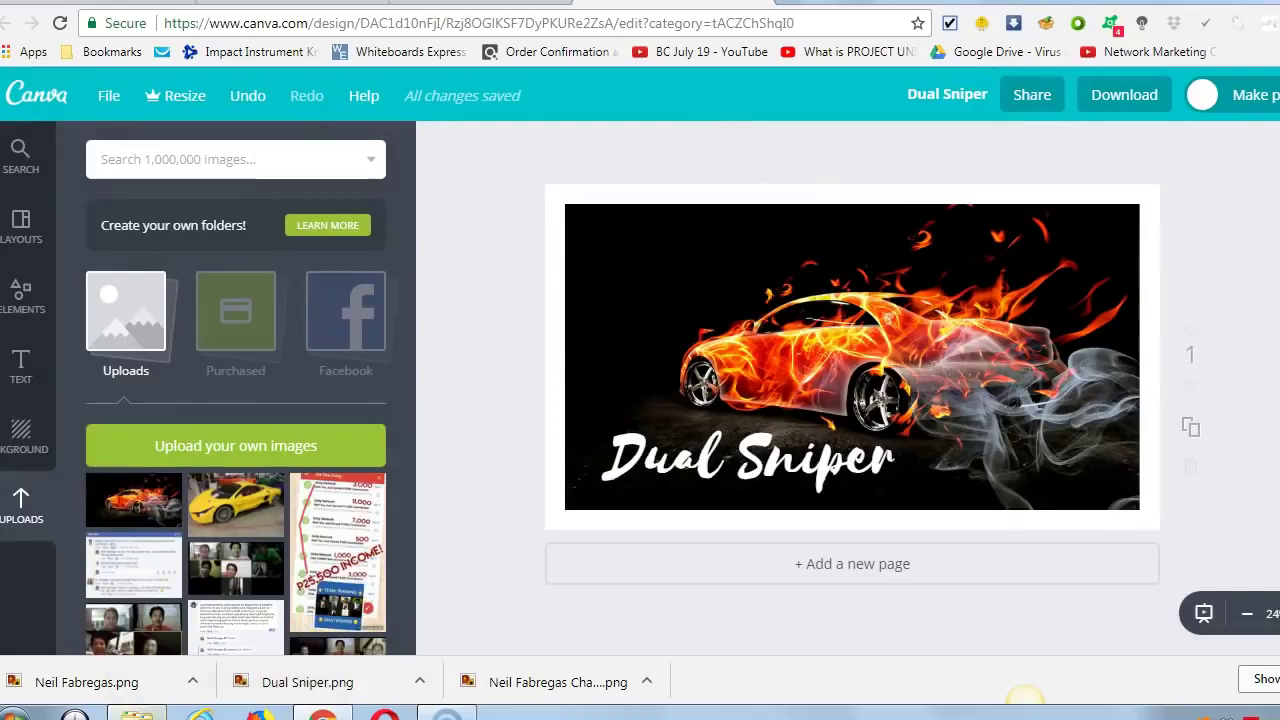
click(137, 714)
click(68, 127)
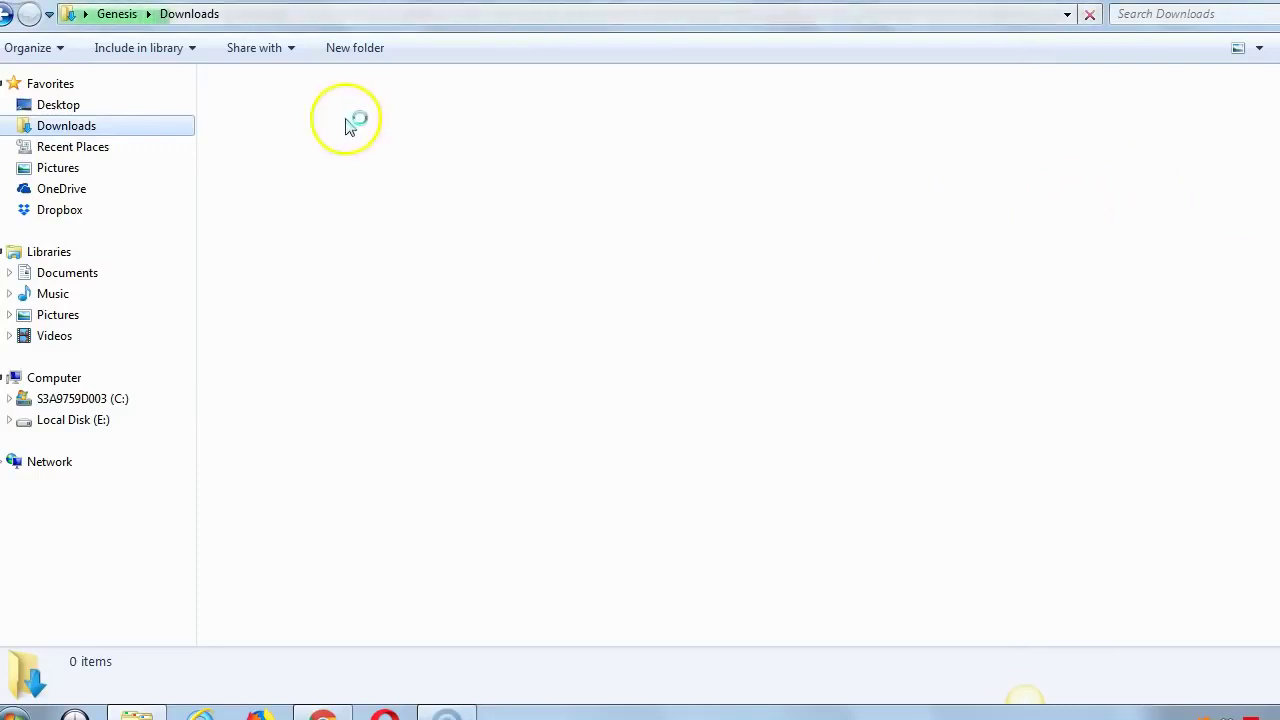
Step: Preview the downloaded Dual Sniper banner image, then scroll to the top of the YouTube channel page
double_click(1250, 482)
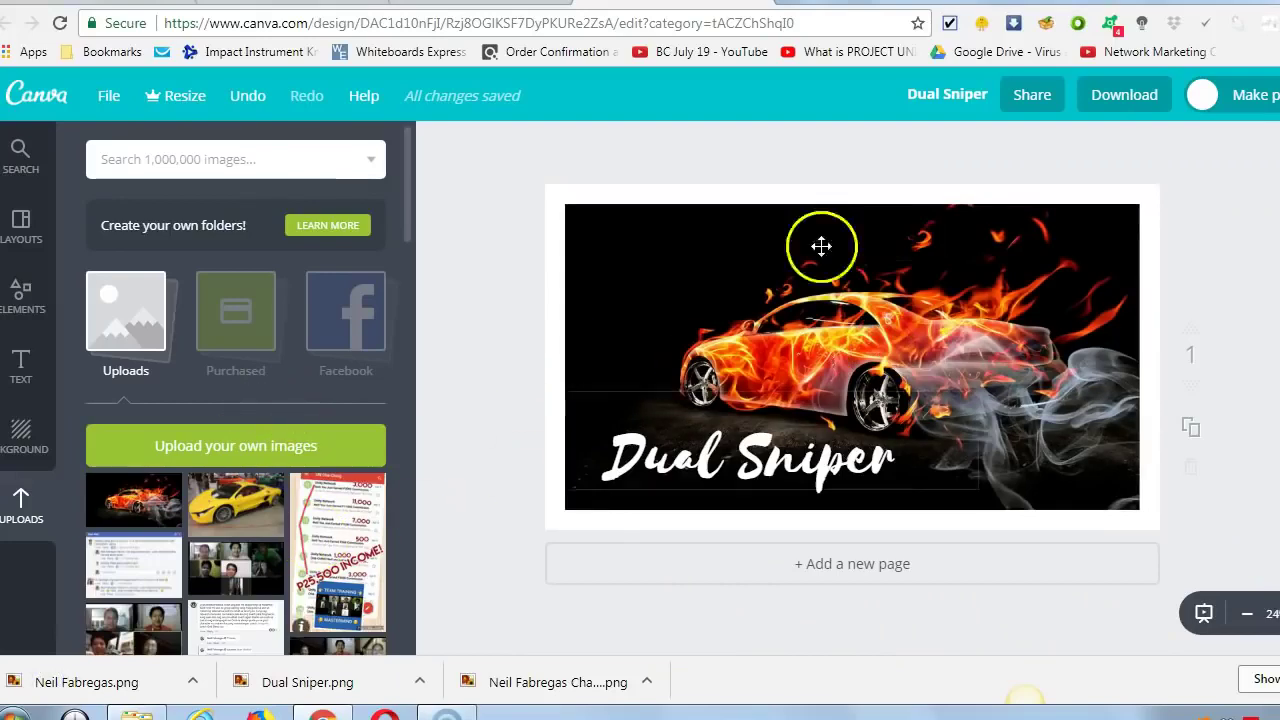
scroll(856, 187, up, 1)
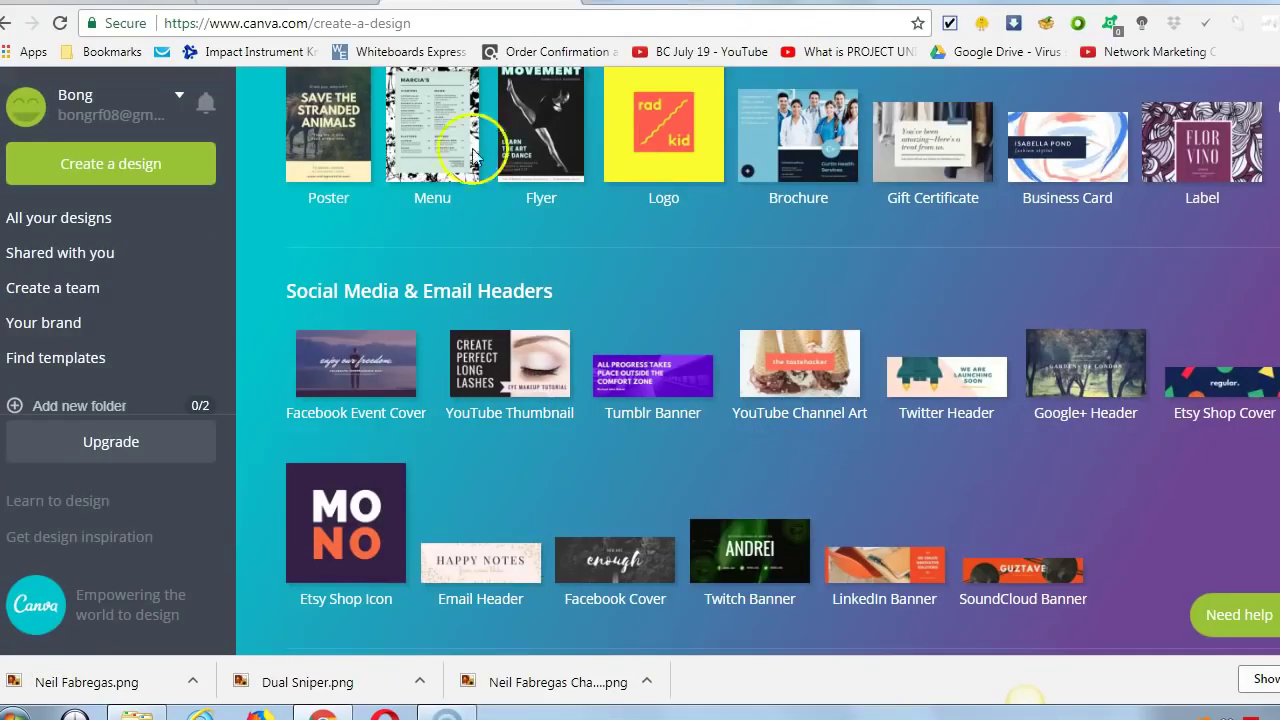
scroll(720, 357, up, 15)
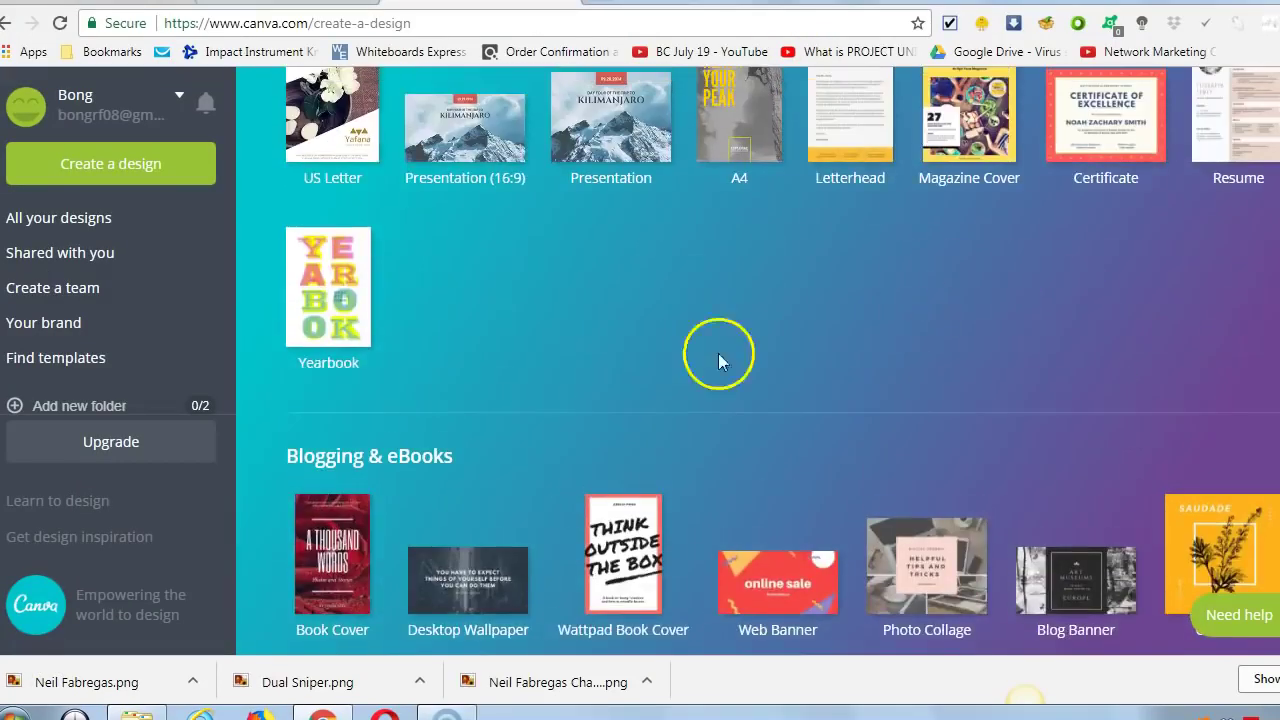
scroll(594, 338, up, 1)
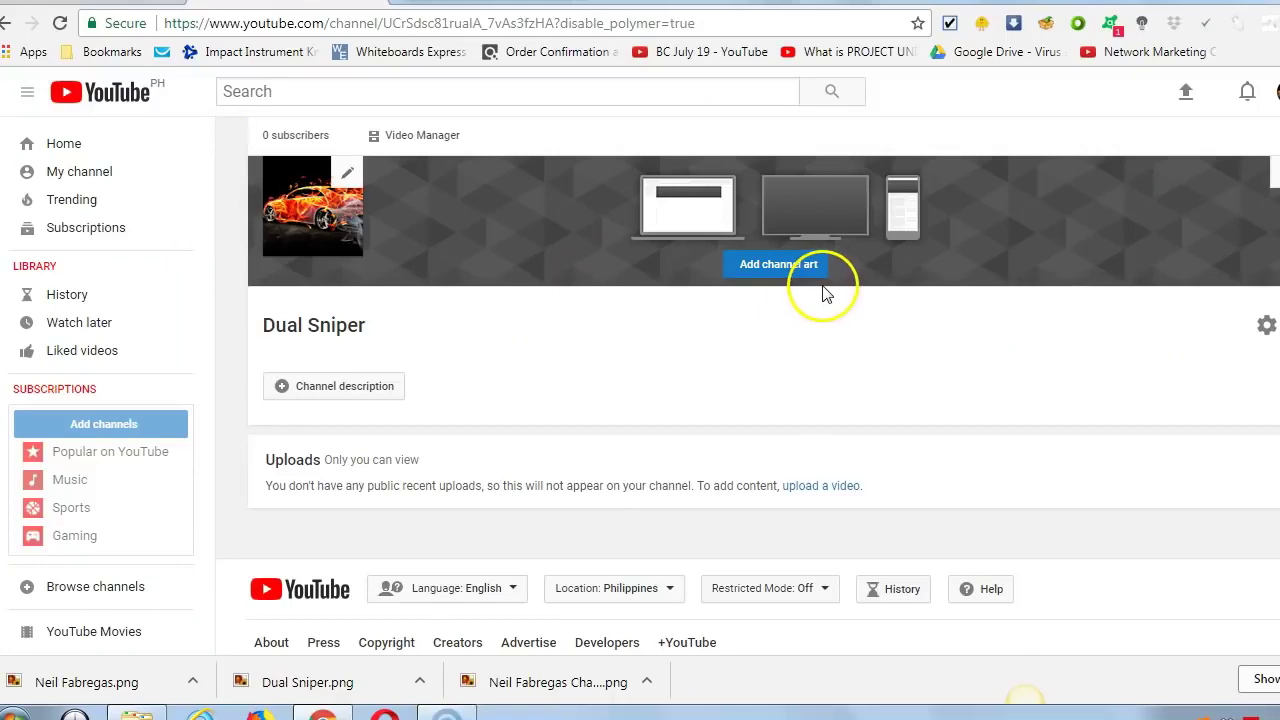
Step: Upload the Dual Sniper image from Downloads as the channel art banner
click(778, 264)
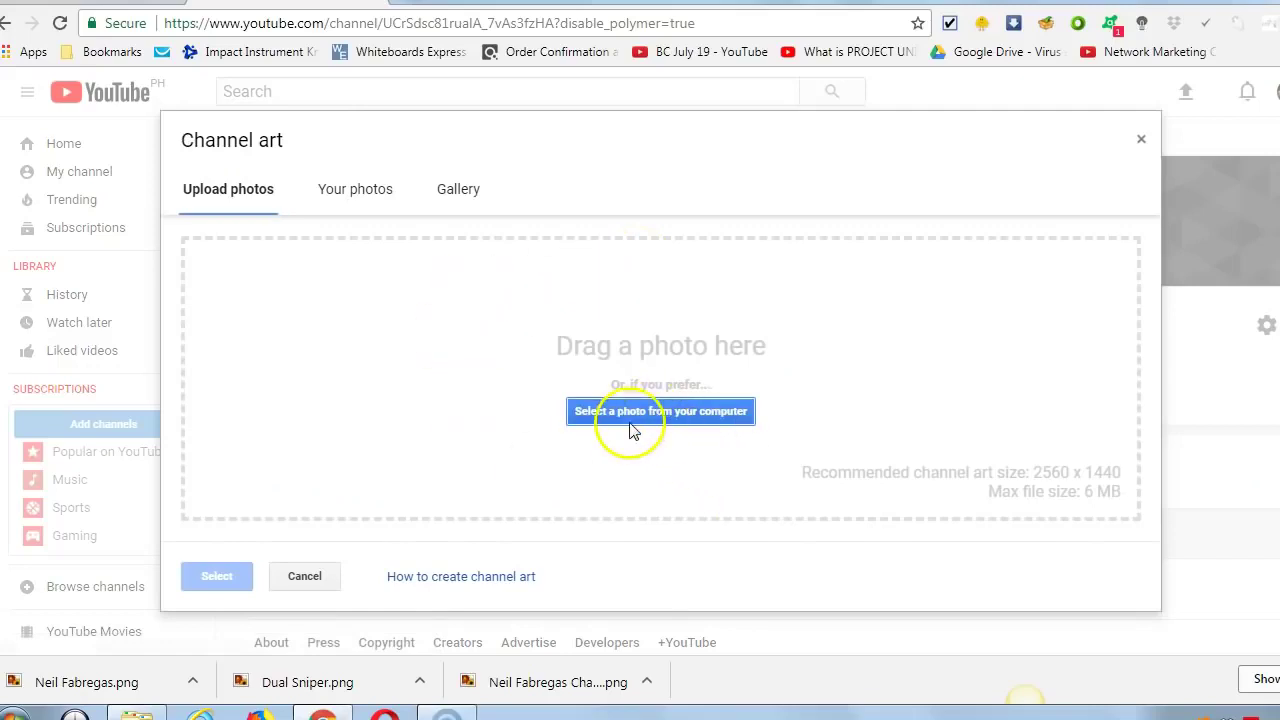
click(641, 414)
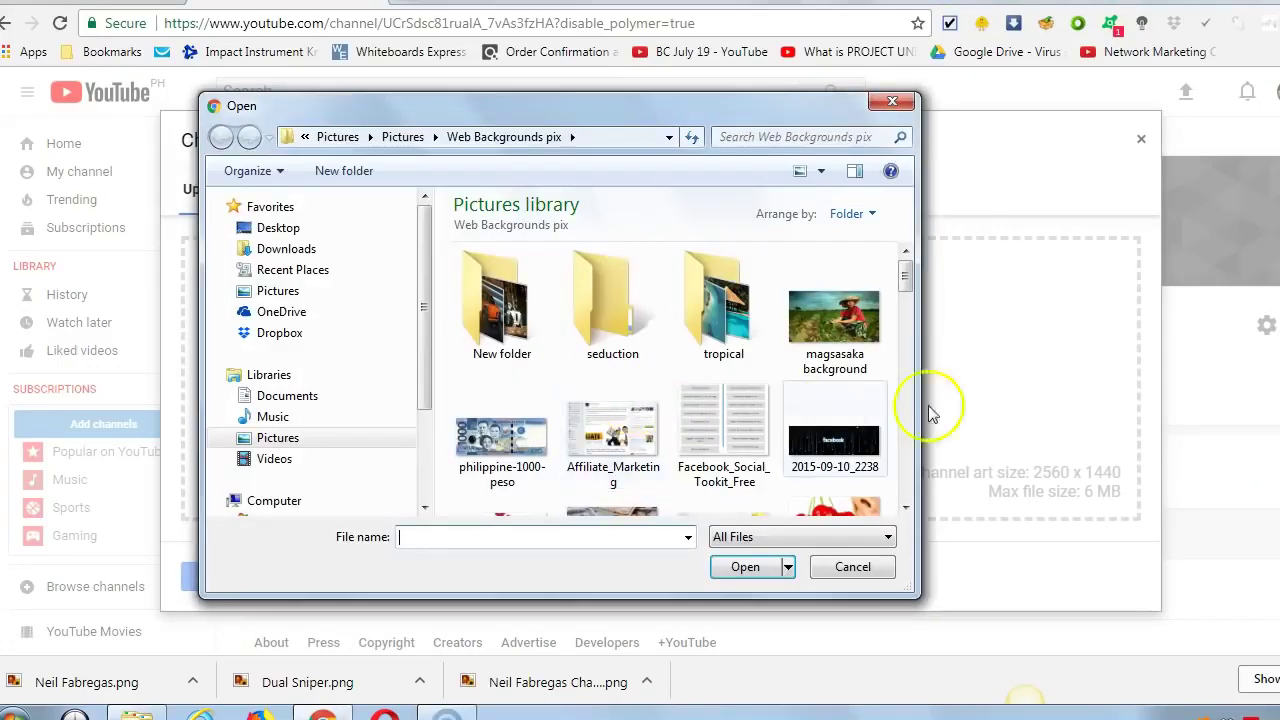
click(300, 249)
drag(907, 220, 916, 383)
click(722, 345)
click(742, 568)
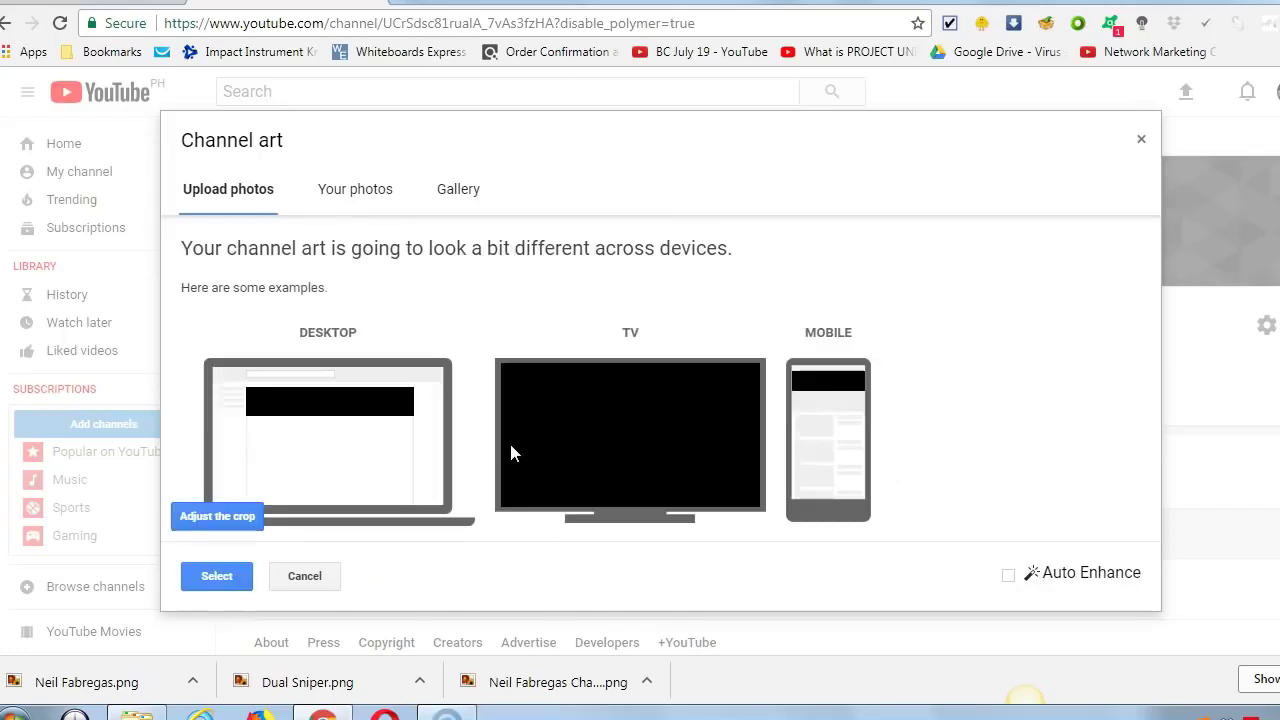
click(217, 578)
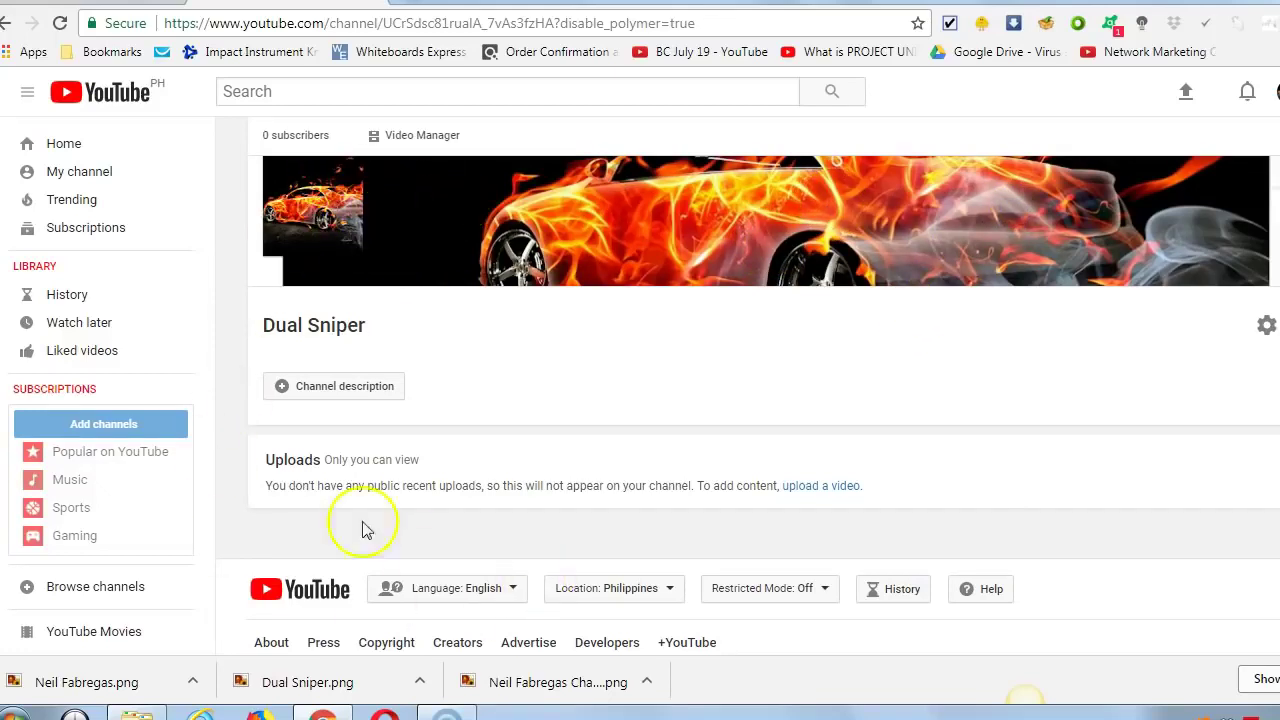
Step: Write and save a channel description, then scroll back to the top of the channel page
scroll(705, 366, down, 1)
scroll(708, 366, up, 1)
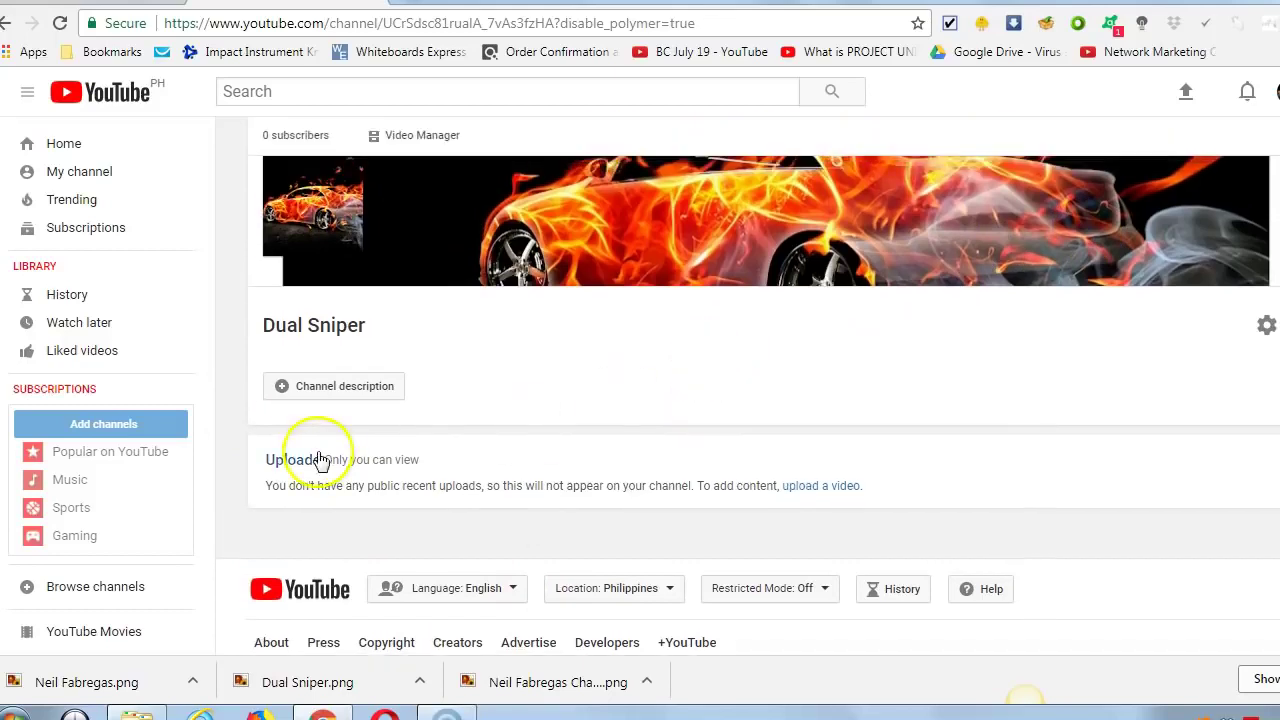
click(304, 397)
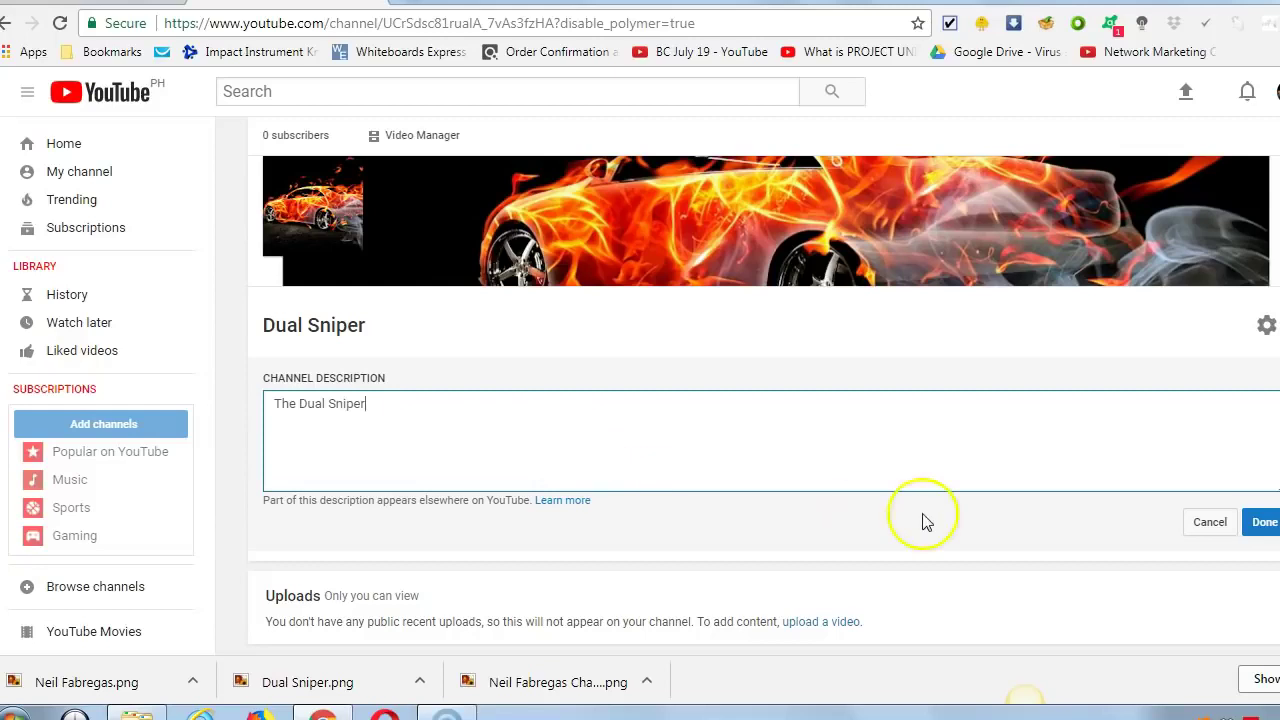
click(1265, 523)
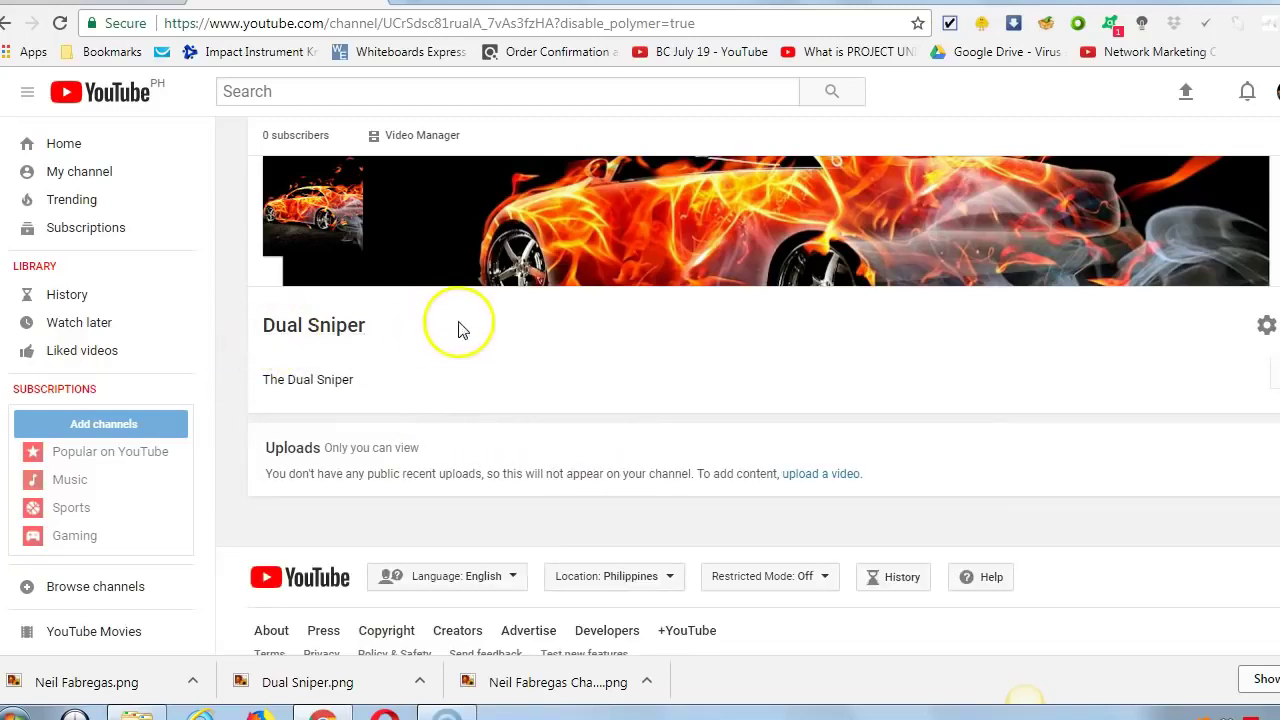
scroll(560, 410, down, 1)
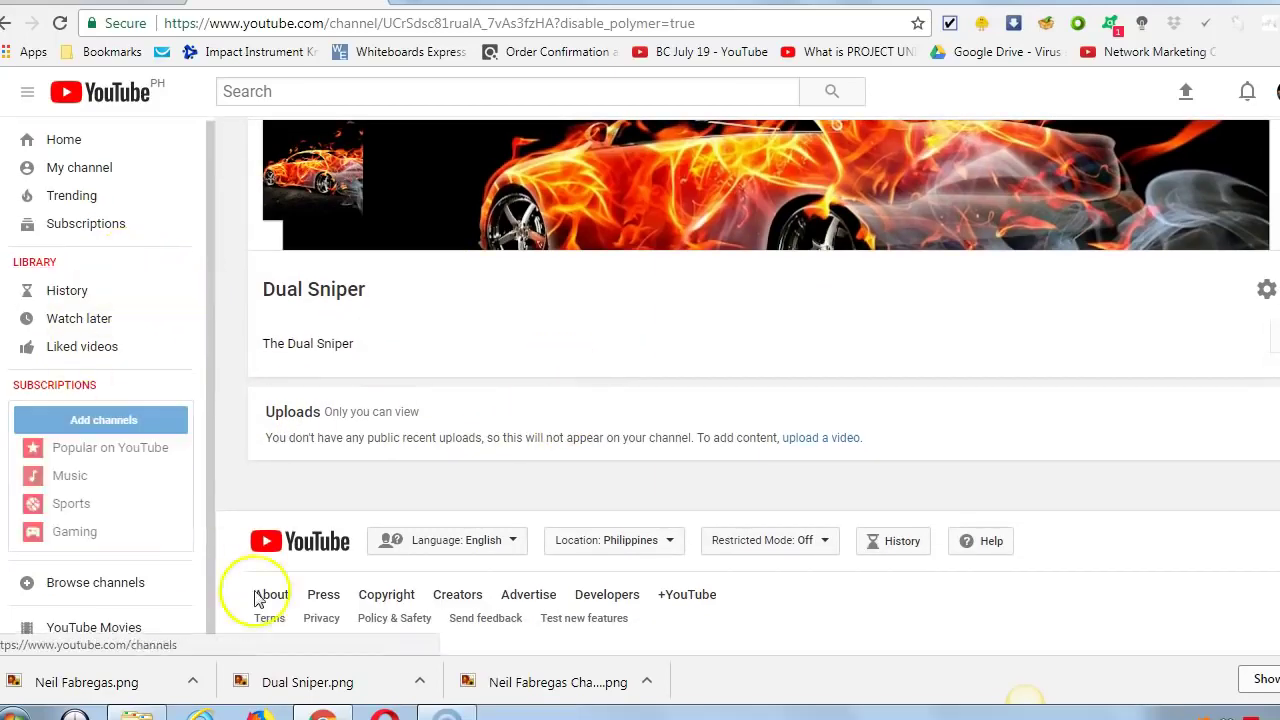
mouse_move(137, 527)
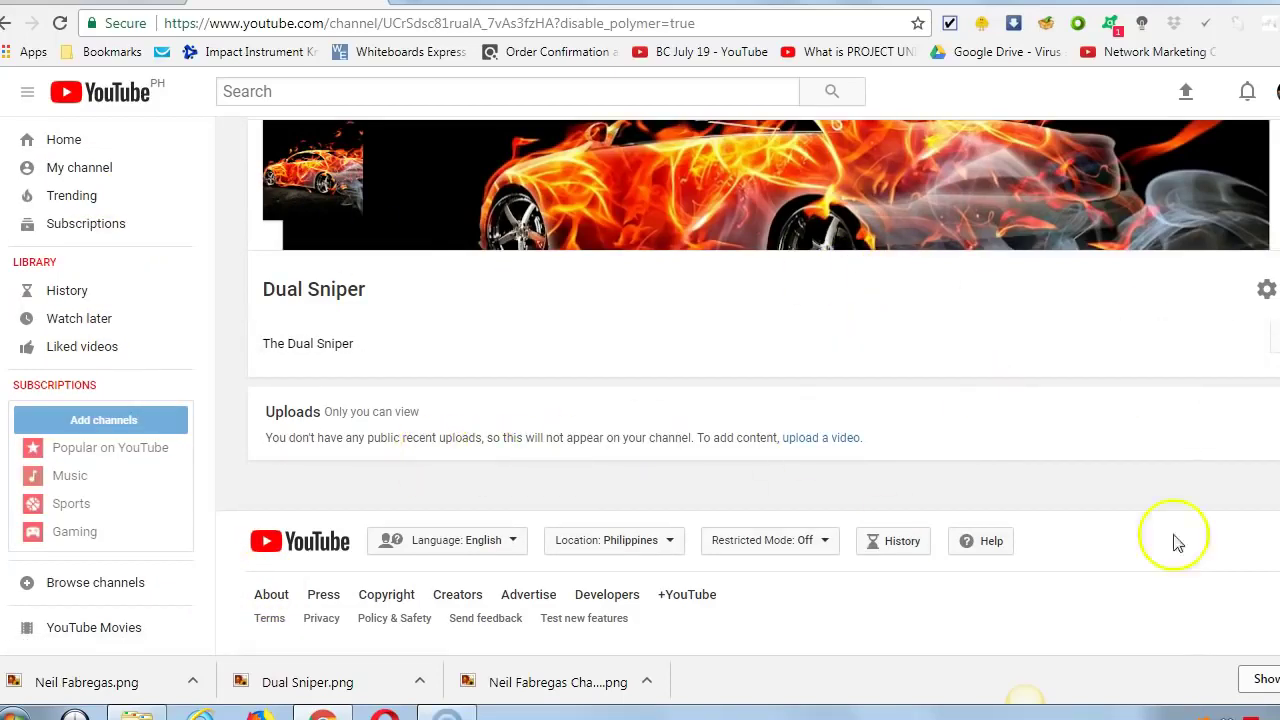
scroll(540, 505, up, 1)
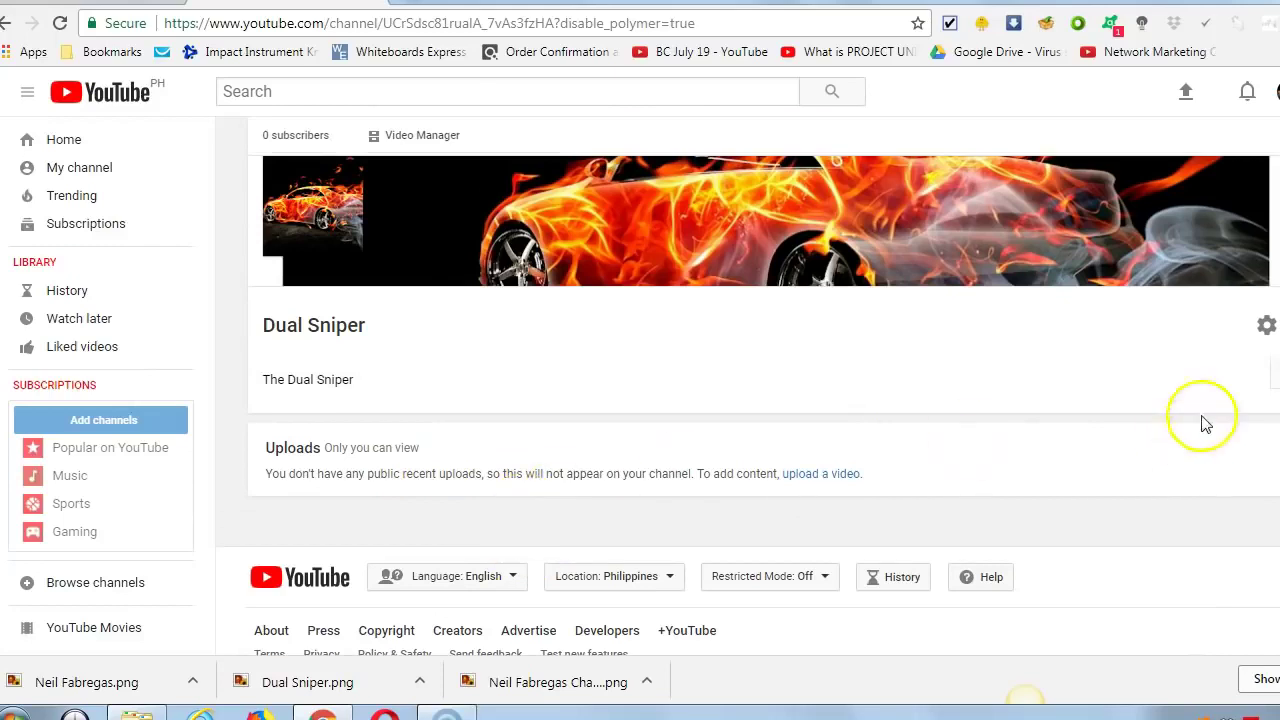
mouse_move(338, 200)
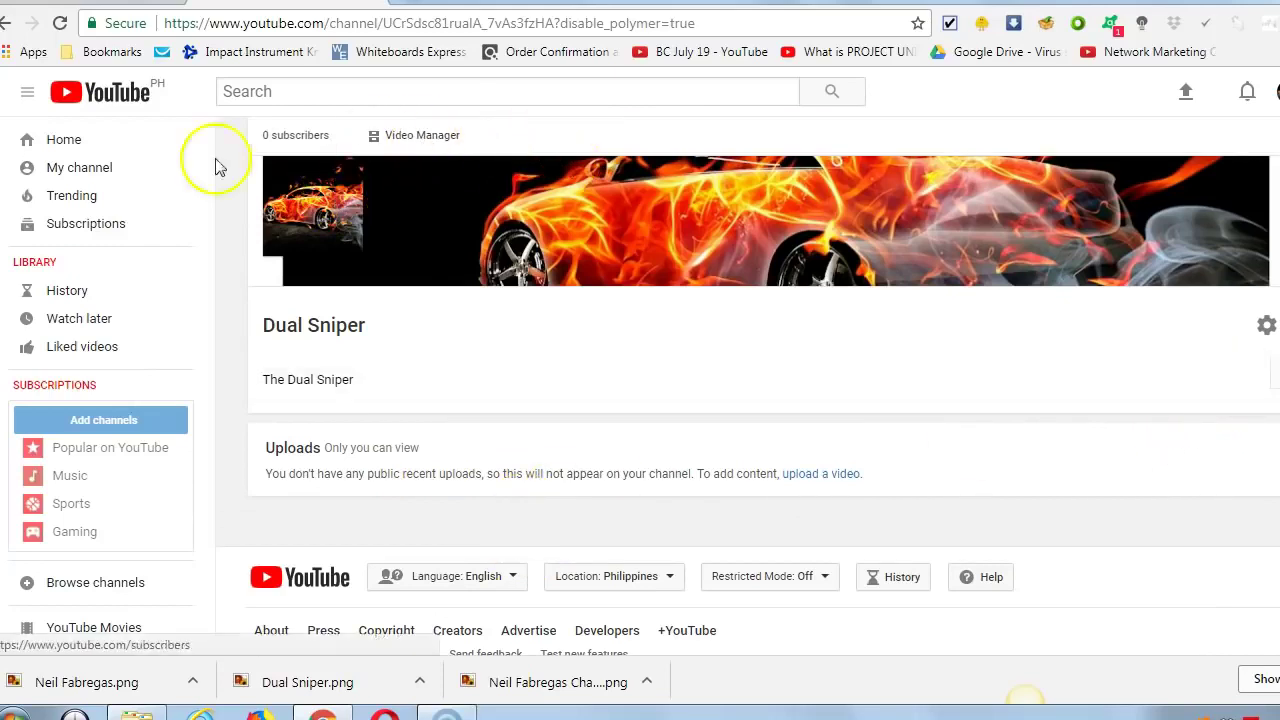
Step: Look through Video Manager and Playlists, then go to the channel's Status and features page
click(423, 140)
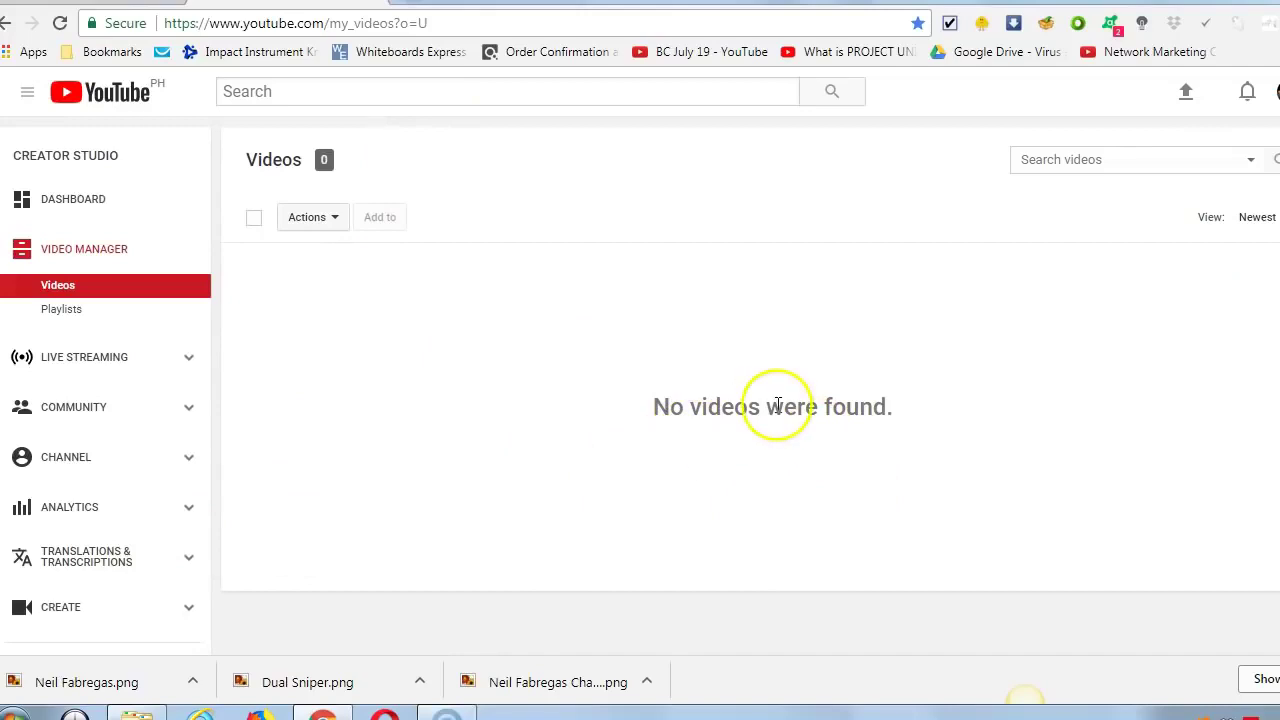
click(55, 312)
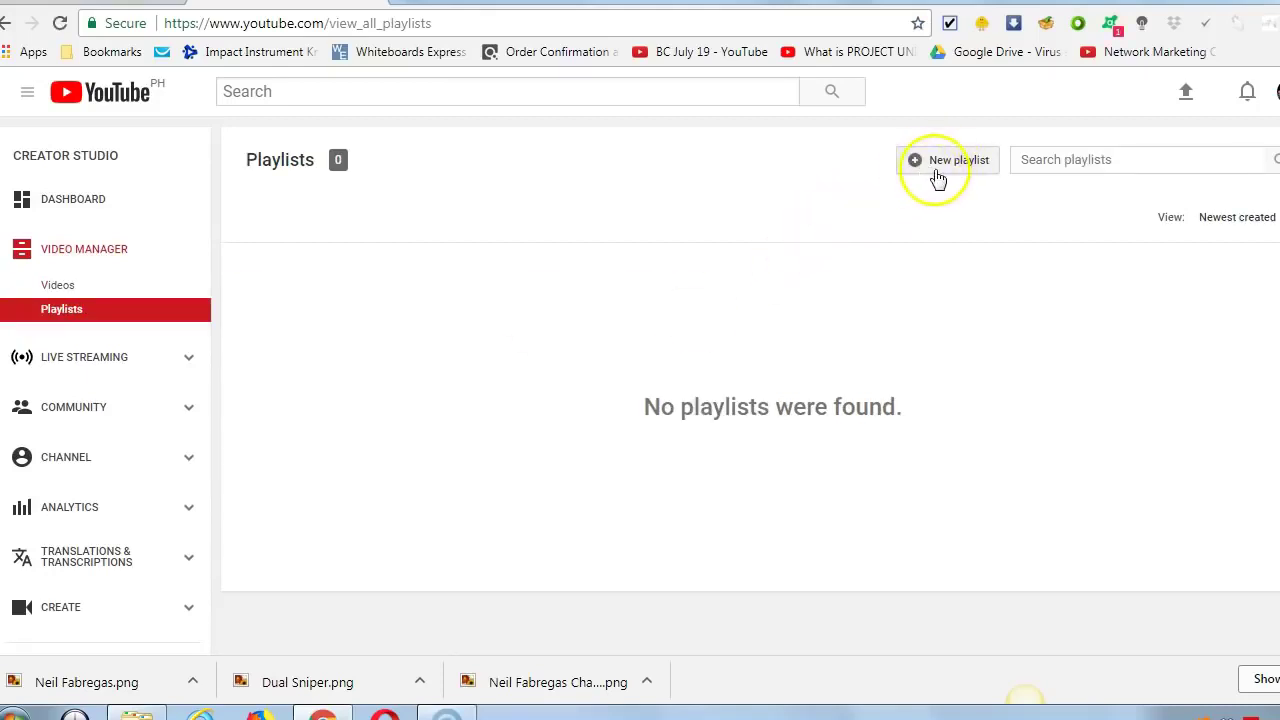
scroll(86, 440, down, 3)
scroll(86, 440, up, 3)
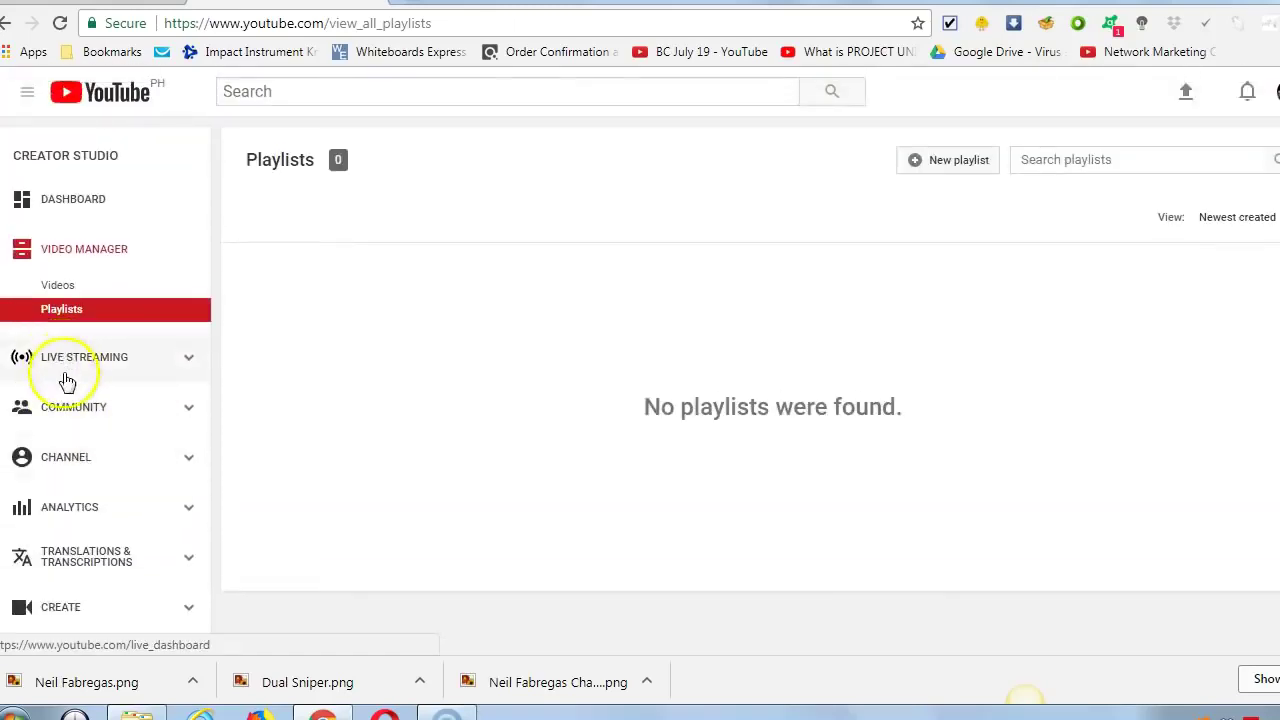
scroll(66, 400, down, 1)
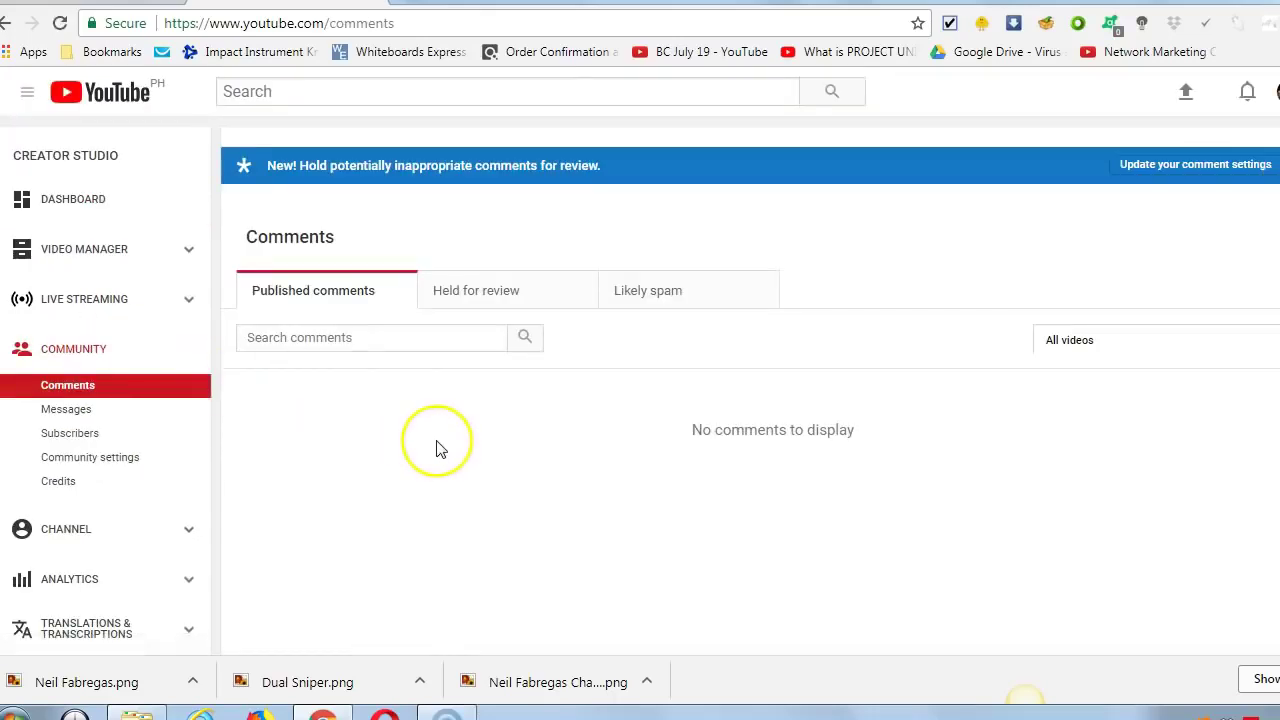
scroll(436, 449, down, 1)
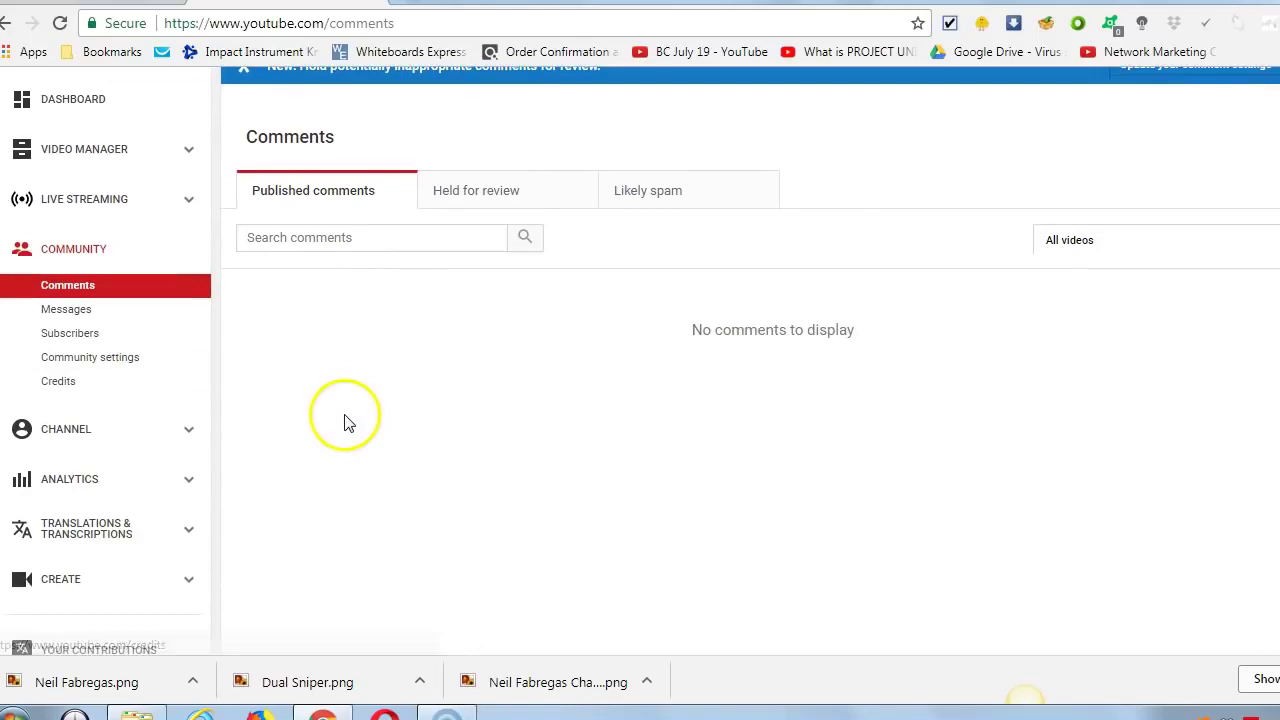
click(62, 438)
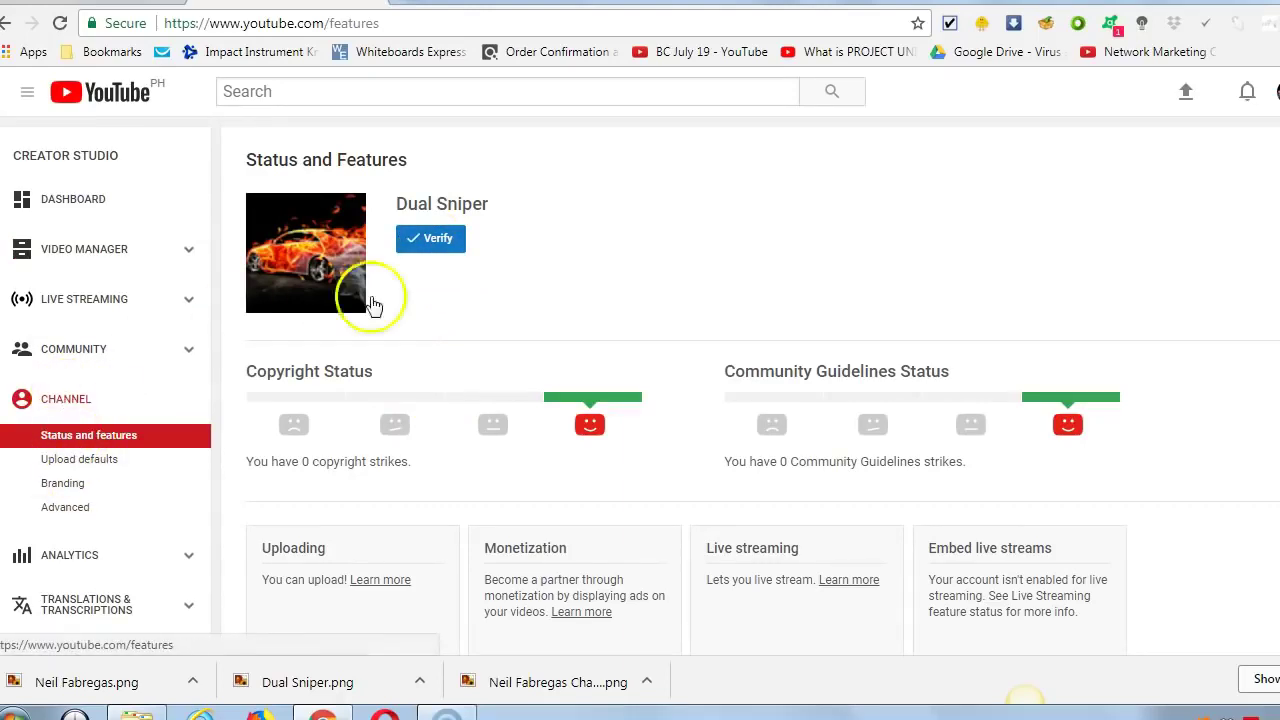
Step: Scroll through the Status and features cards for Dual Sniper
scroll(466, 320, down, 1)
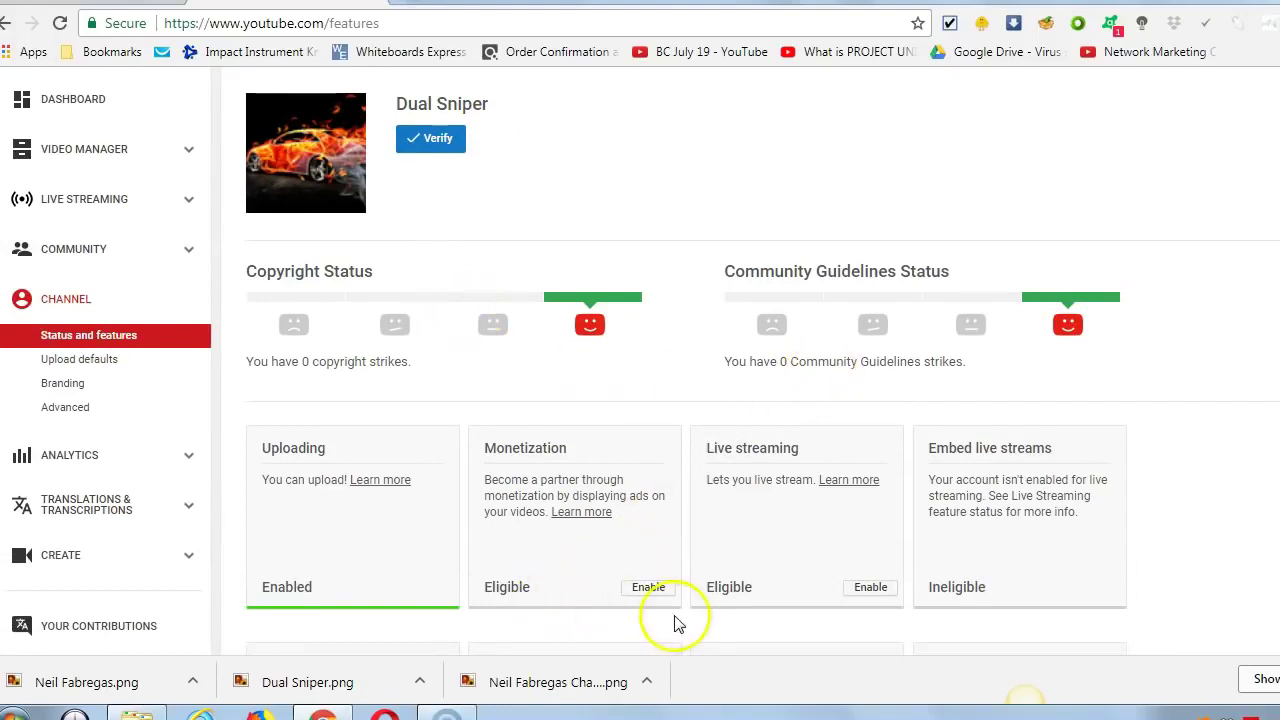
scroll(360, 380, down, 2)
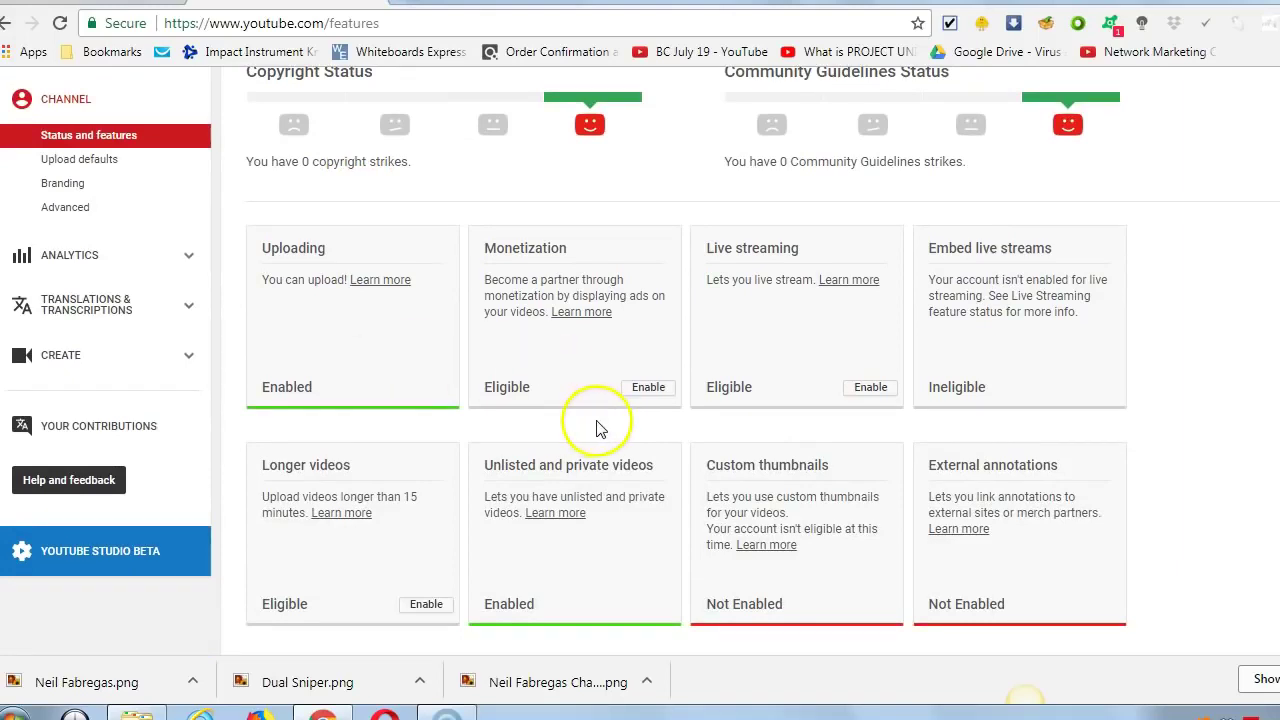
scroll(590, 425, down, 1)
scroll(571, 449, up, 1)
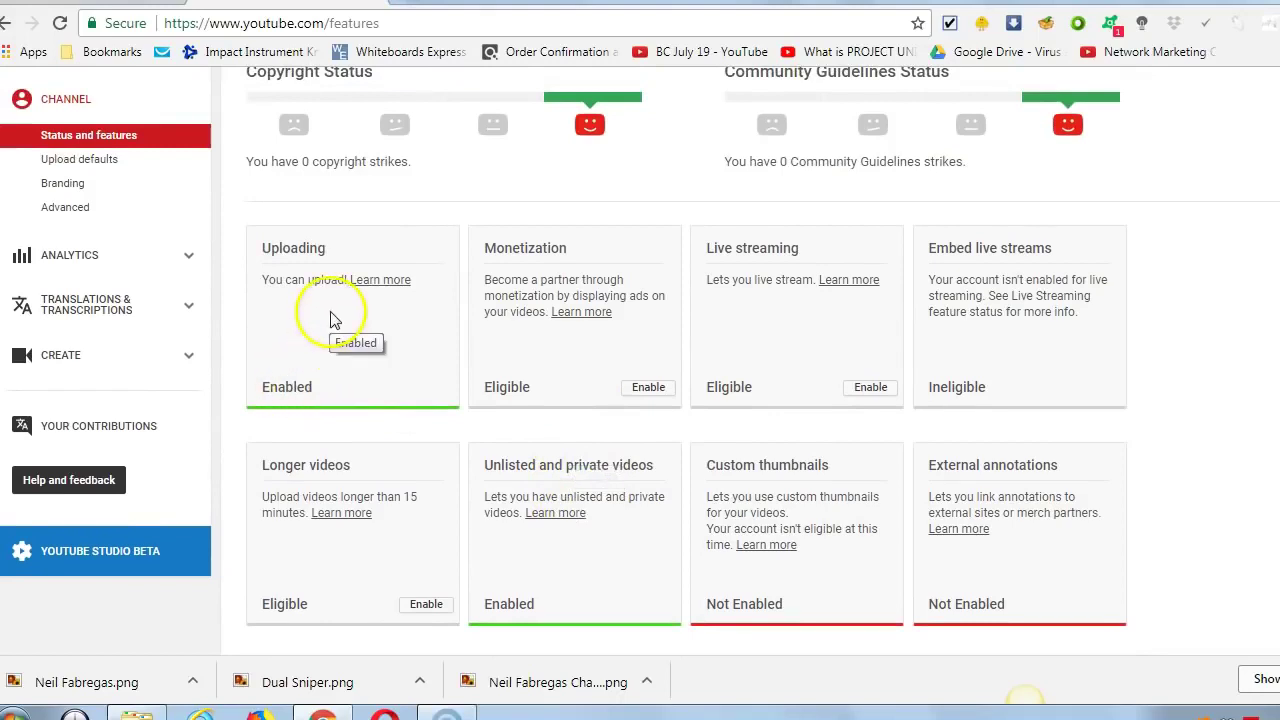
scroll(333, 318, down, 1)
scroll(406, 472, down, 2)
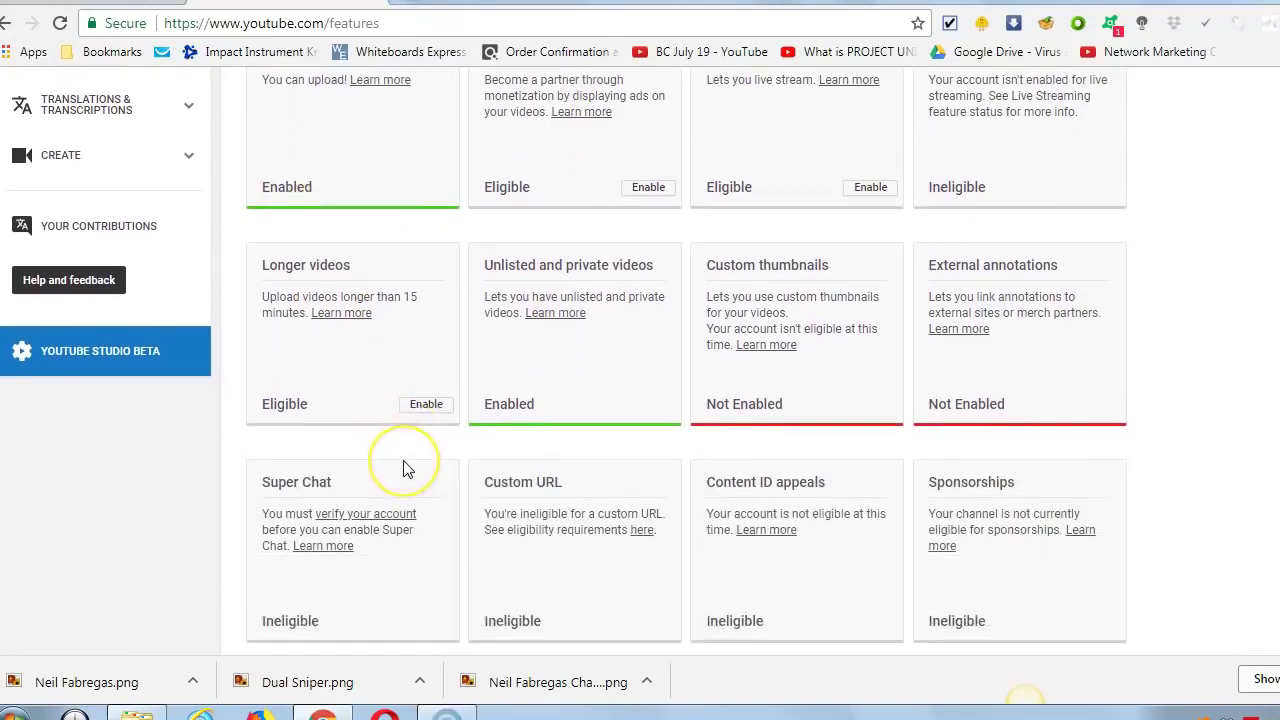
scroll(407, 460, up, 4)
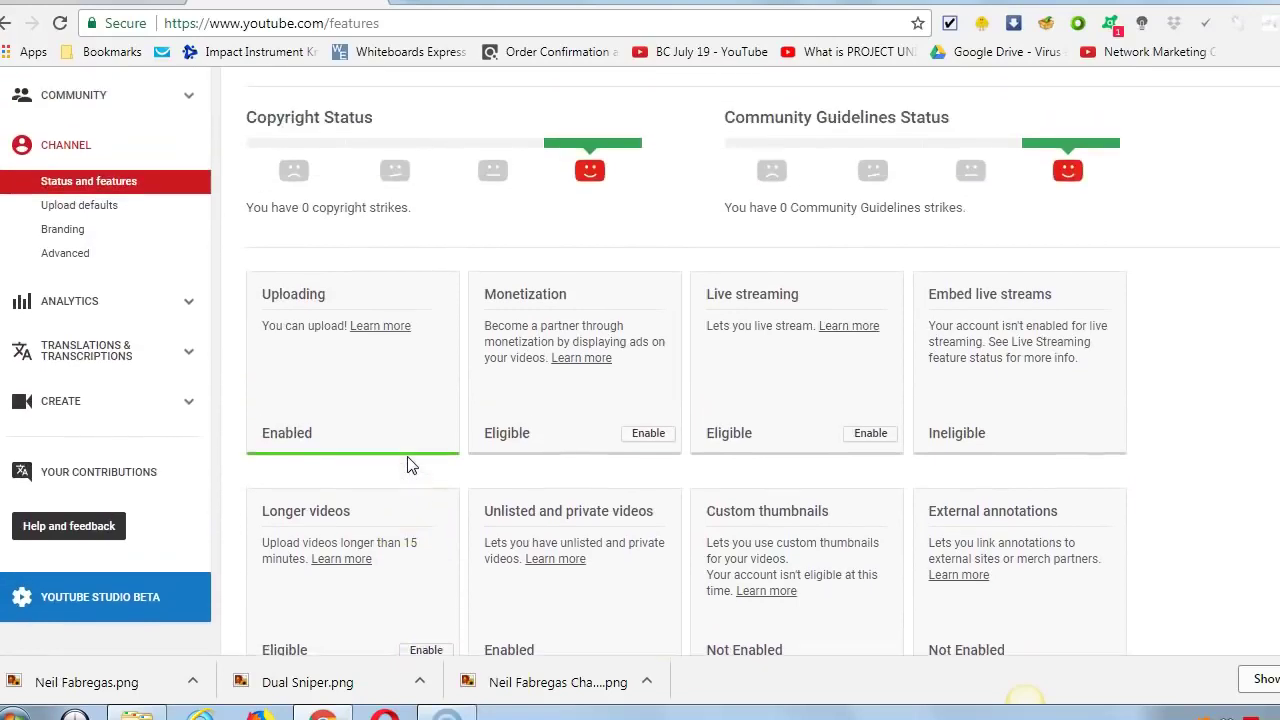
scroll(1034, 447, down, 2)
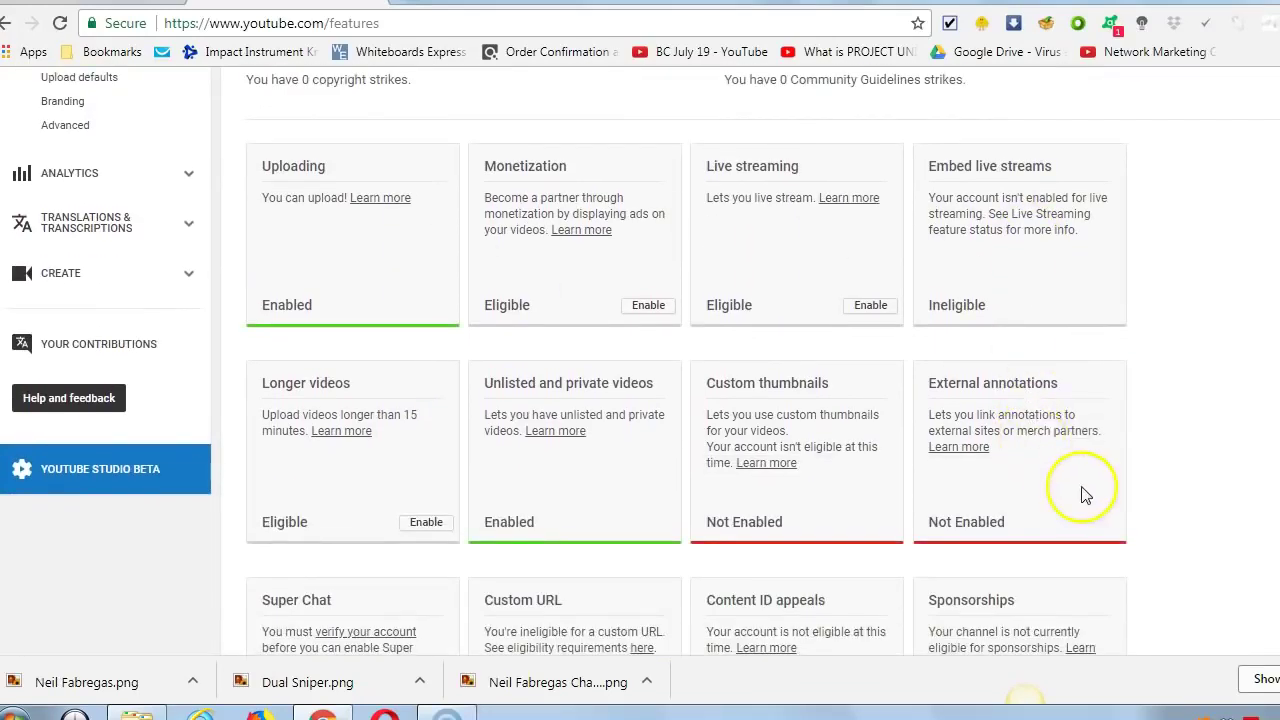
scroll(1086, 491, down, 2)
scroll(1086, 491, down, 2)
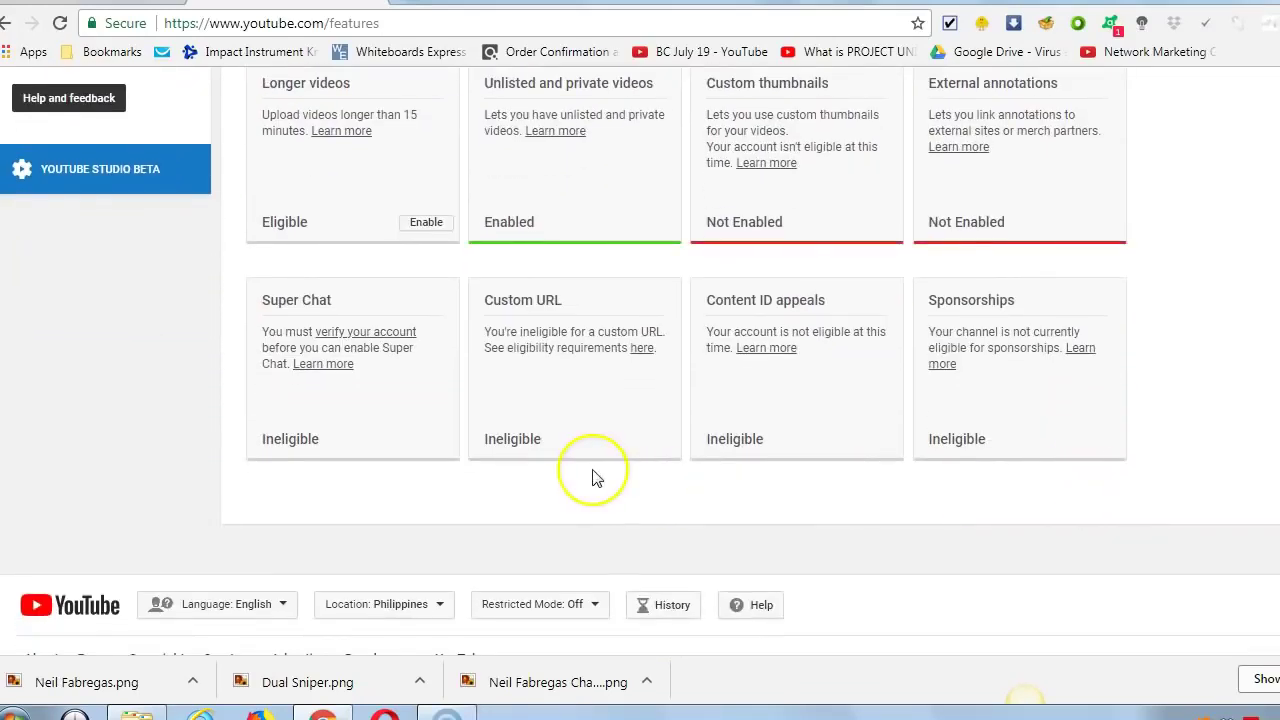
scroll(596, 478, up, 3)
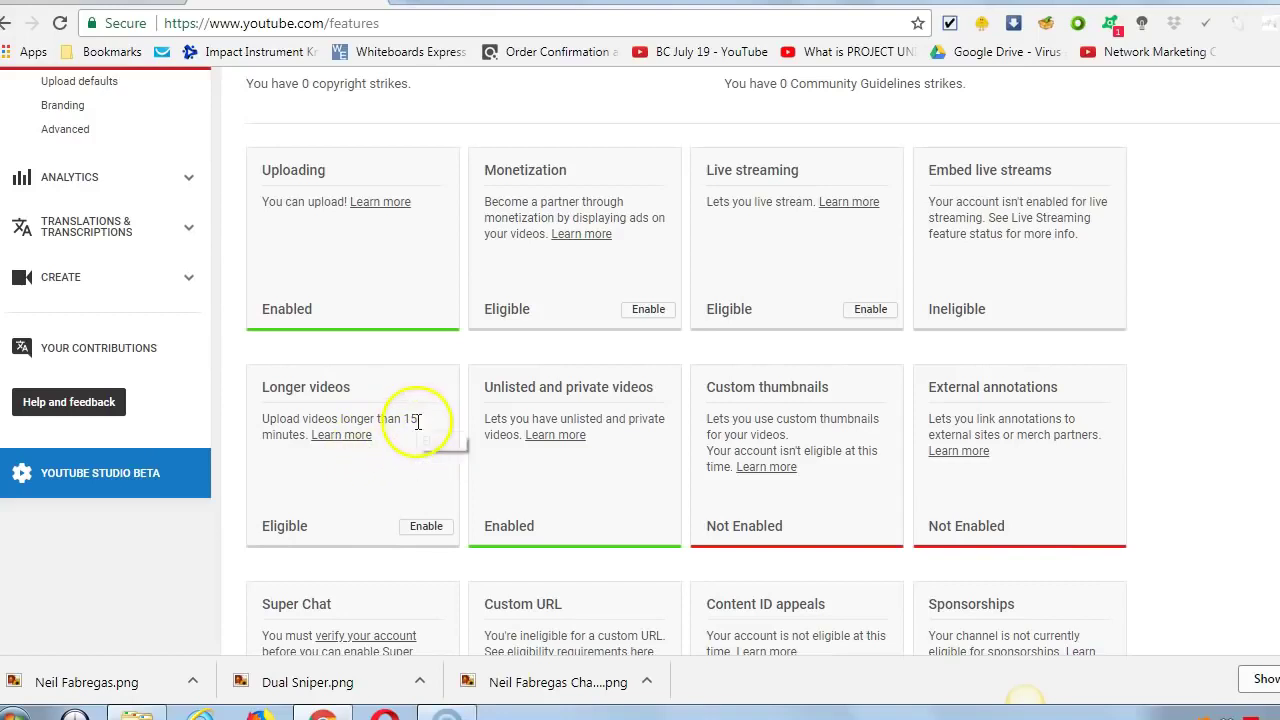
Step: Start account verification using the Verify button under the channel name
click(336, 463)
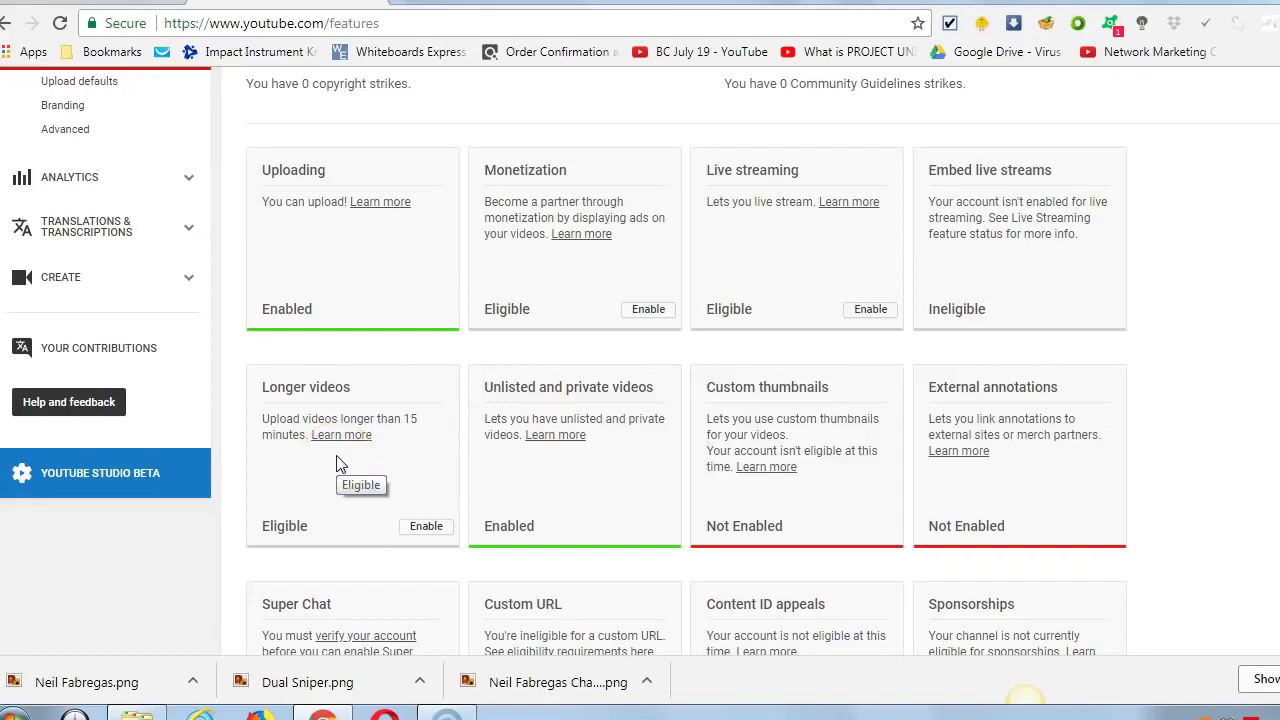
scroll(336, 463, up, 4)
click(431, 247)
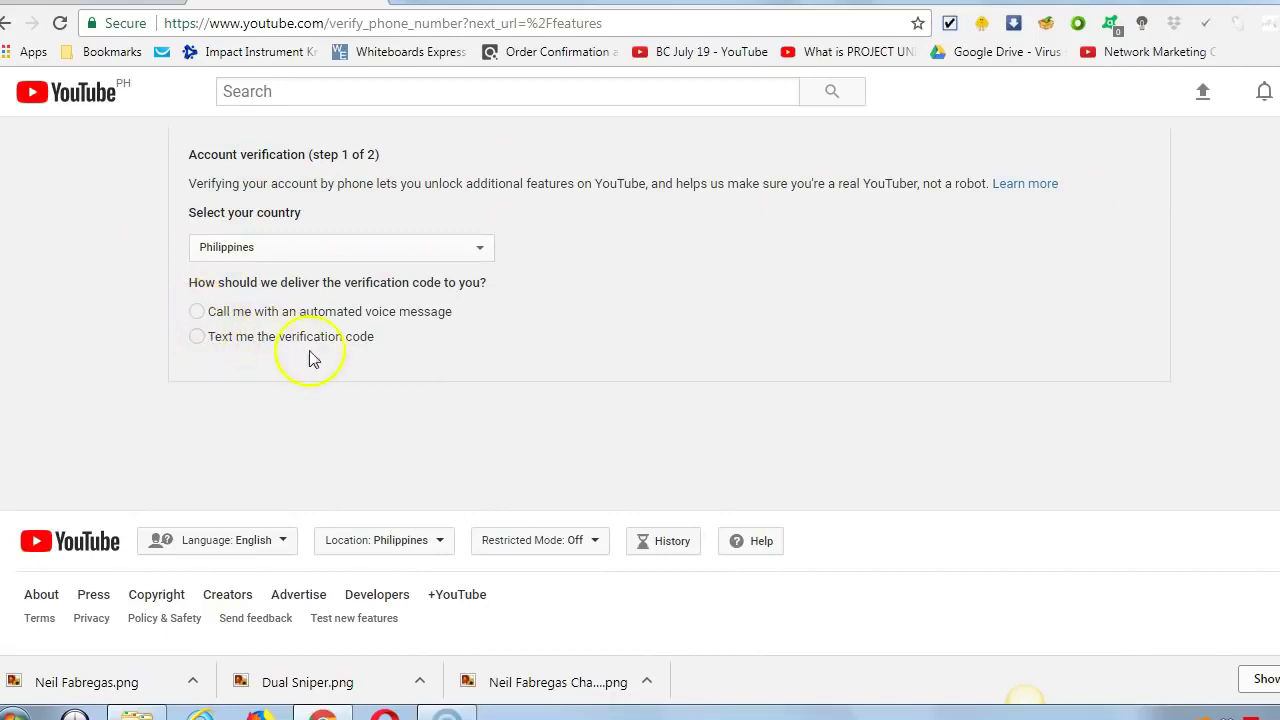
Step: Request the verification code by text message, pasting in the phone number
click(195, 340)
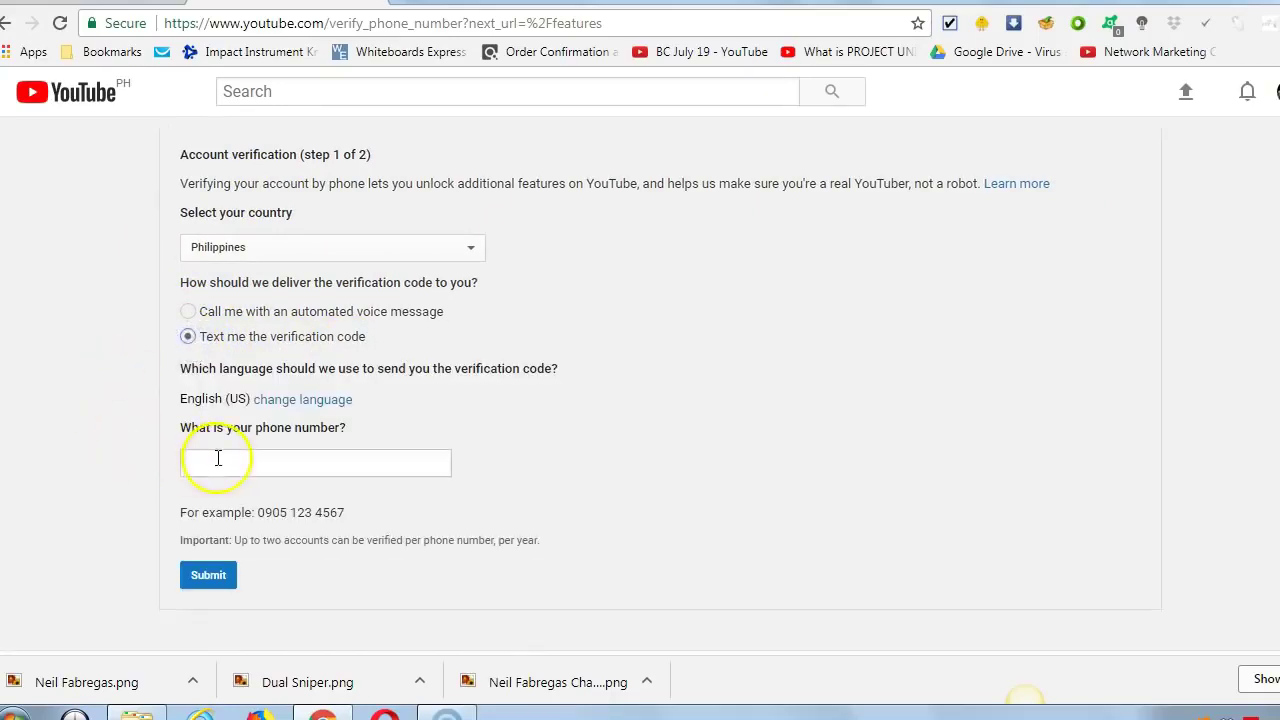
scroll(271, 423, down, 1)
scroll(254, 363, up, 1)
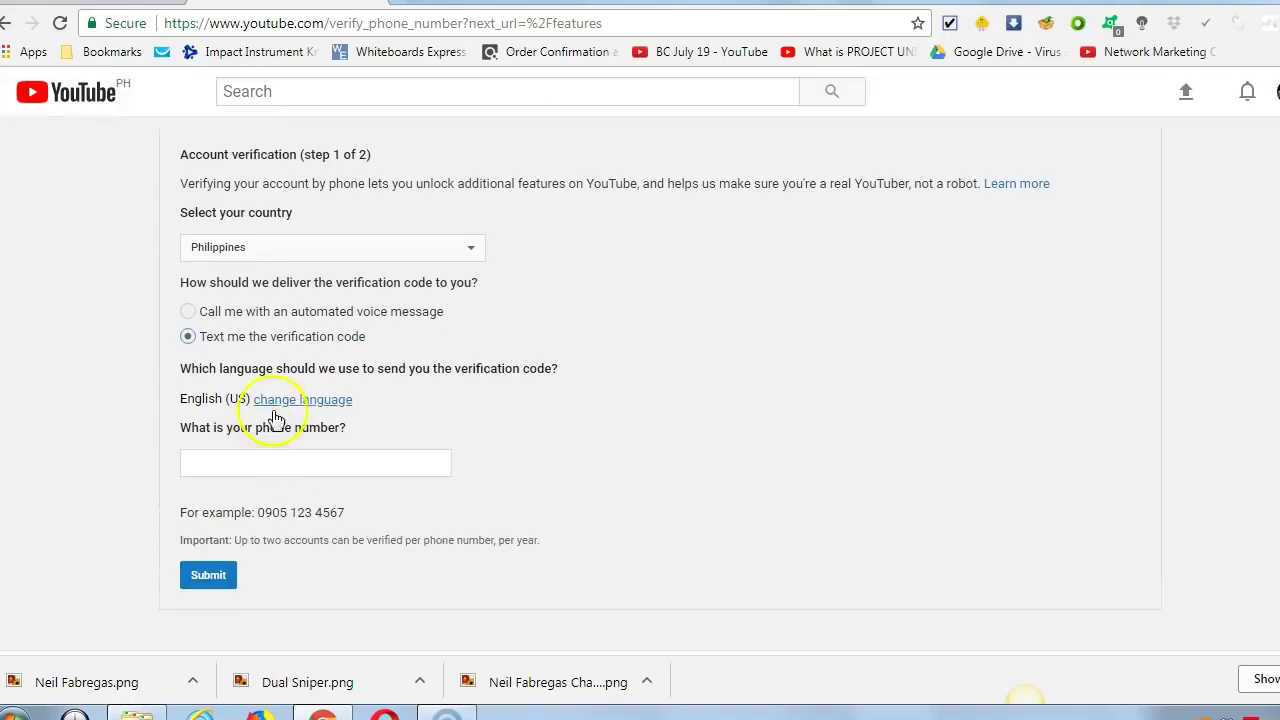
click(283, 465)
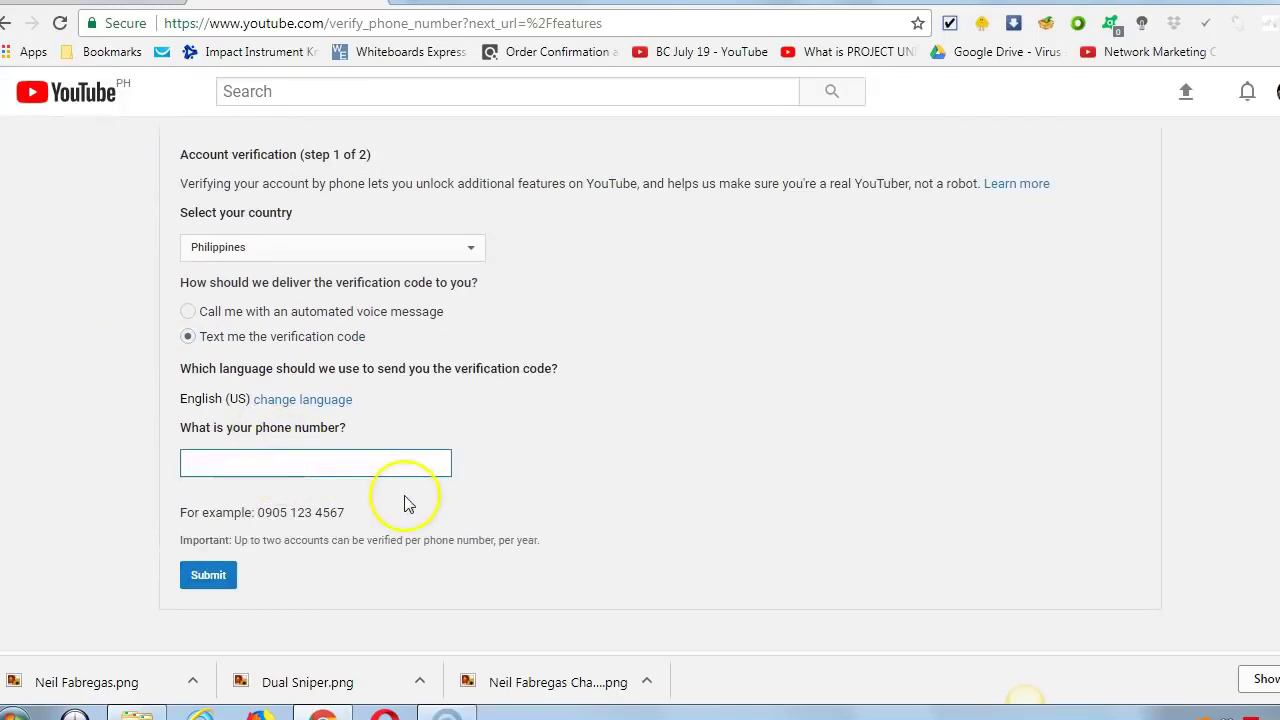
key(ctrl+v)
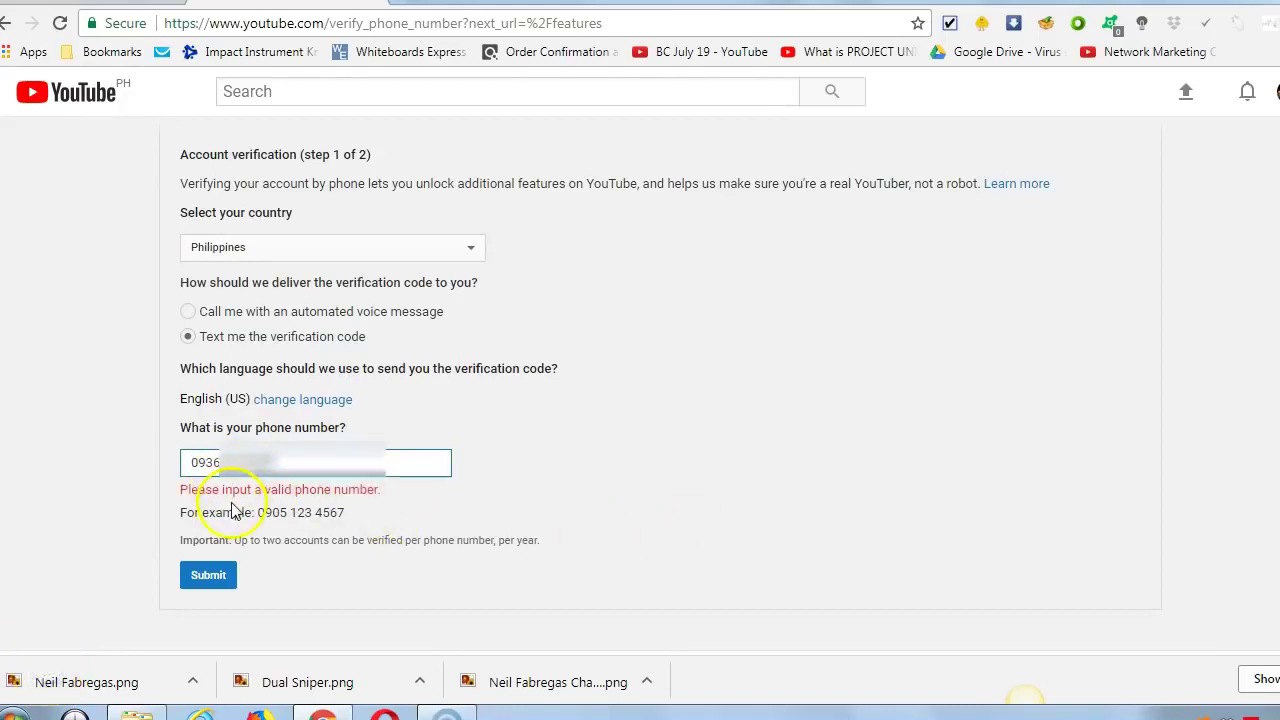
click(207, 576)
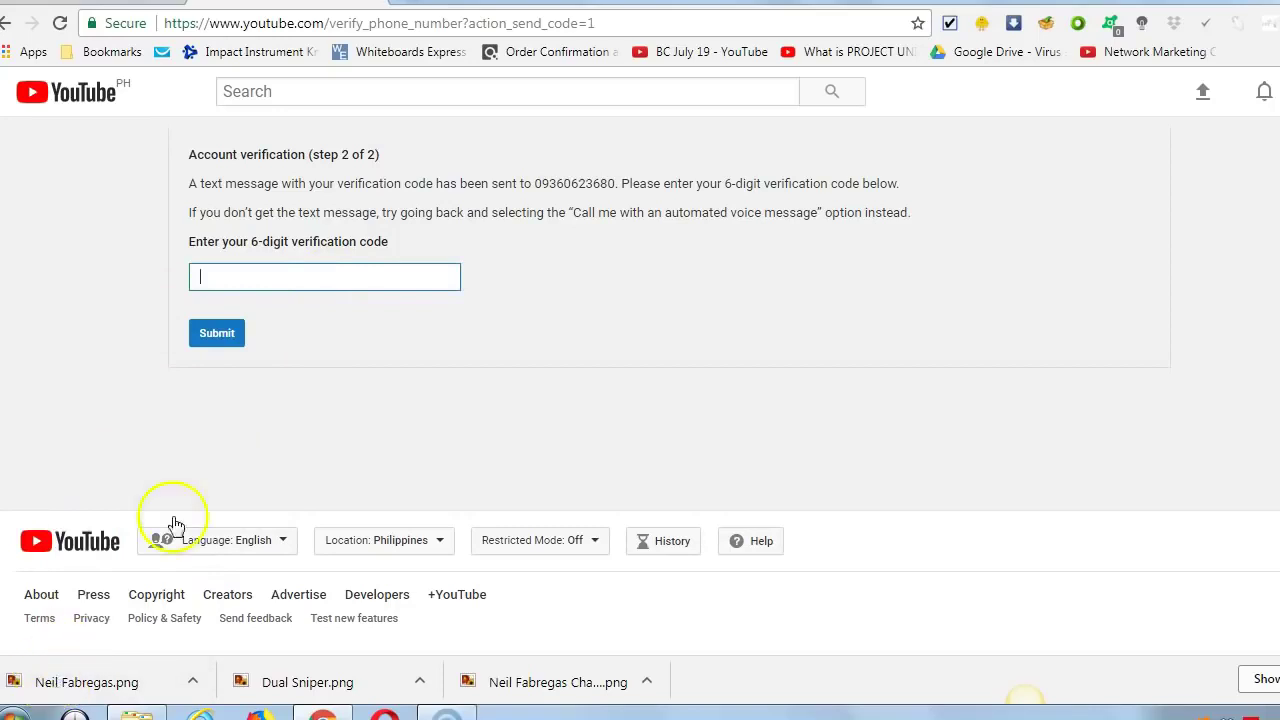
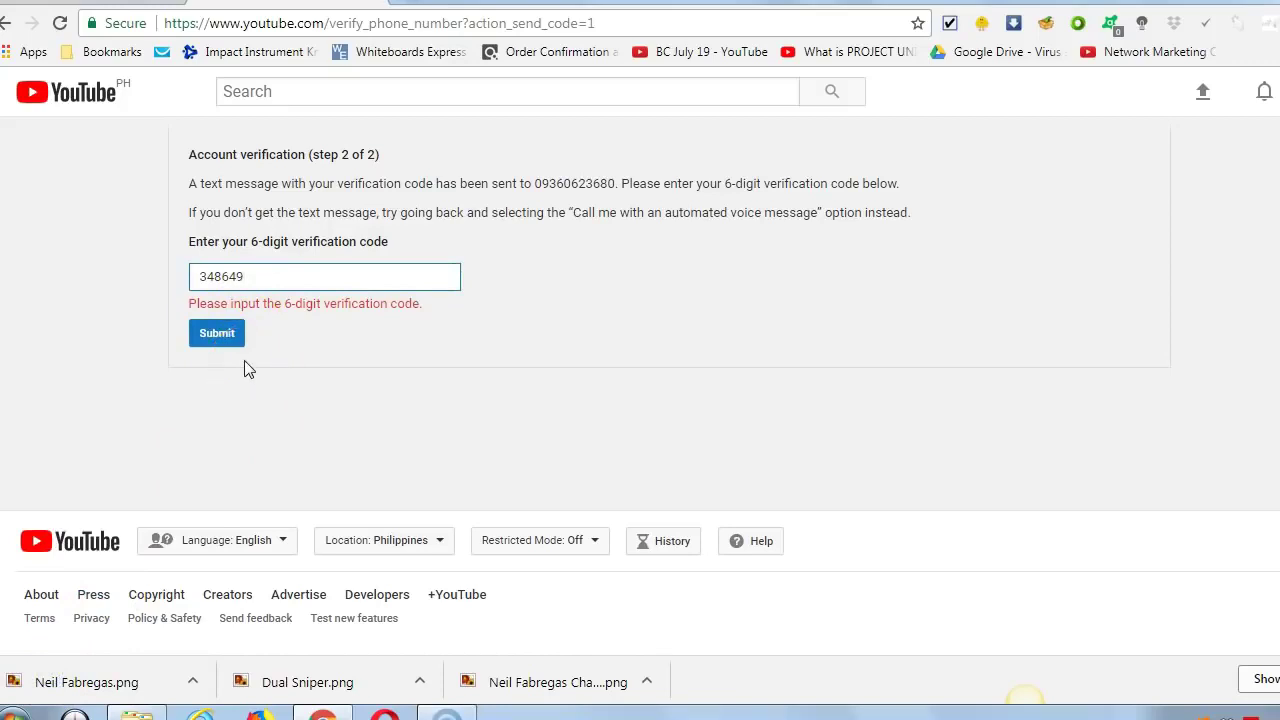
Step: Submit the received six-digit verification code and continue back to channel features
click(220, 340)
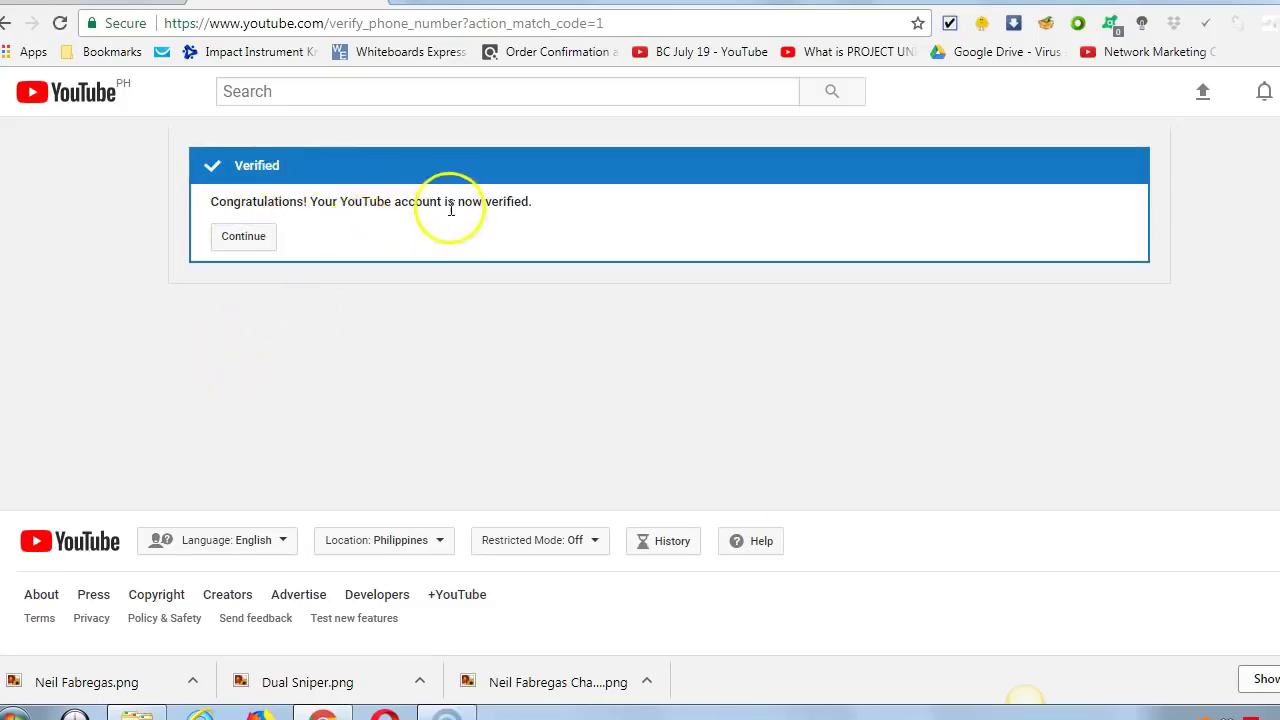
click(255, 240)
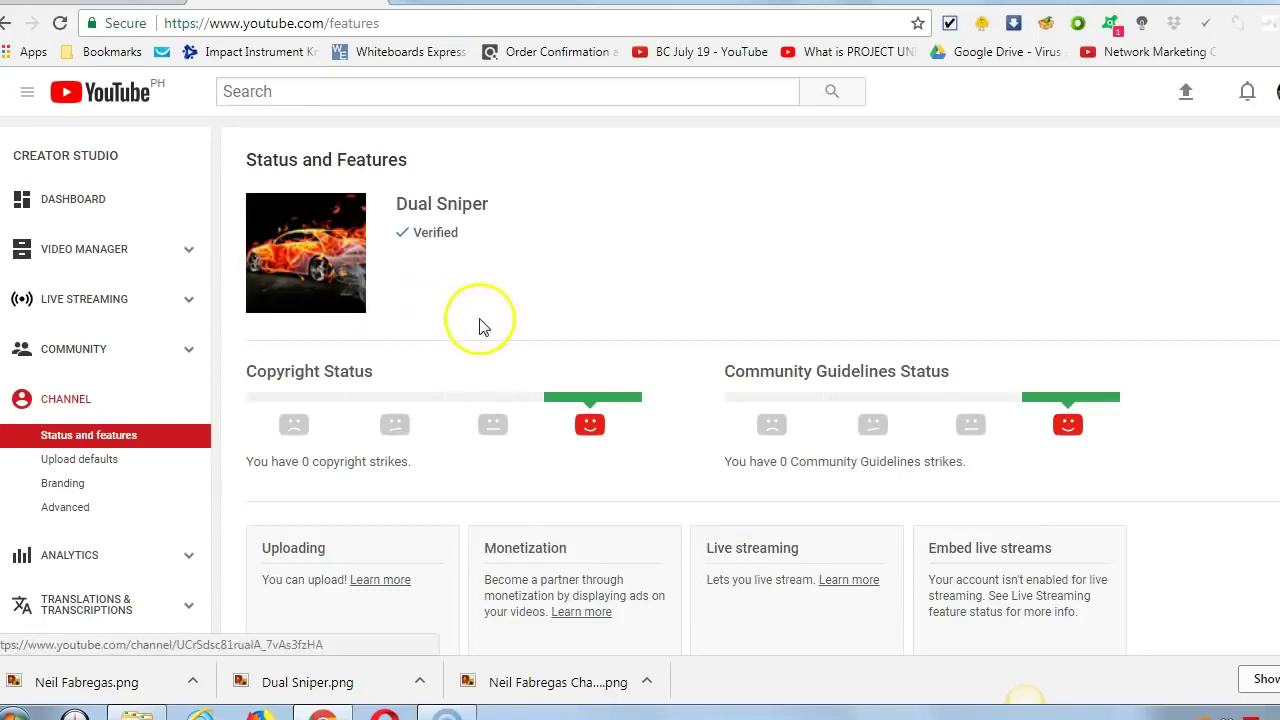
Step: Review the now-enabled Uploading, Unlisted videos and Custom thumbnails cards, then go to Upload defaults
scroll(479, 327, down, 1)
scroll(489, 323, up, 1)
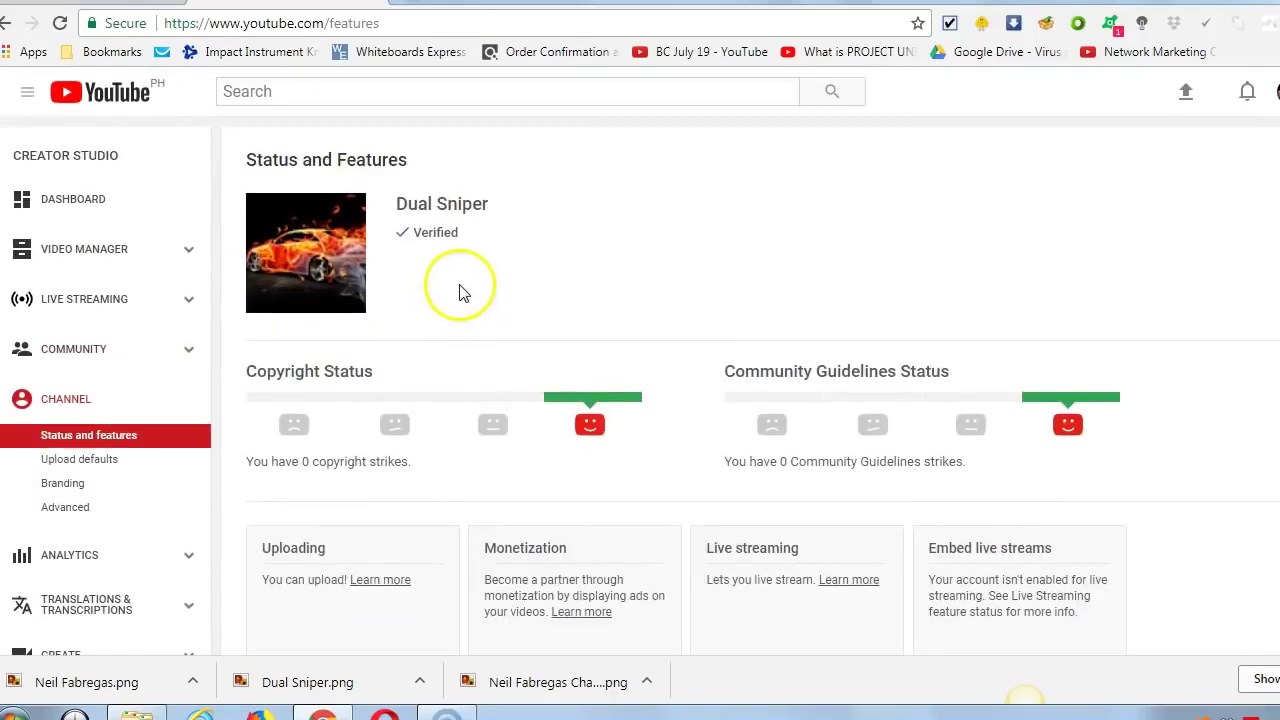
scroll(460, 289, down, 2)
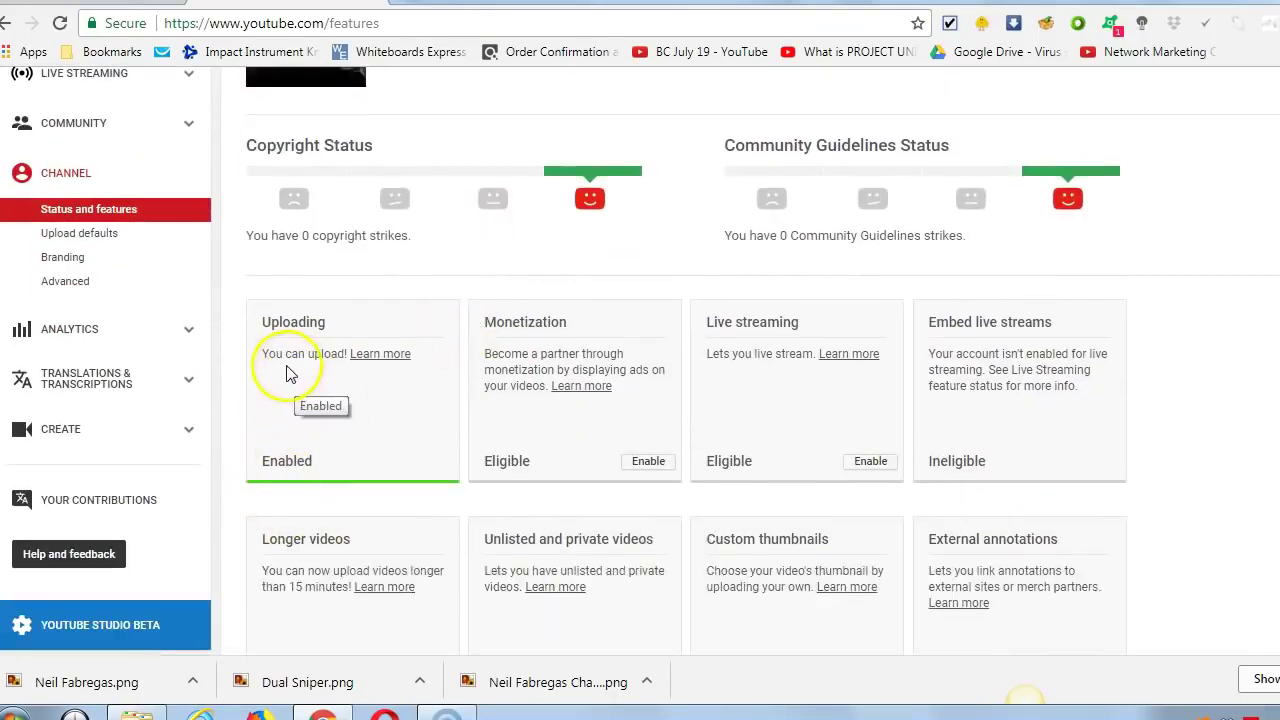
scroll(290, 375, down, 2)
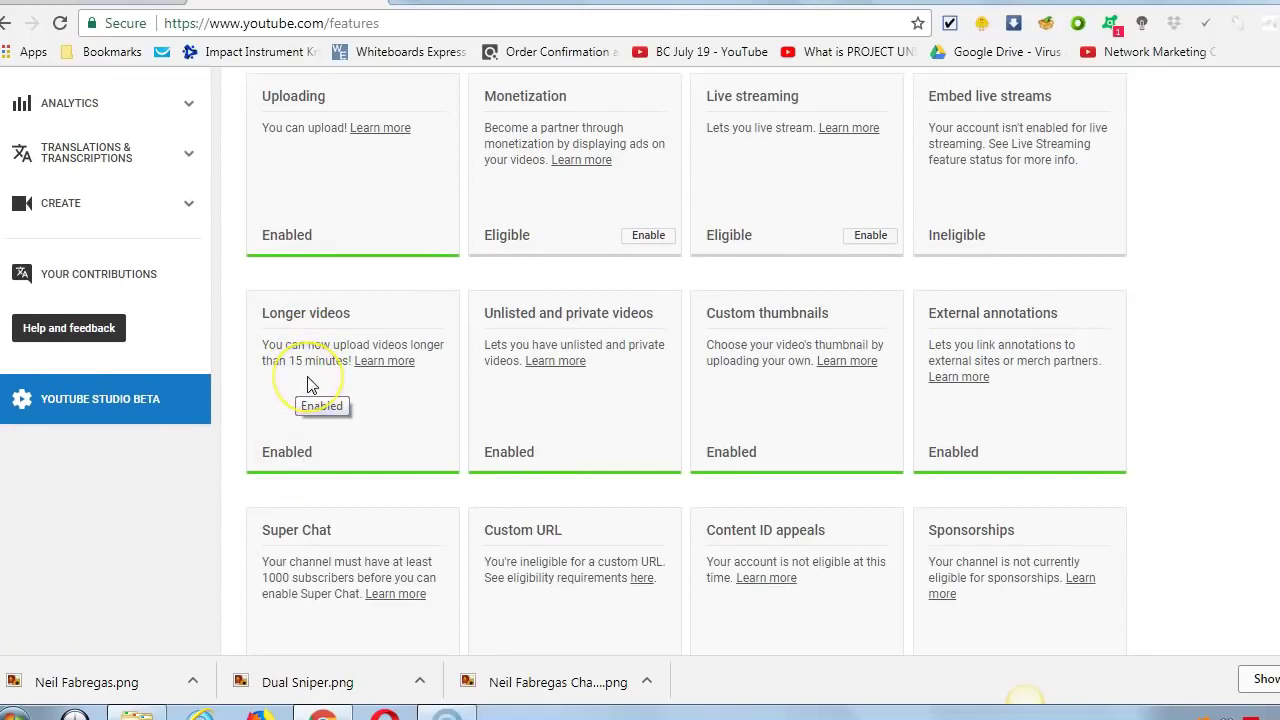
scroll(308, 385, up, 4)
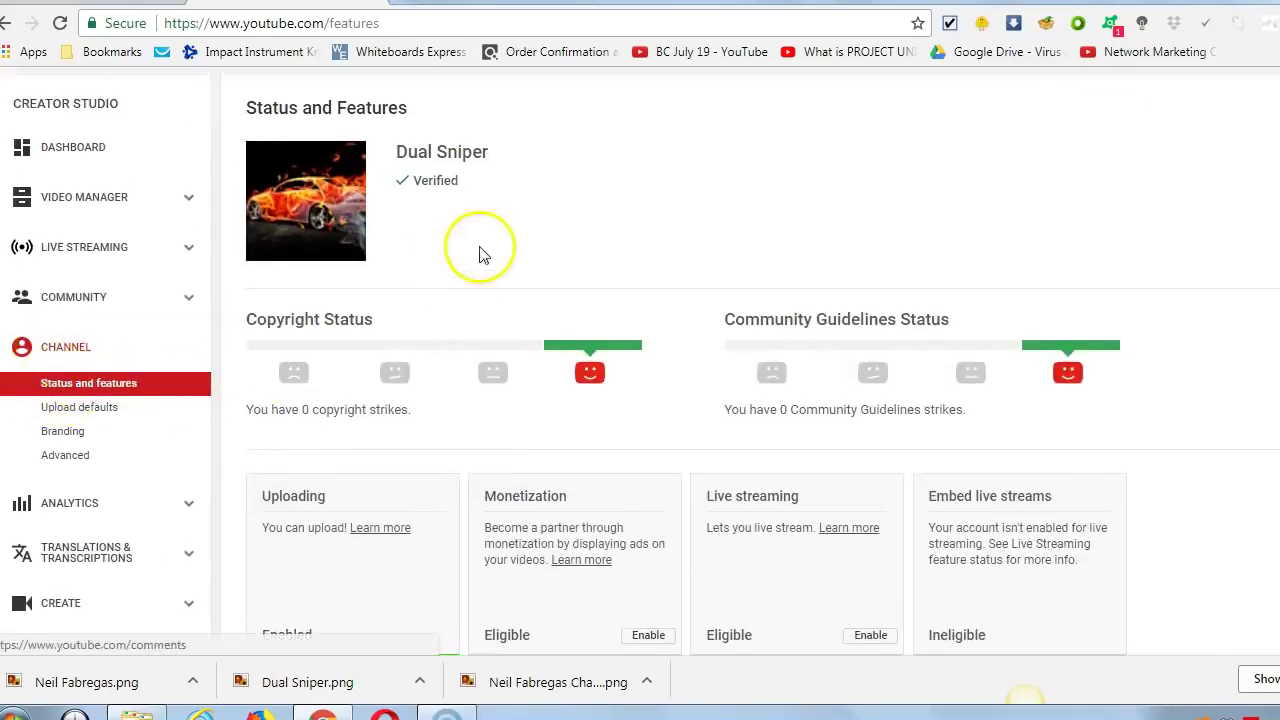
scroll(470, 248, up, 1)
scroll(486, 309, down, 2)
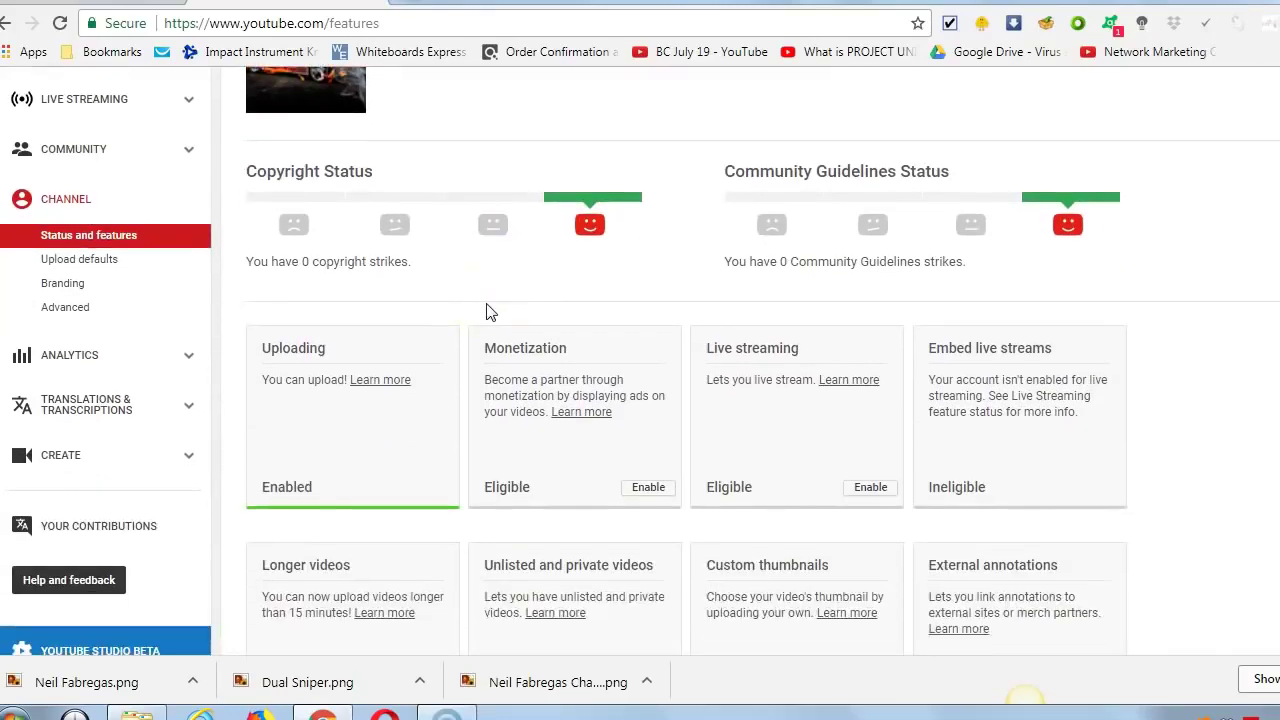
scroll(486, 311, down, 3)
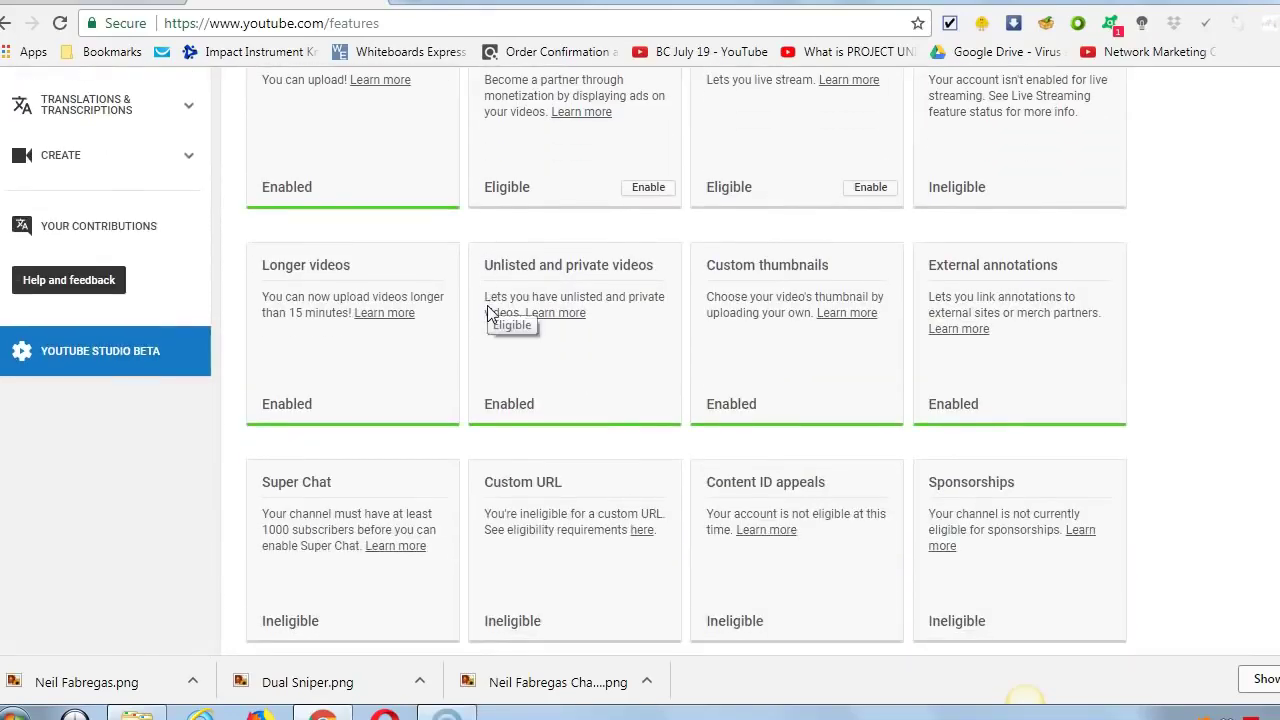
scroll(480, 310, up, 5)
click(79, 460)
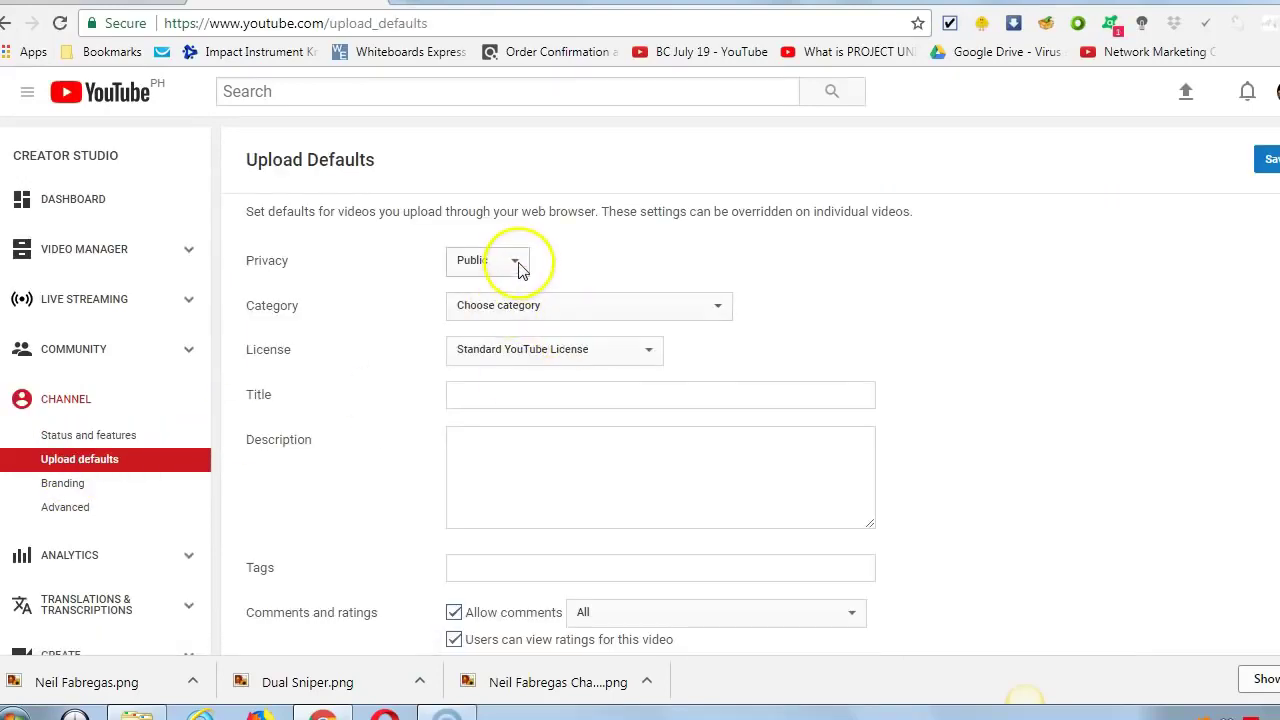
Step: Make new uploads default to Unlisted privacy and the Education category
click(516, 263)
click(487, 300)
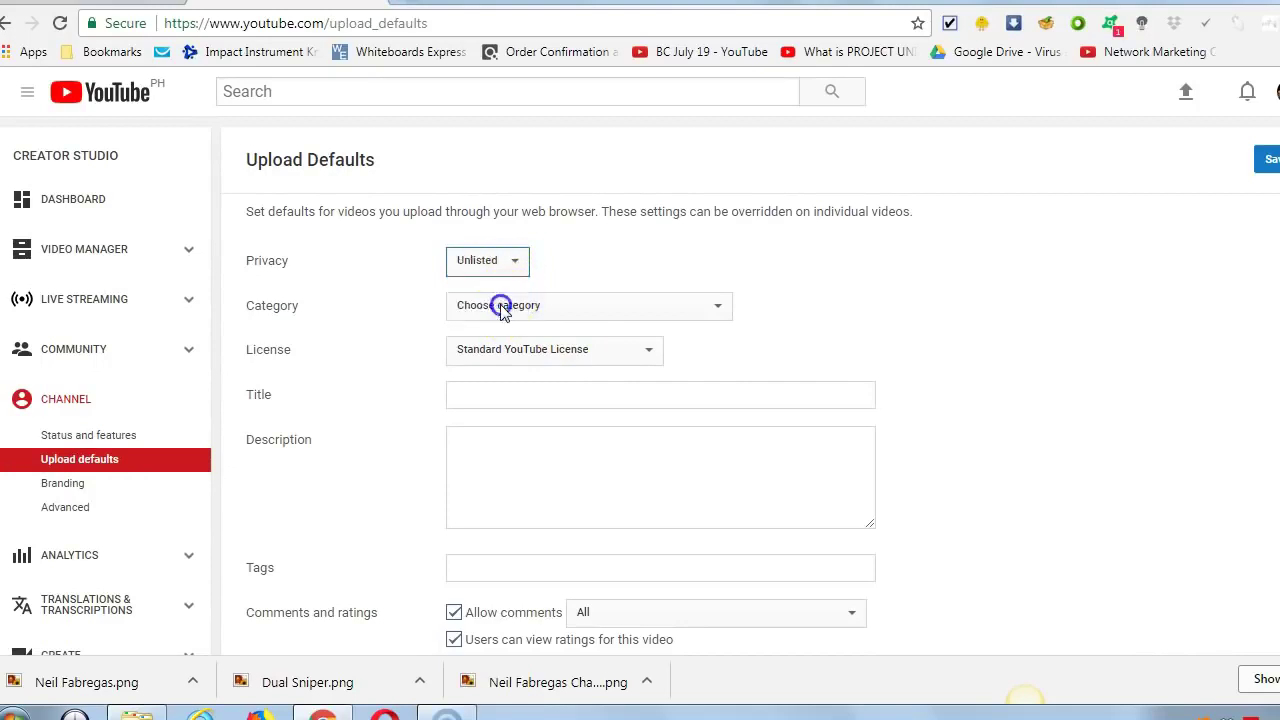
click(718, 305)
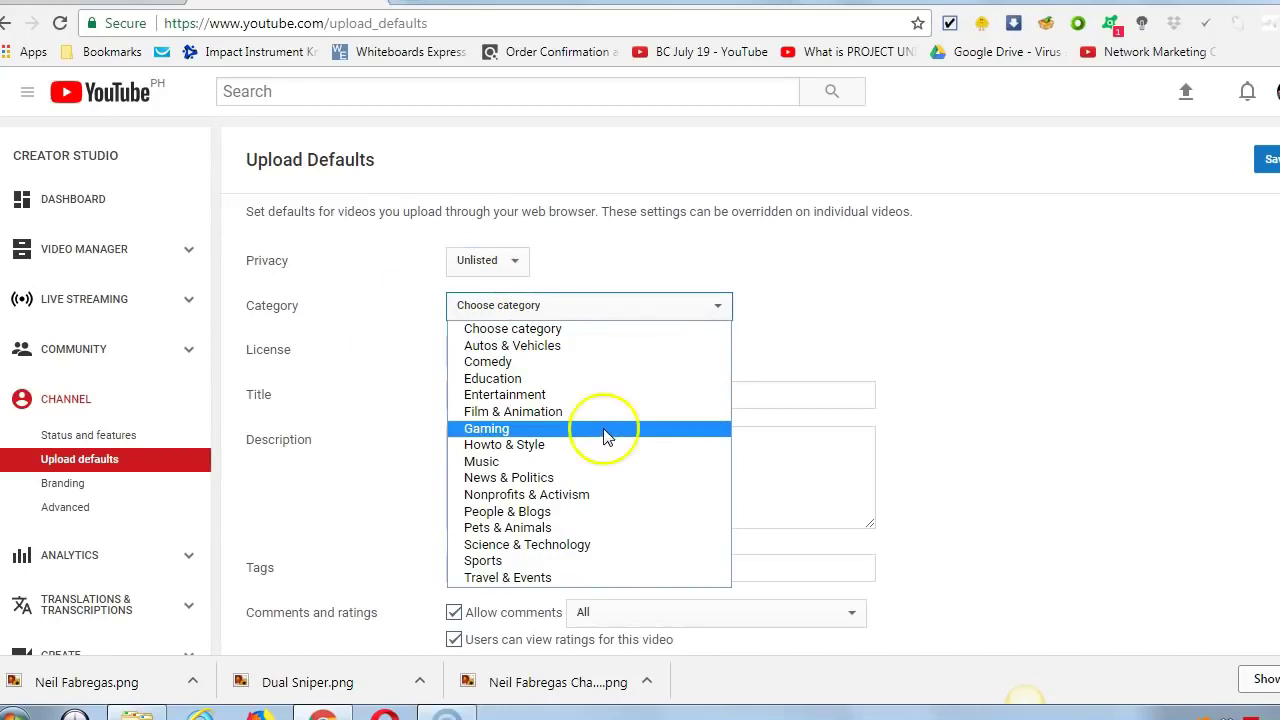
click(600, 378)
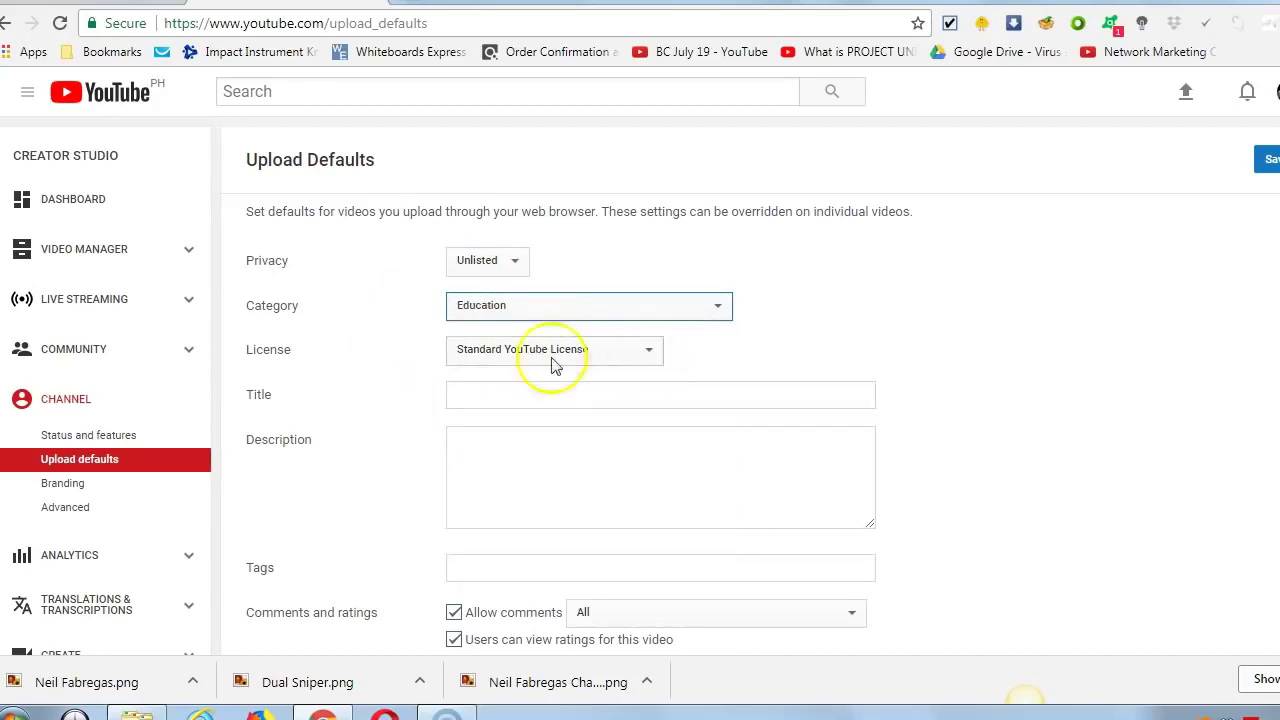
scroll(357, 414, down, 1)
click(560, 295)
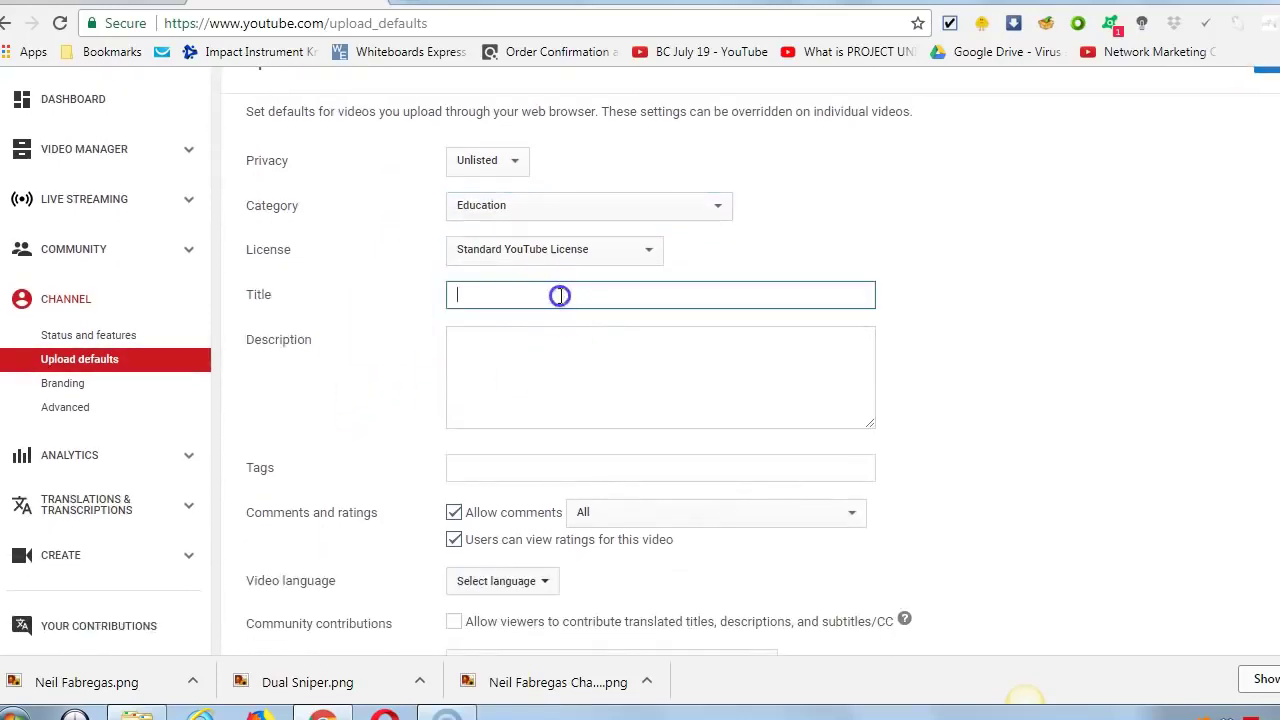
click(529, 345)
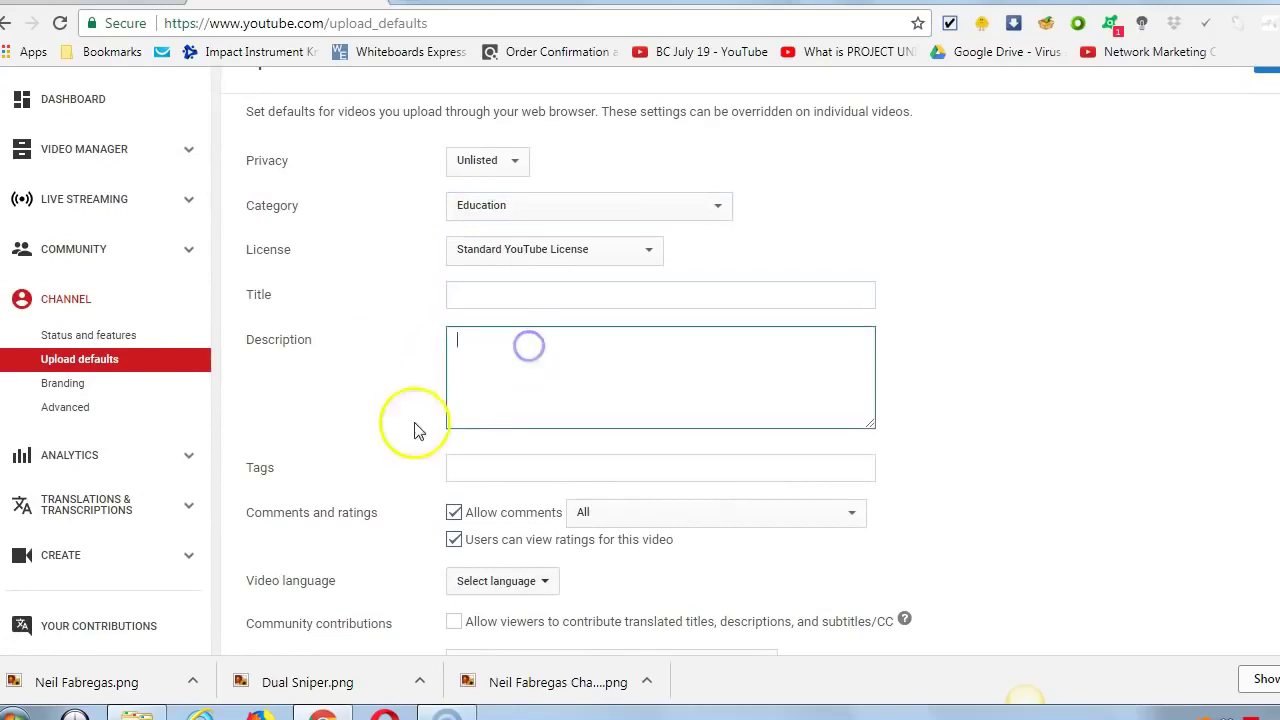
scroll(532, 385, up, 1)
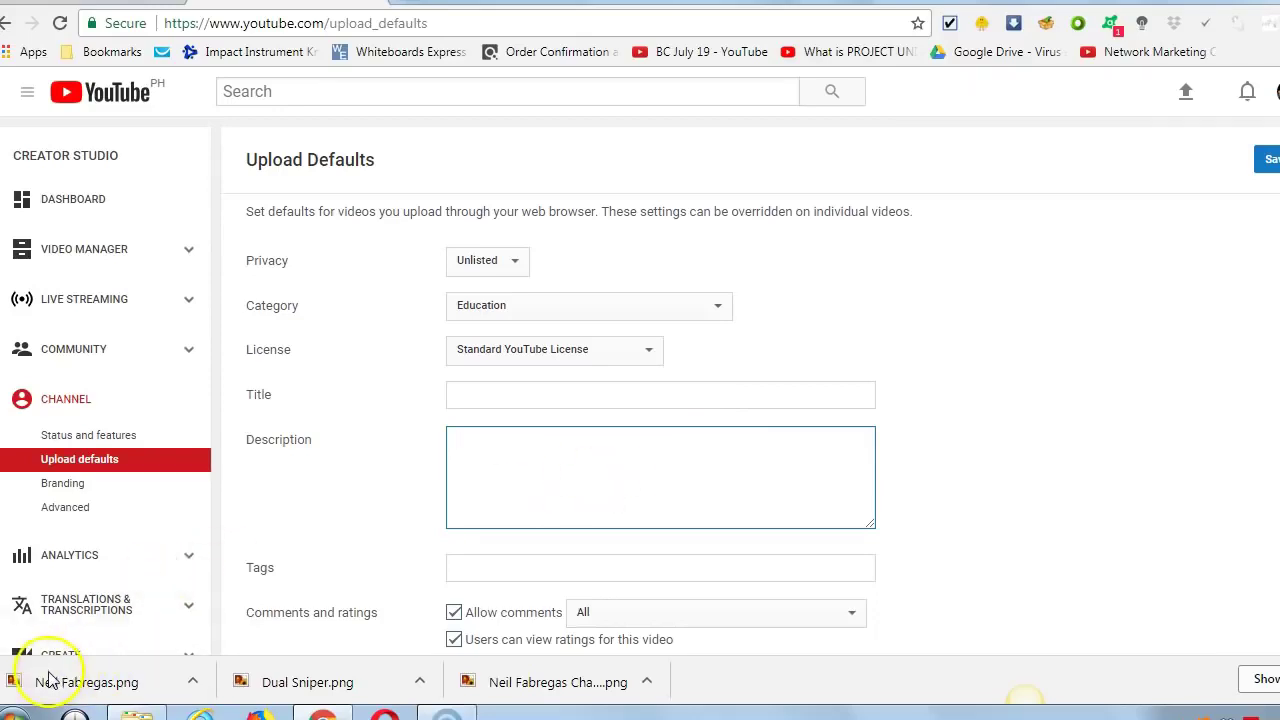
text(Visit our website: http://pinoyprofitacademy.com/)
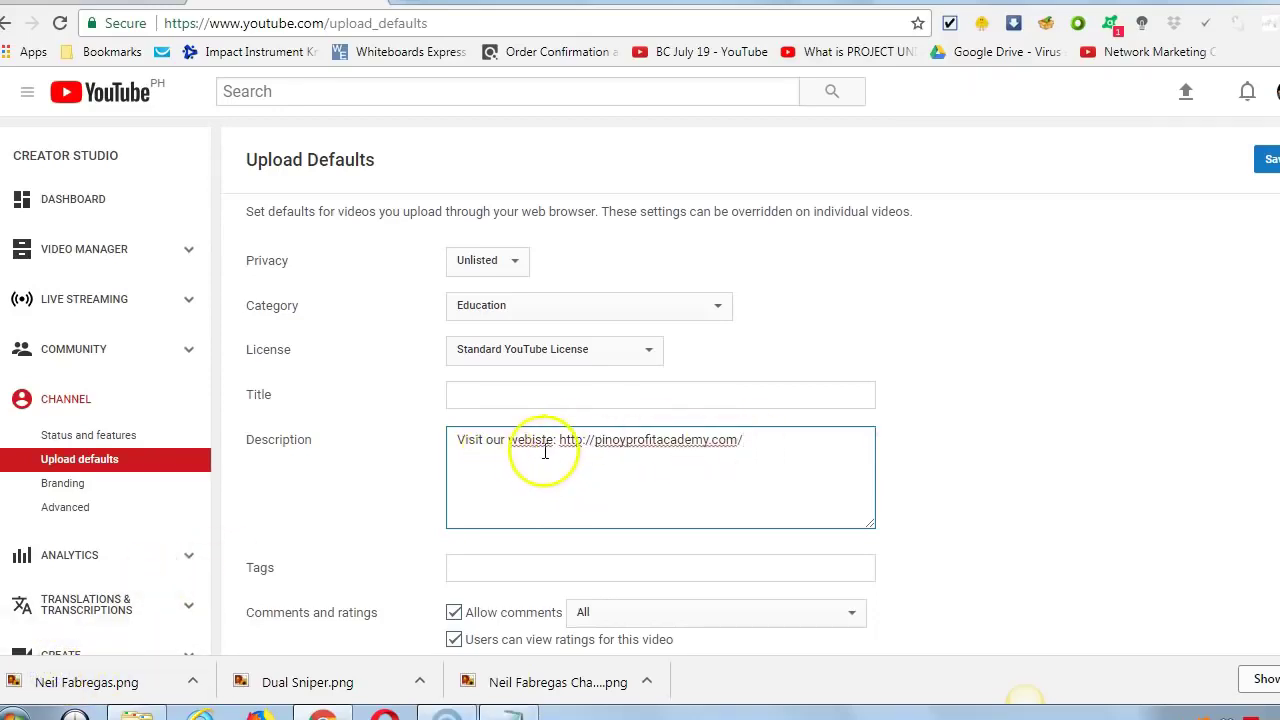
key(BackSpace)
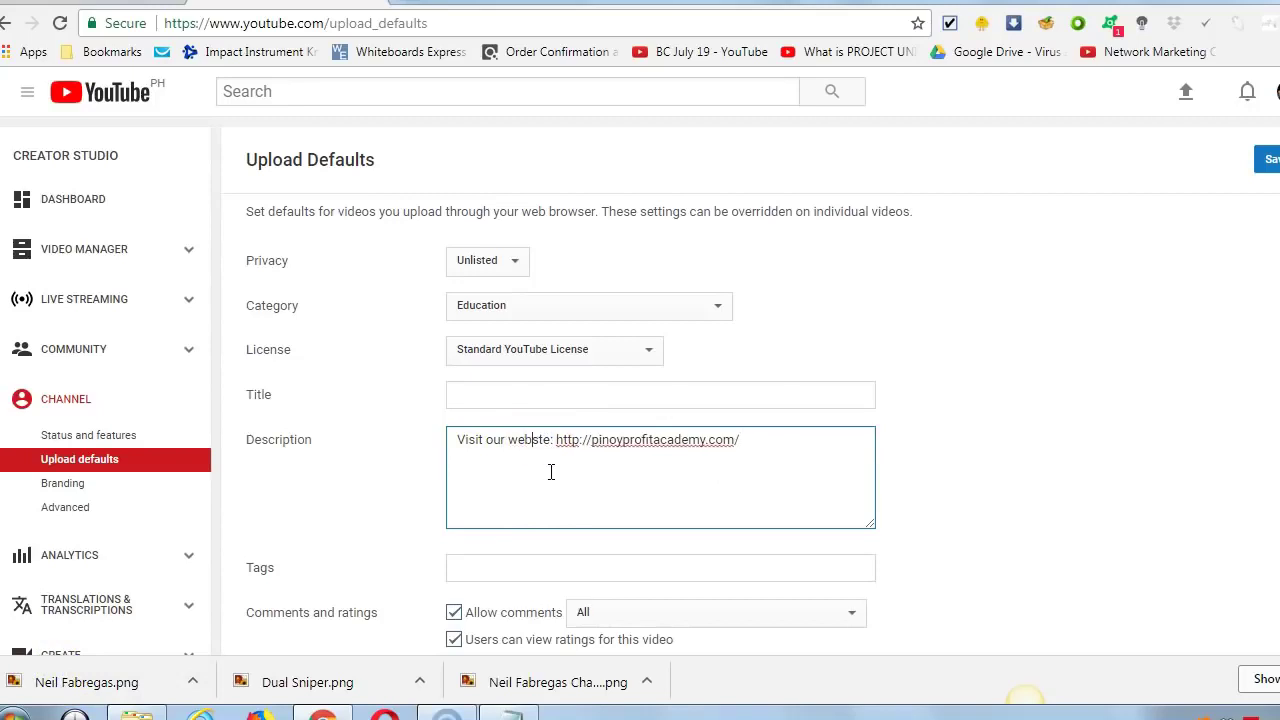
text(i)
click(786, 447)
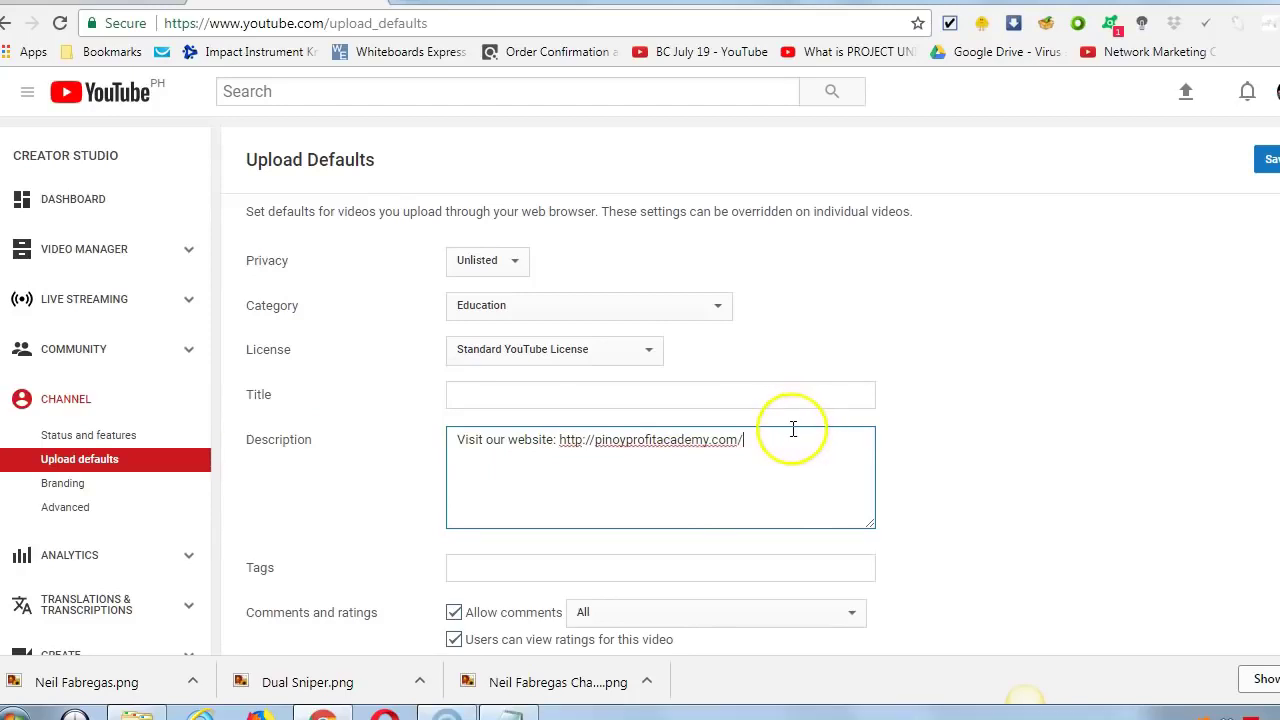
Step: Leave the default video language unset and save the upload defaults
scroll(488, 440, down, 2)
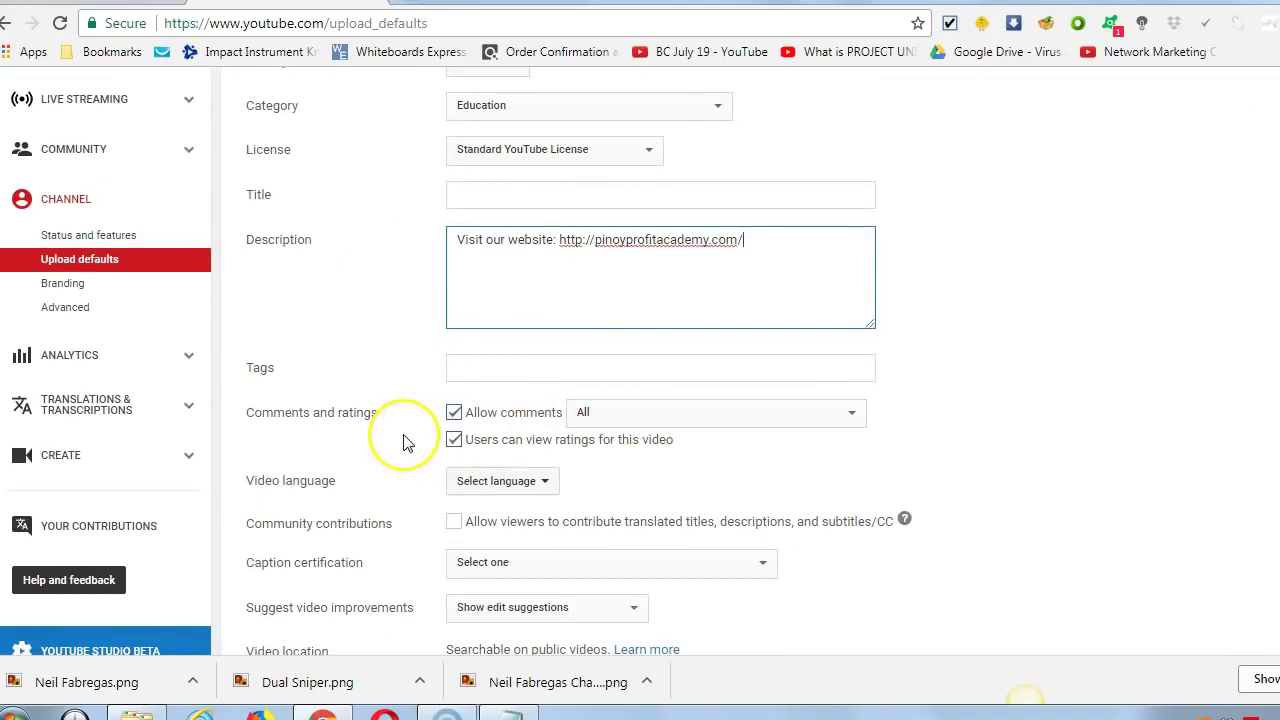
scroll(405, 443, down, 1)
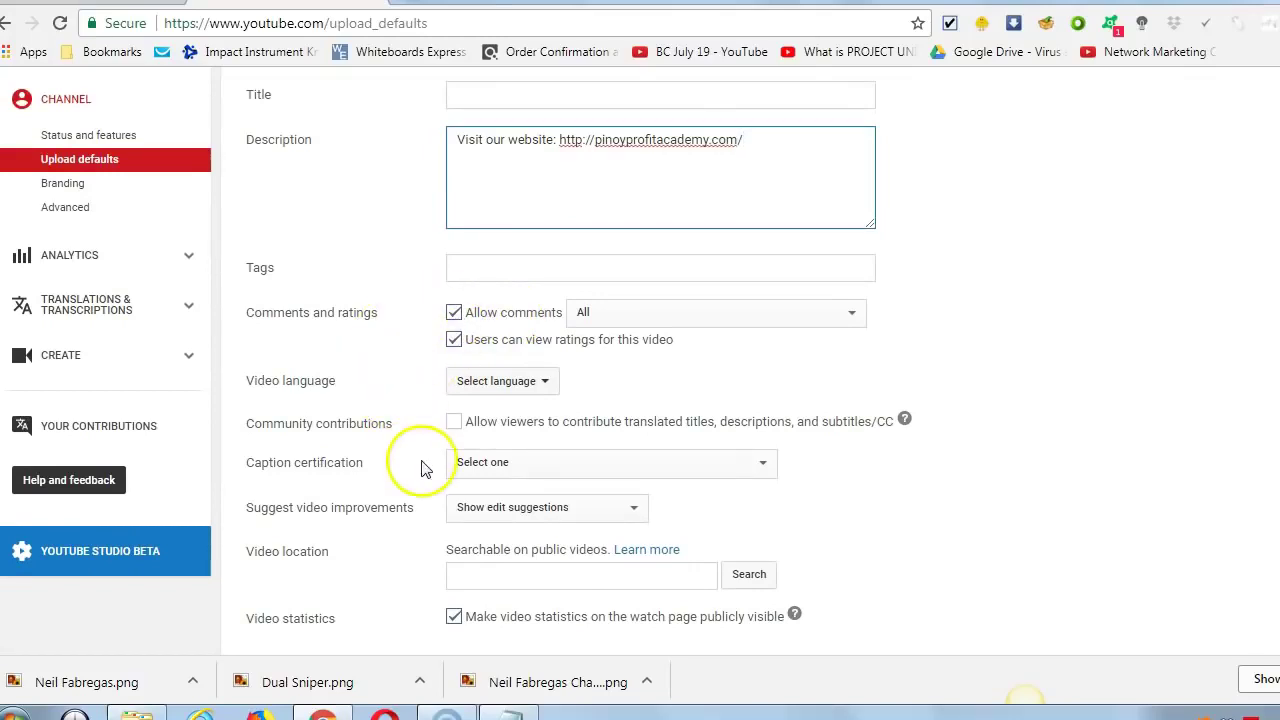
scroll(422, 468, down, 1)
click(545, 283)
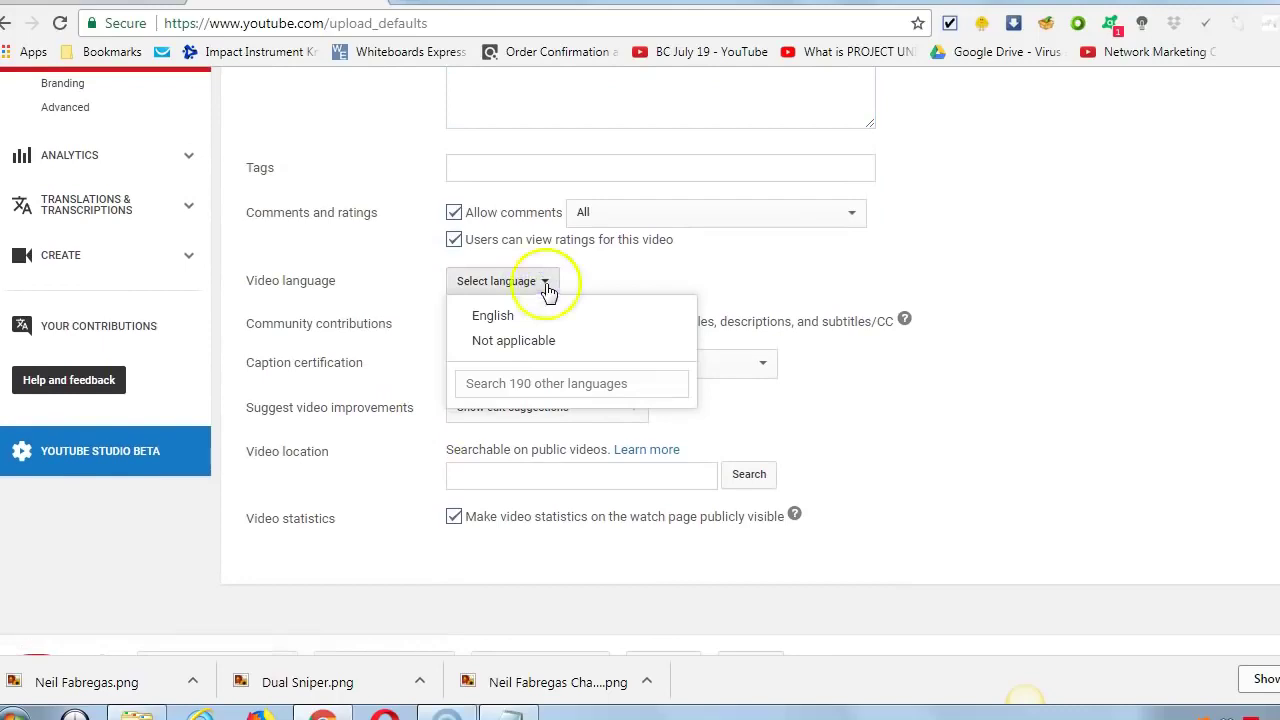
click(1040, 283)
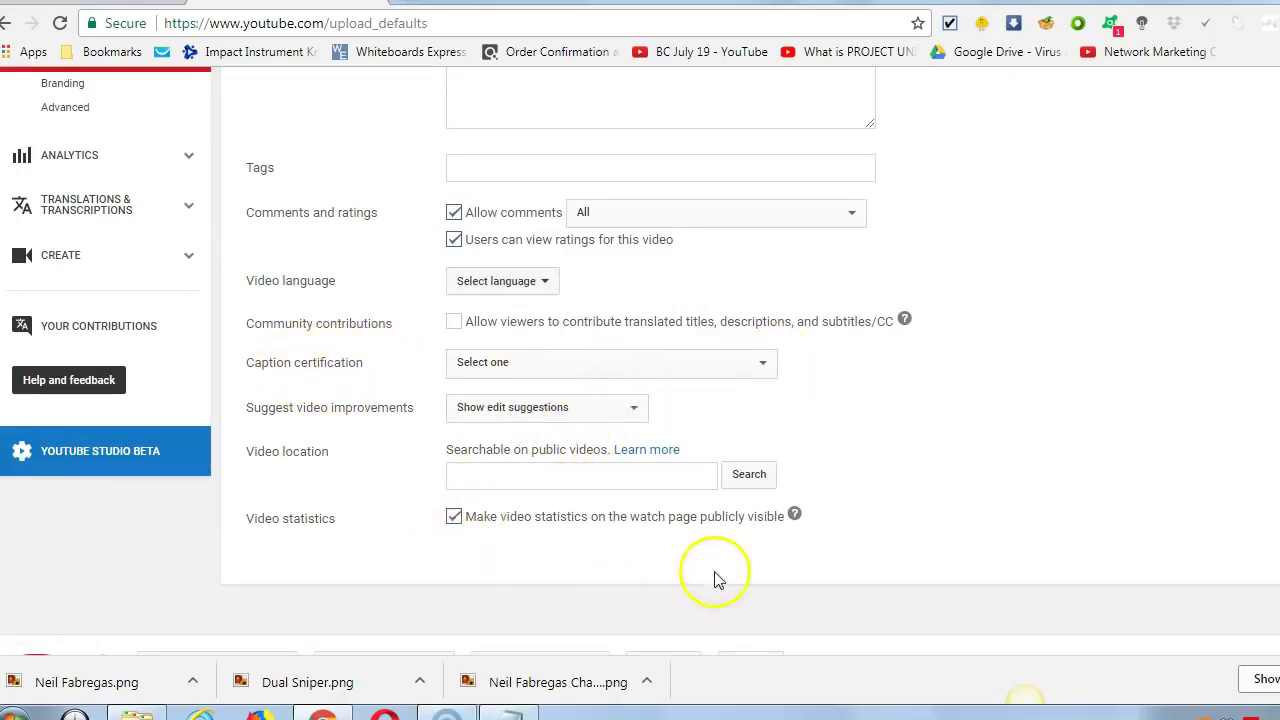
scroll(928, 434, up, 4)
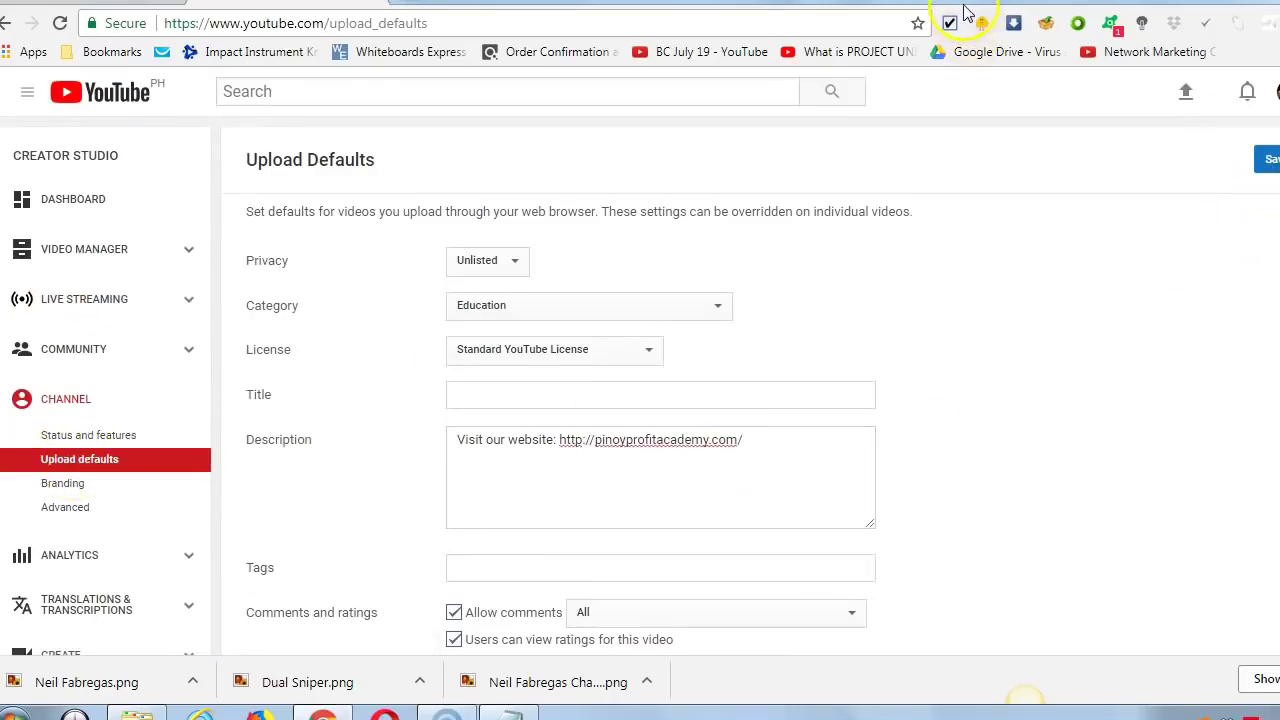
click(1267, 163)
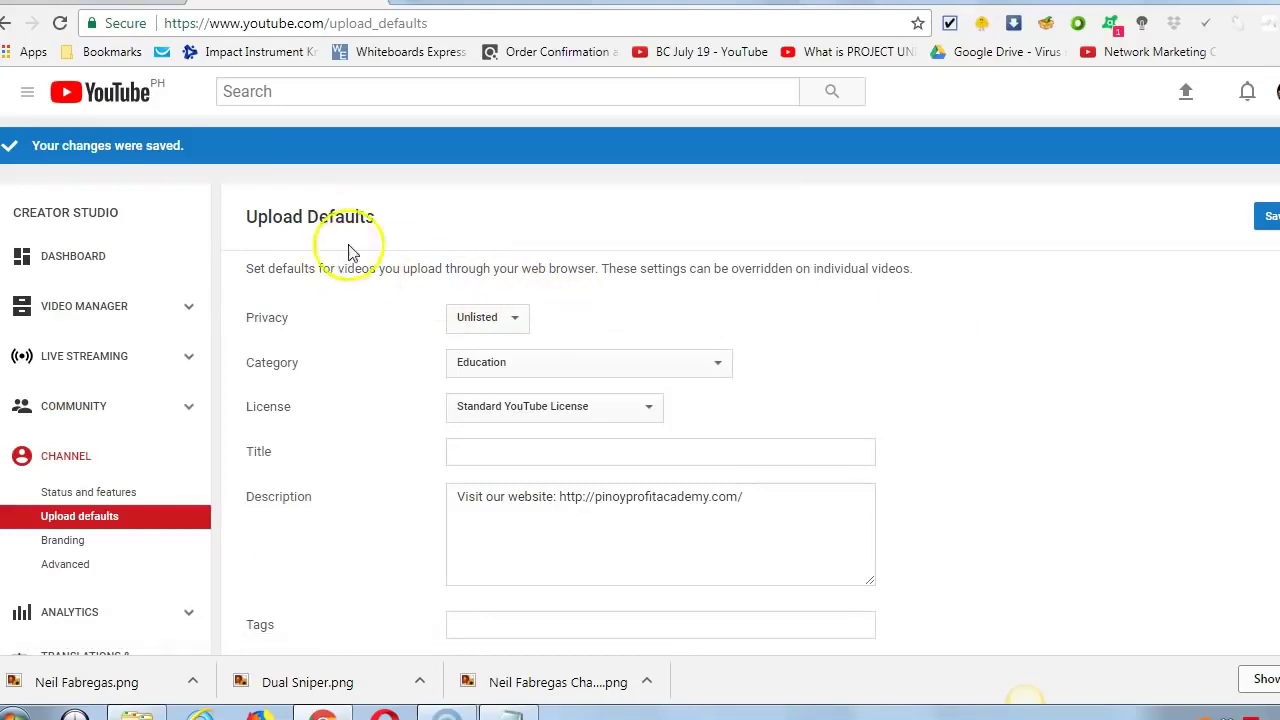
scroll(337, 212, down, 2)
scroll(238, 335, up, 1)
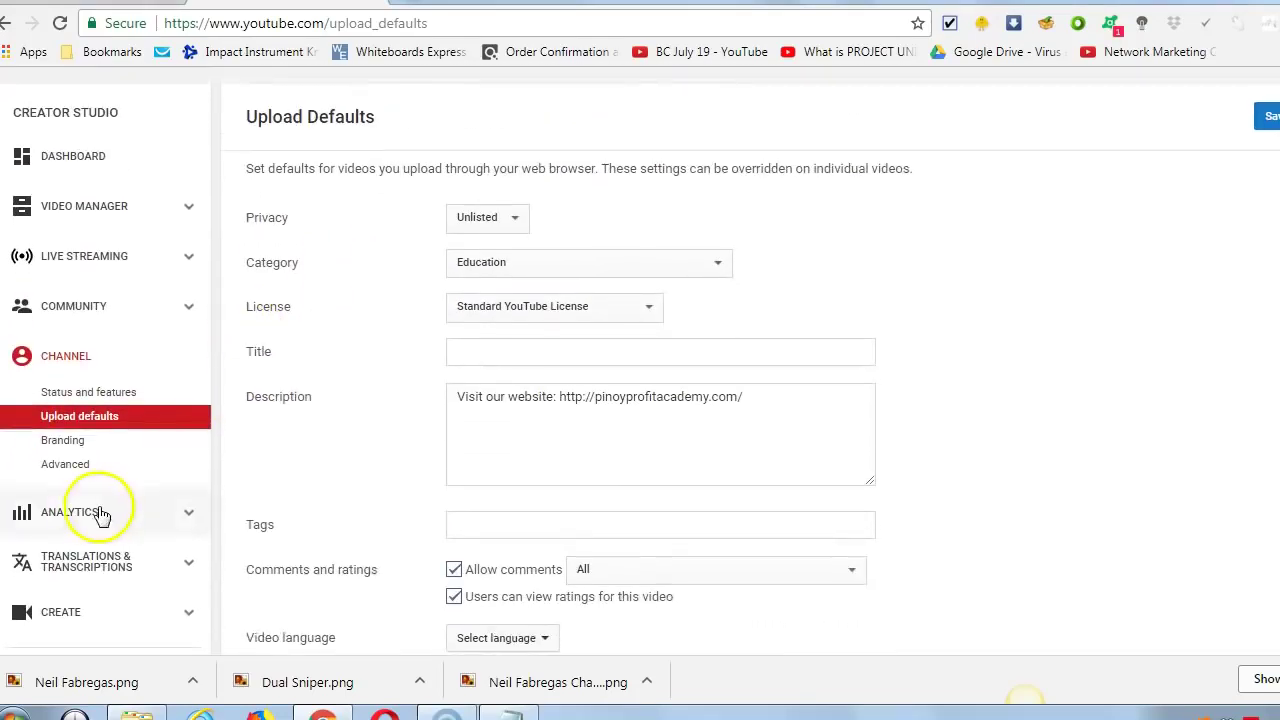
Step: Begin adding a channel watermark from Branding, browsing the Downloads folder for an image
click(63, 443)
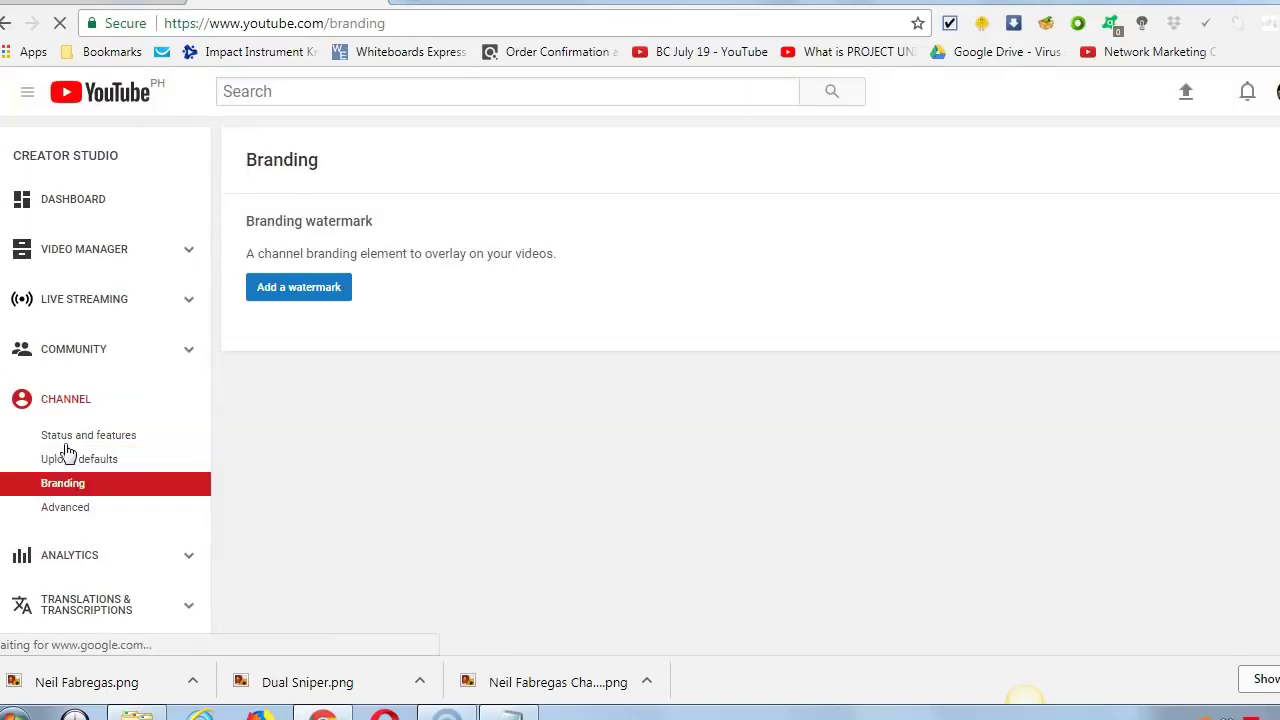
click(66, 396)
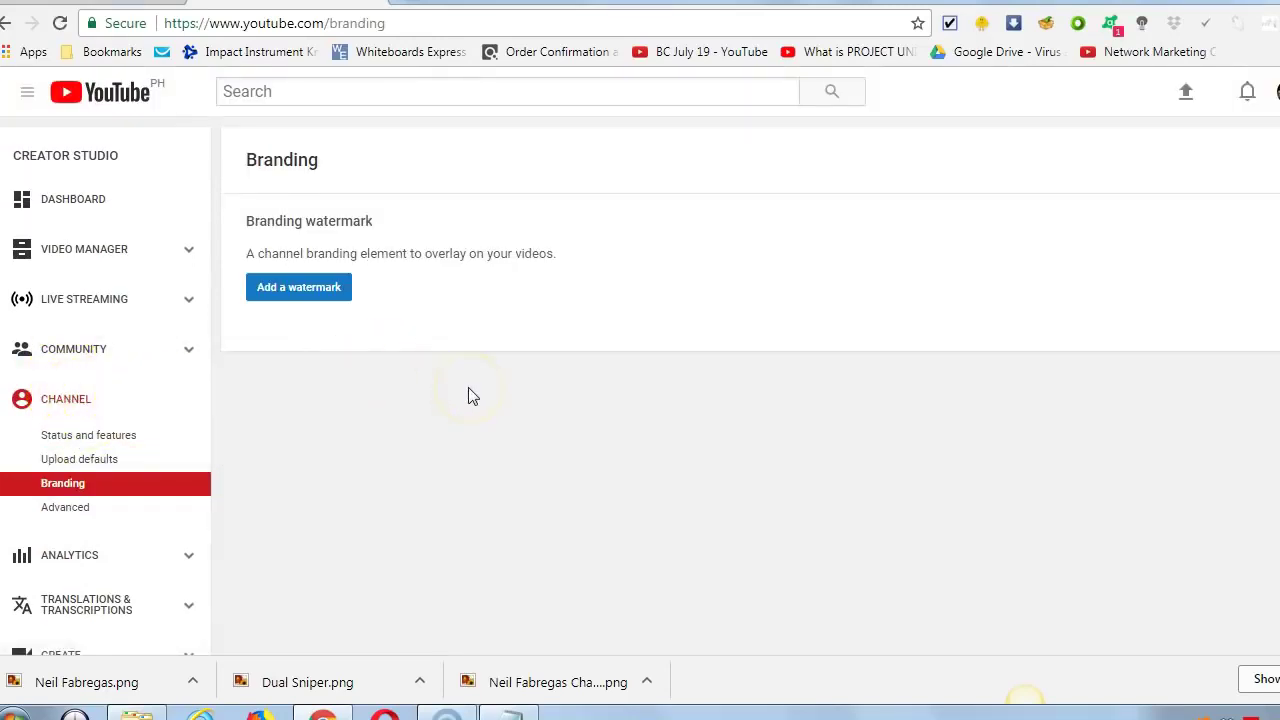
click(299, 290)
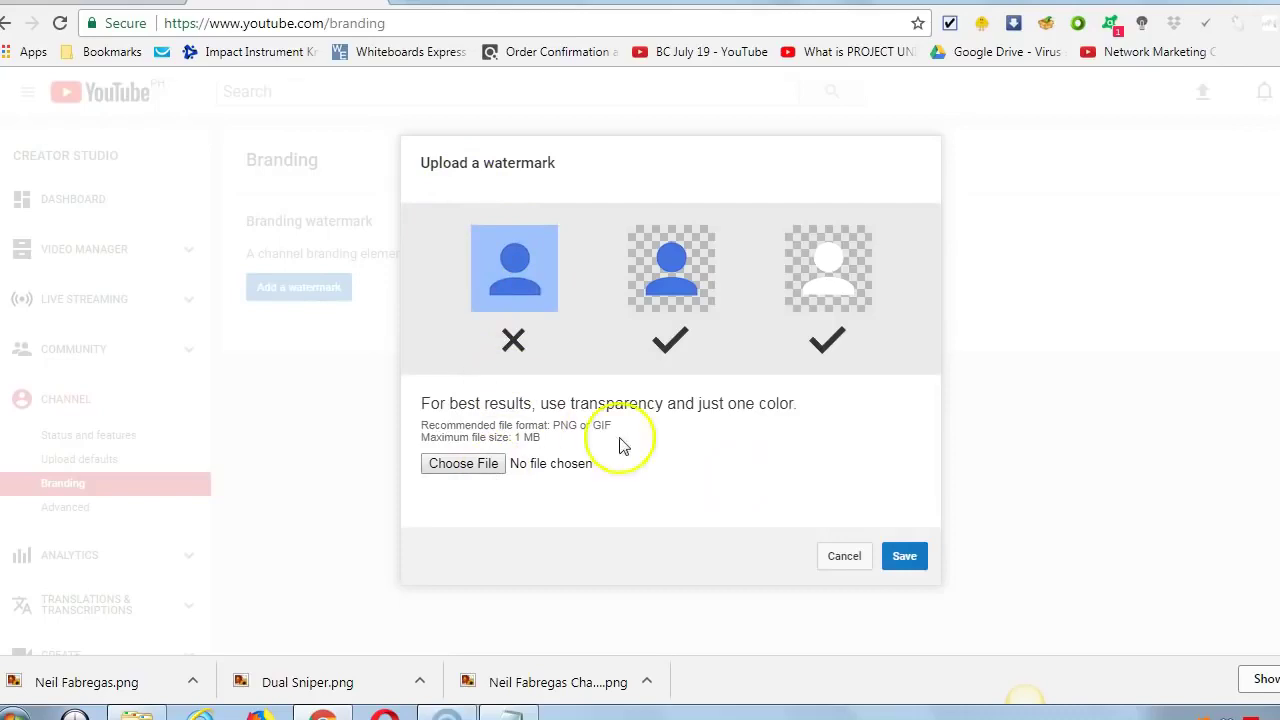
click(465, 465)
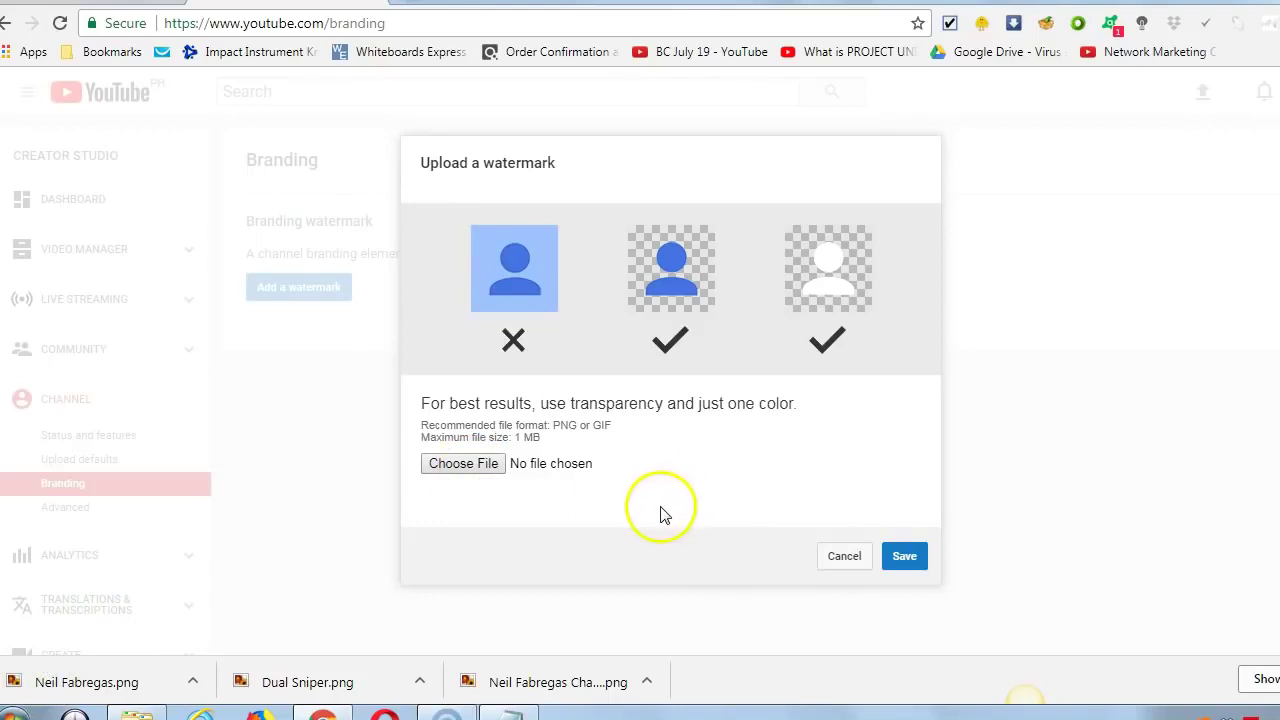
click(472, 468)
drag(905, 218, 907, 381)
drag(905, 394, 905, 416)
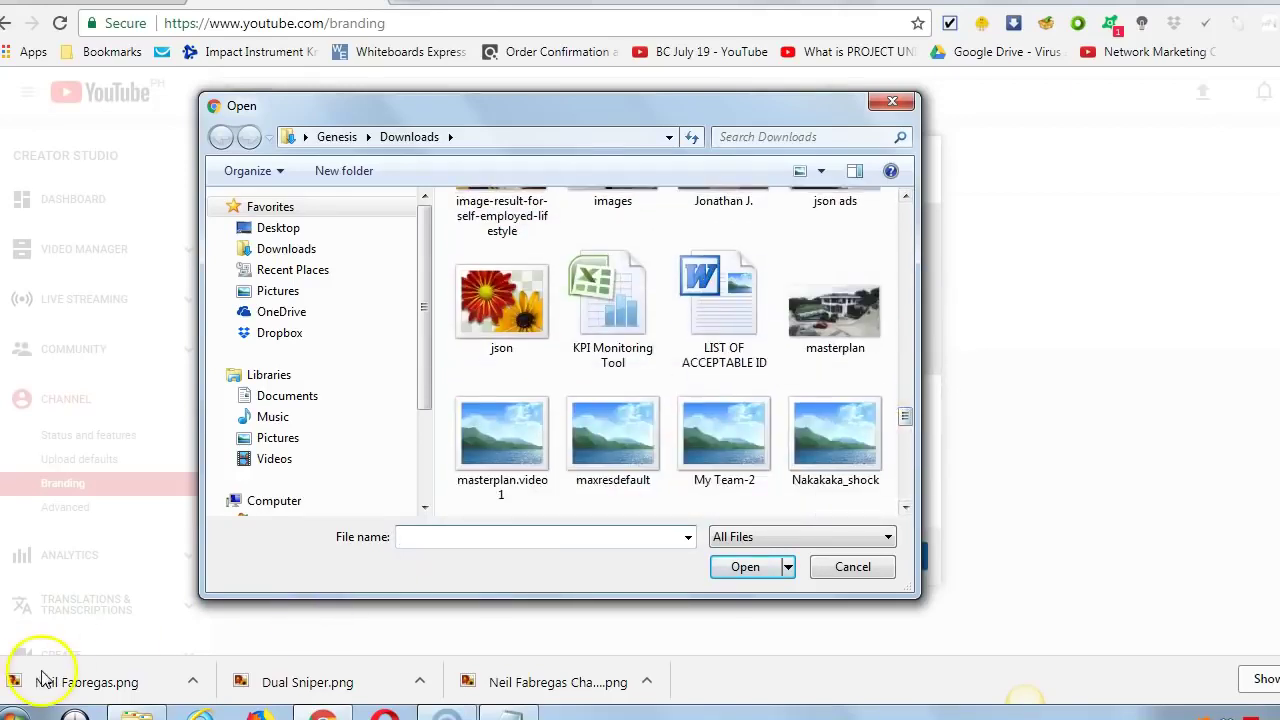
Step: Select the ph-sports20140617 car image and save it as the channel watermark
scroll(503, 400, down, 5)
click(506, 397)
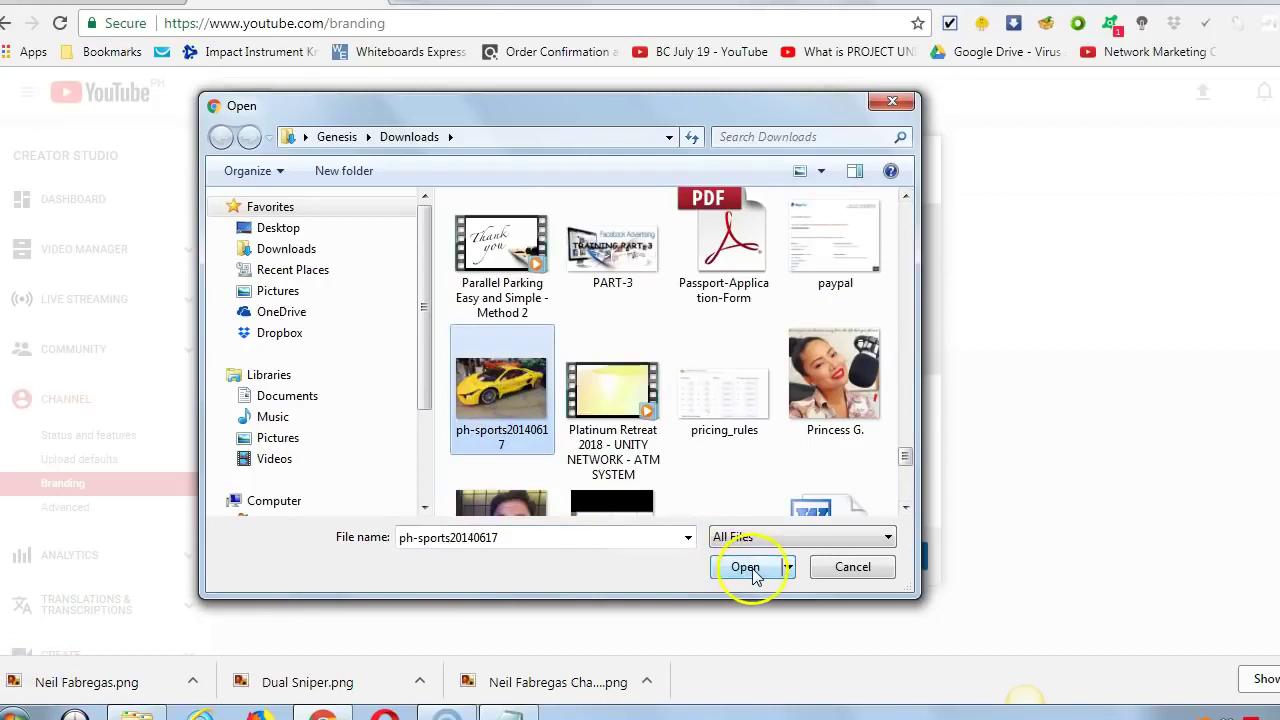
click(745, 566)
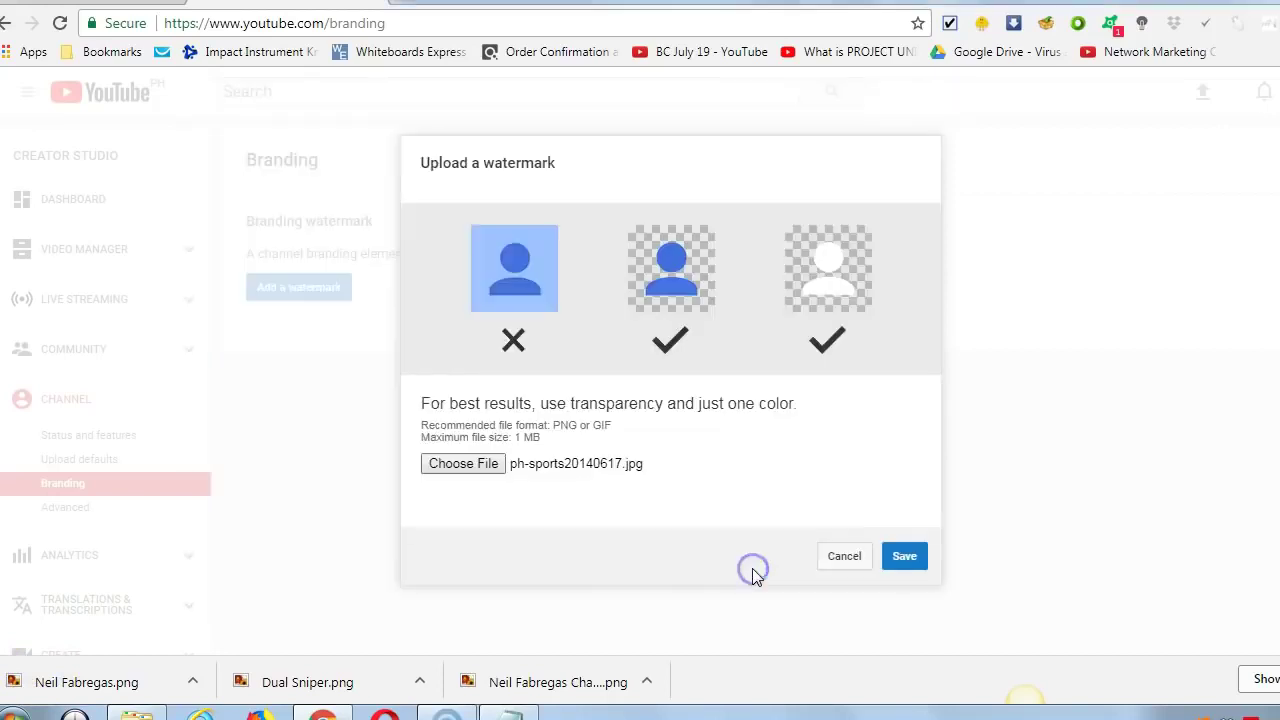
click(905, 557)
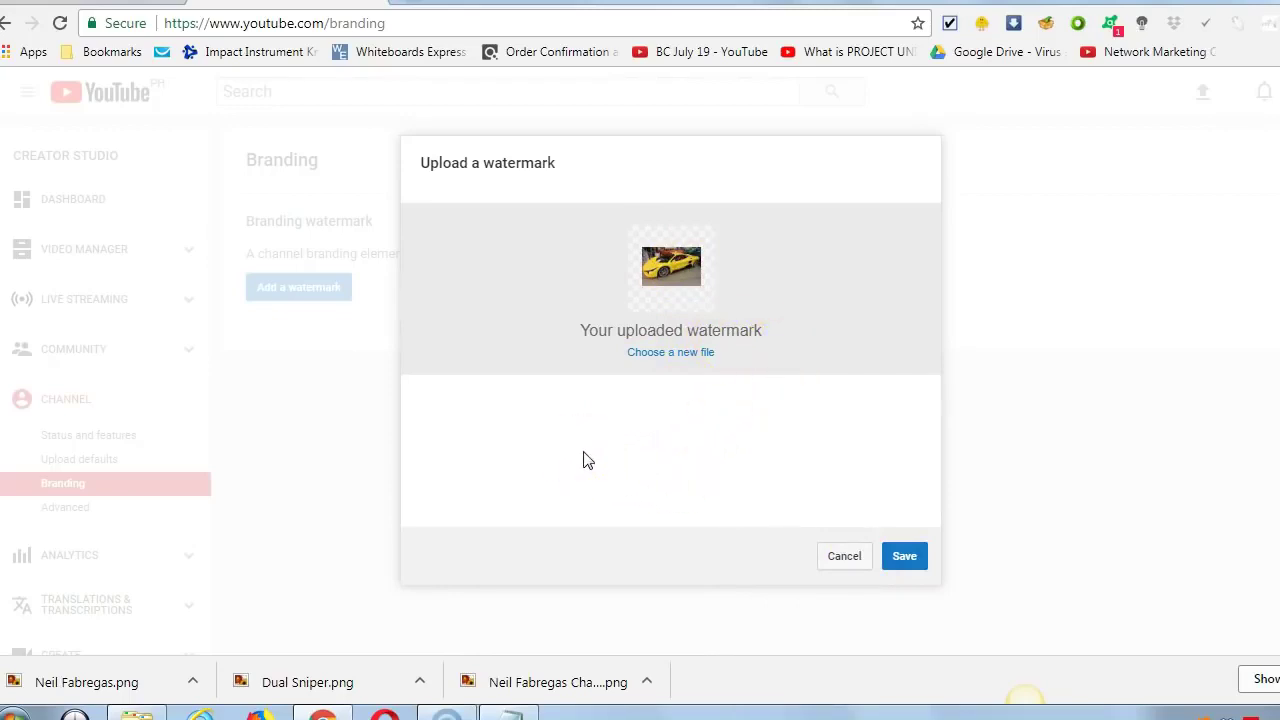
click(905, 557)
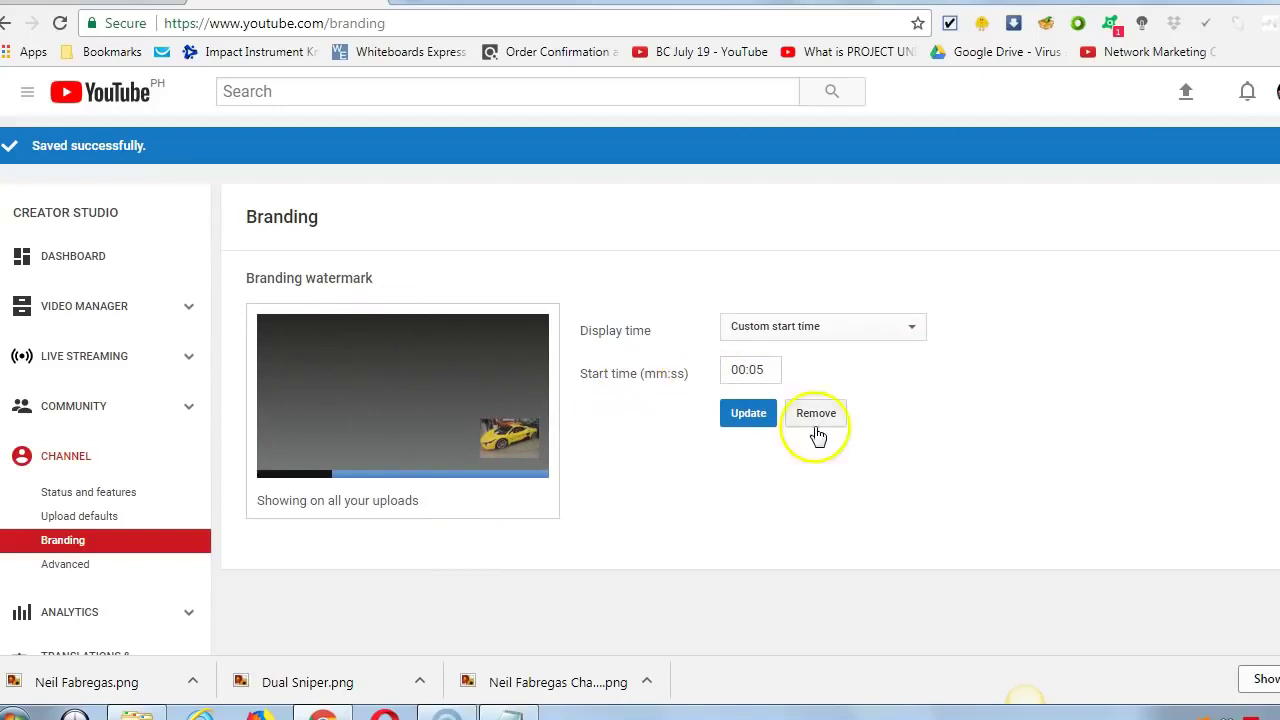
Step: Change the watermark display time to Entire video, update it, and go to Advanced settings
click(836, 331)
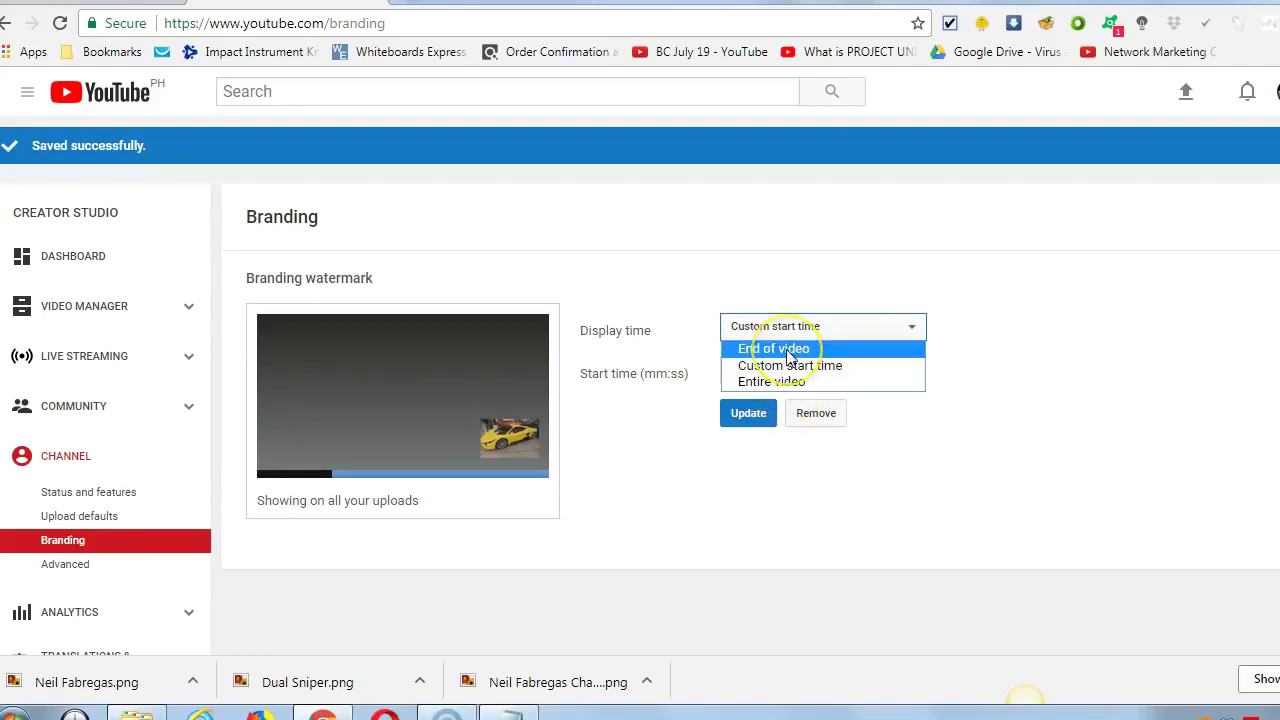
click(790, 385)
click(503, 458)
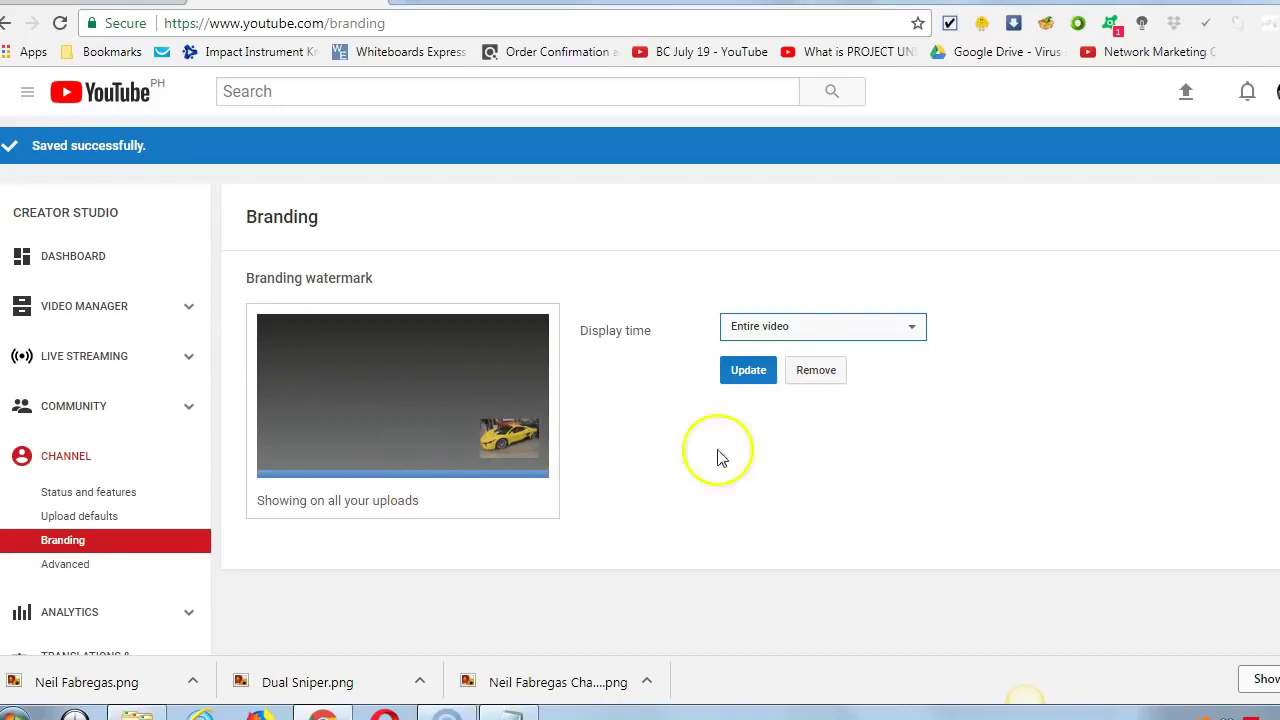
click(757, 380)
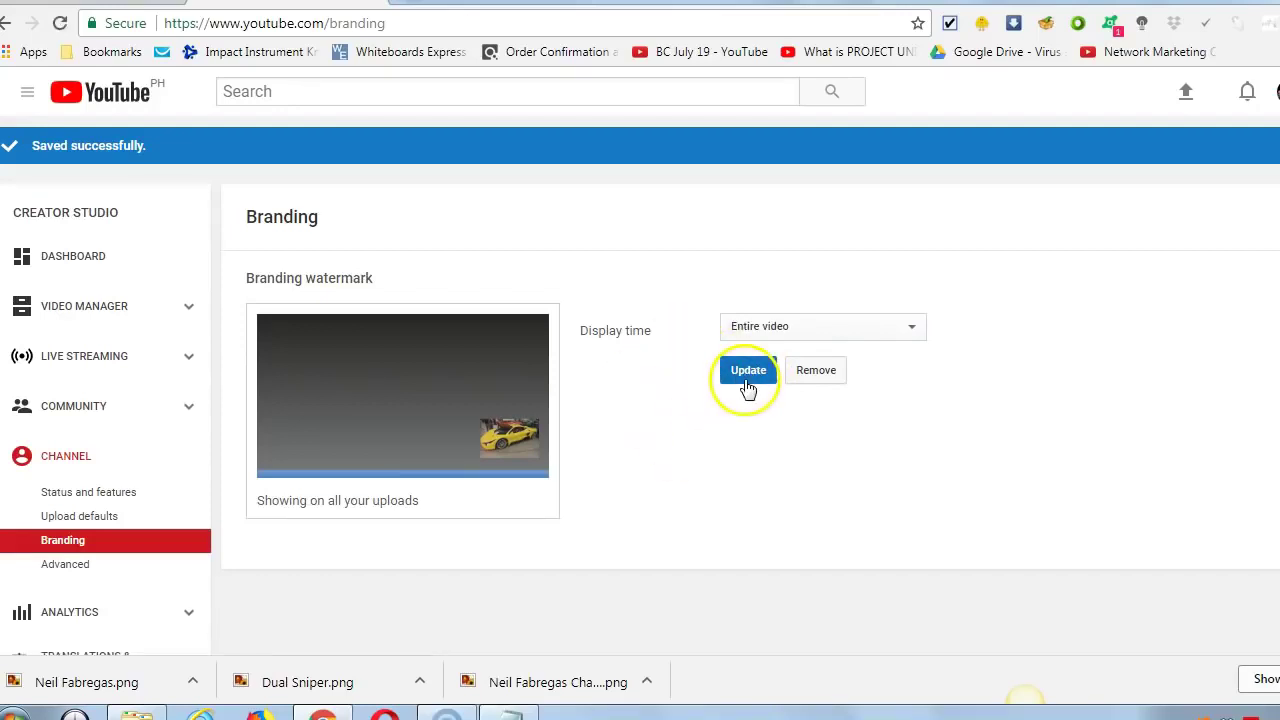
scroll(689, 451, down, 2)
scroll(689, 451, up, 2)
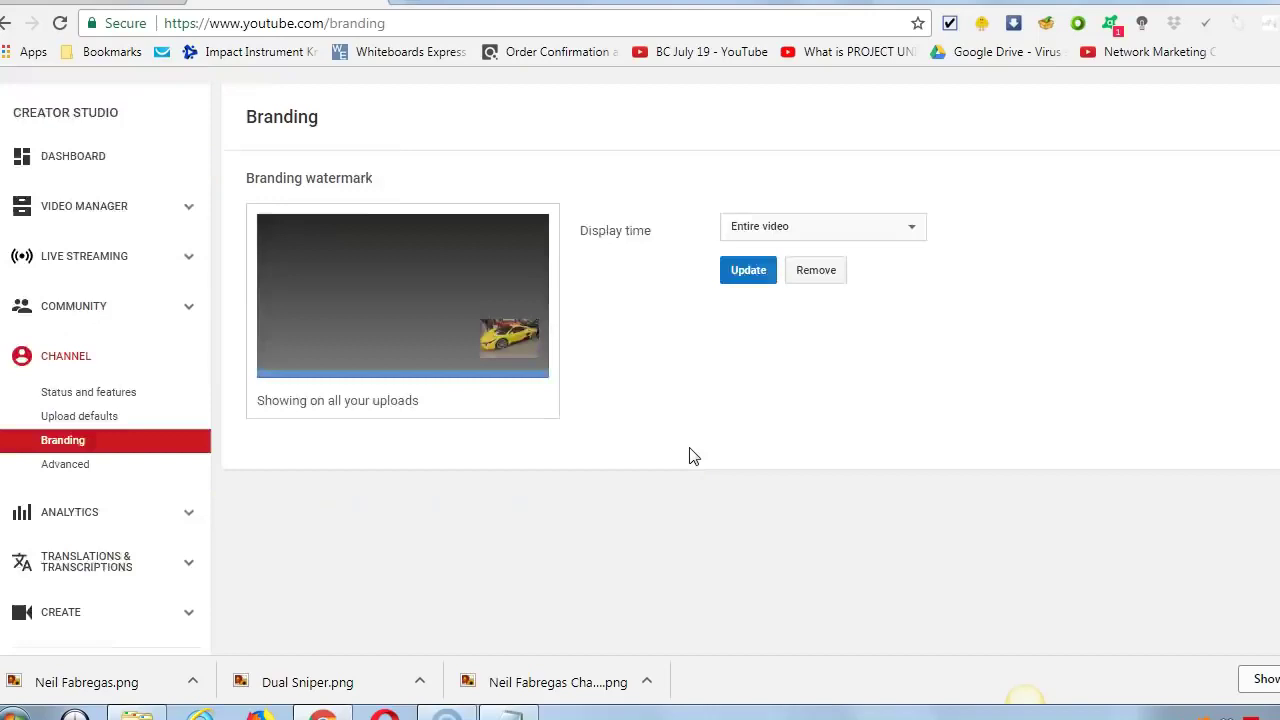
click(750, 373)
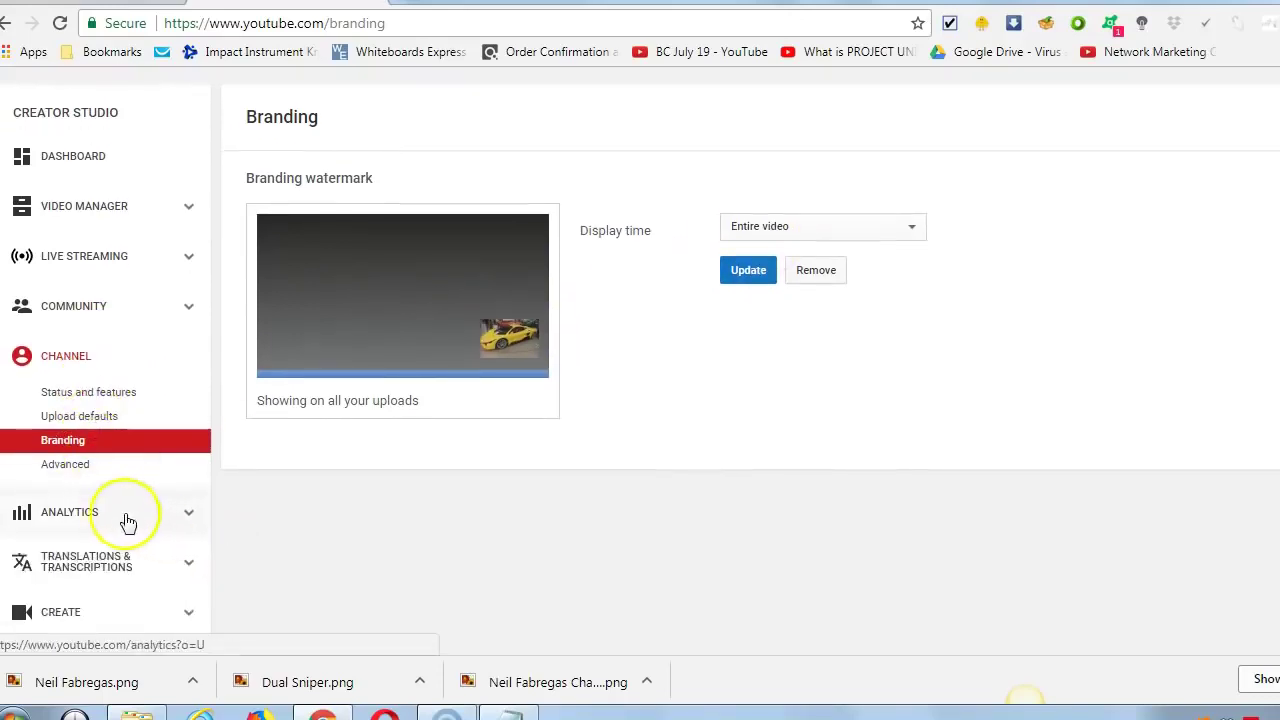
click(77, 470)
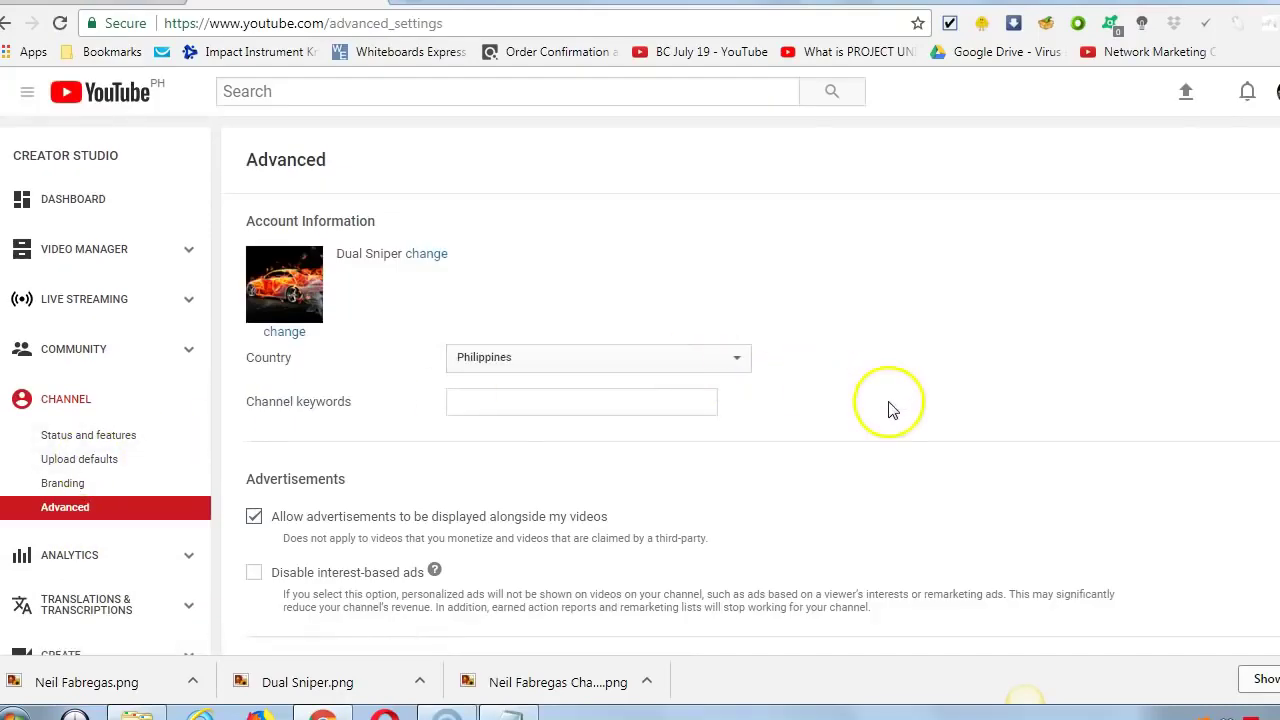
Step: Review Advanced settings (Philippines, no keywords, ads allowed), then open YouTube's main guide
click(600, 404)
scroll(846, 429, down, 2)
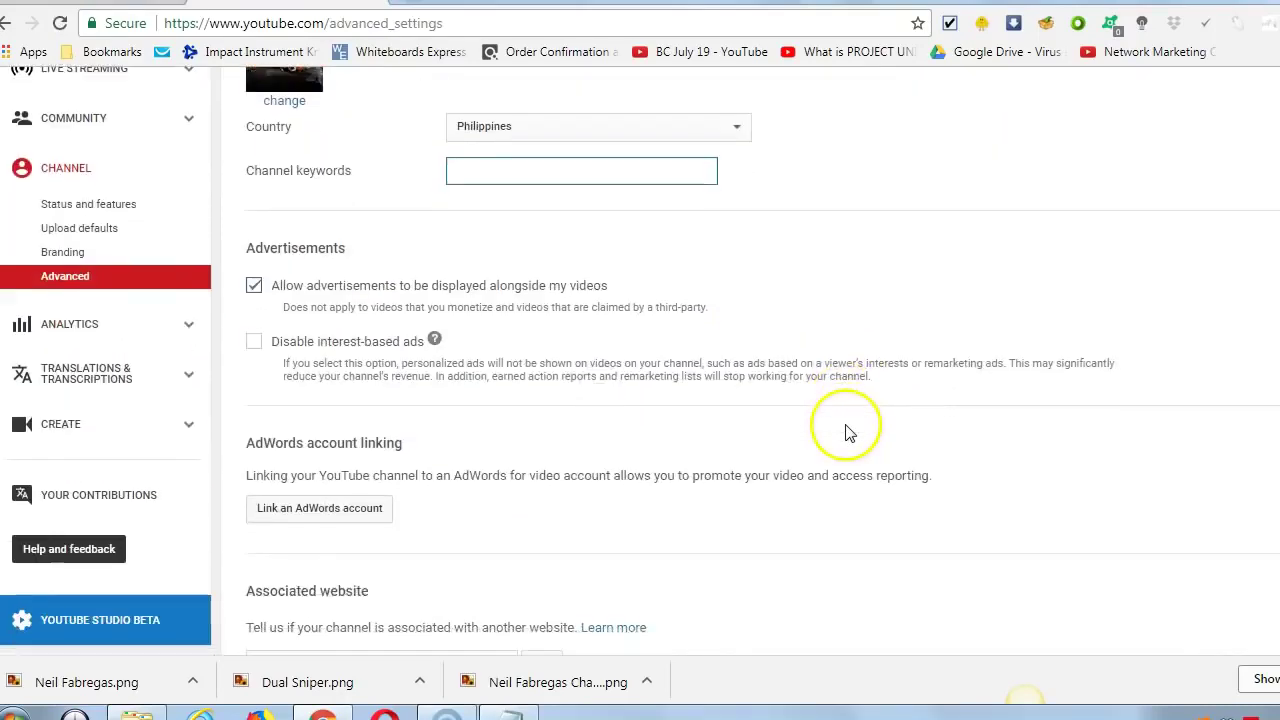
scroll(848, 430, down, 2)
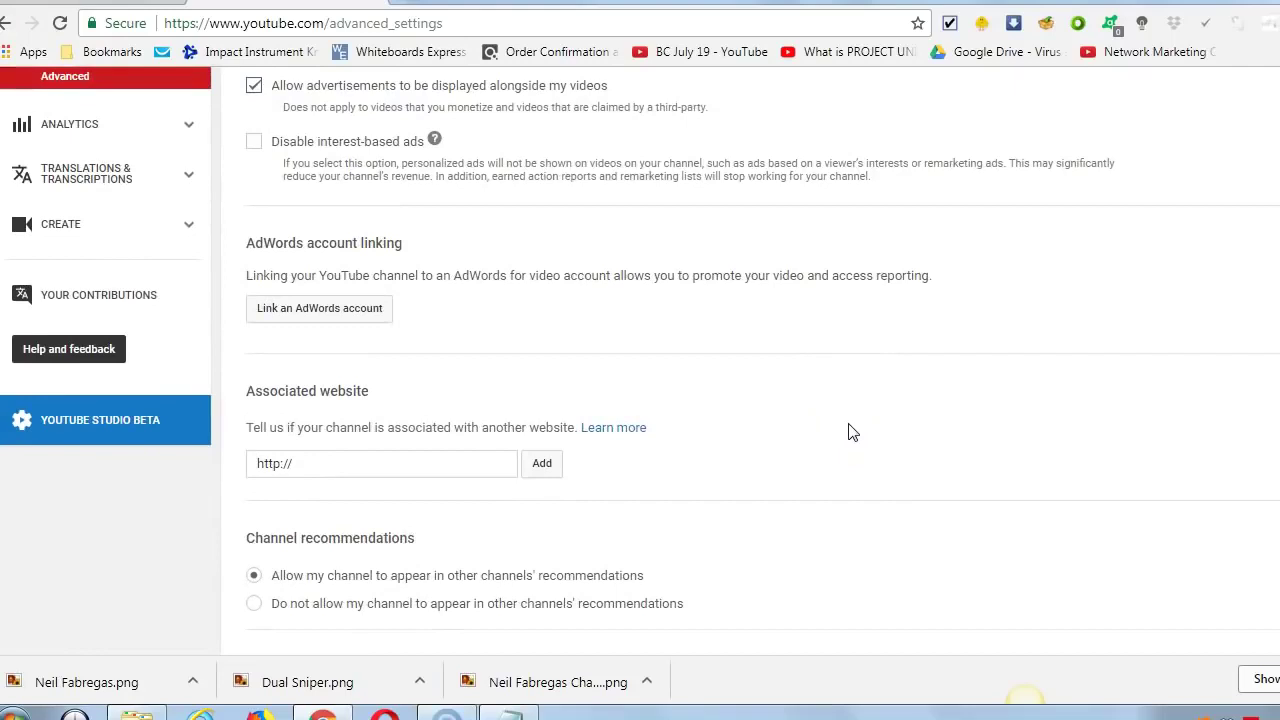
scroll(848, 432, down, 2)
scroll(848, 432, up, 6)
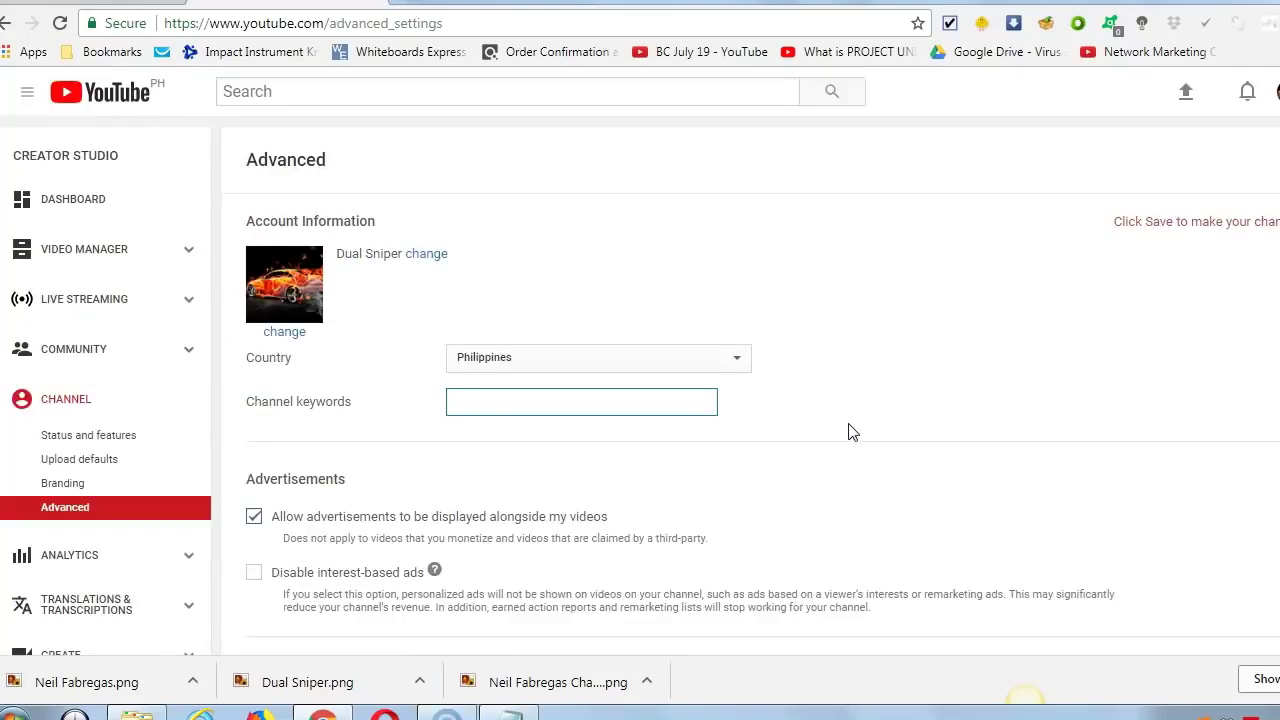
scroll(126, 514, down, 2)
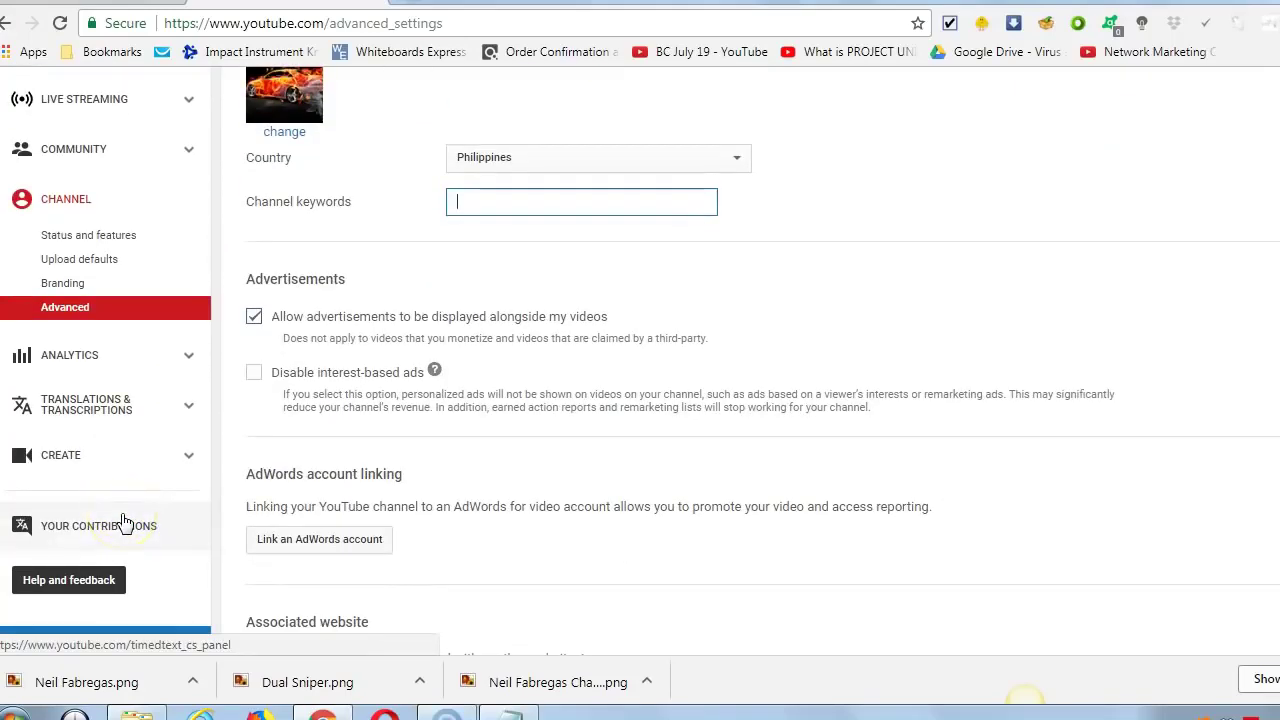
scroll(66, 466, down, 2)
scroll(69, 462, up, 5)
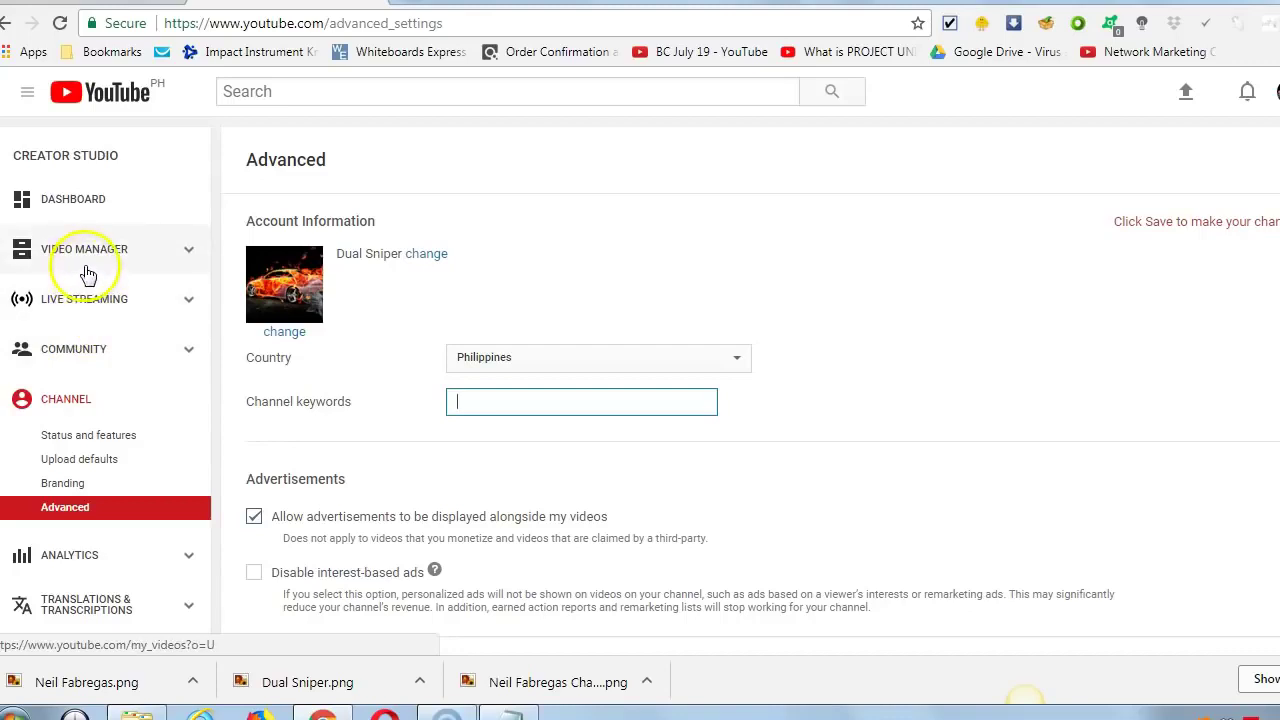
click(27, 91)
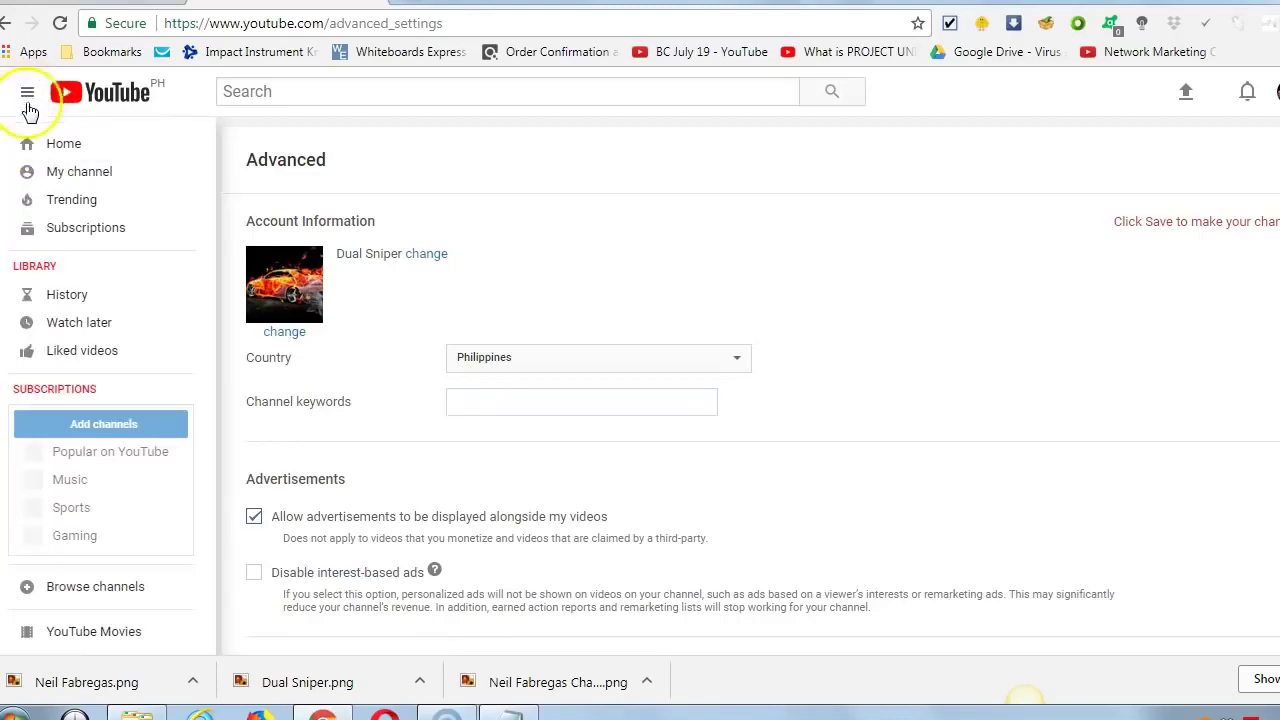
Step: Open the Dual Sniper channel page, glance at the Gmail tab, and scroll the empty channel
click(76, 177)
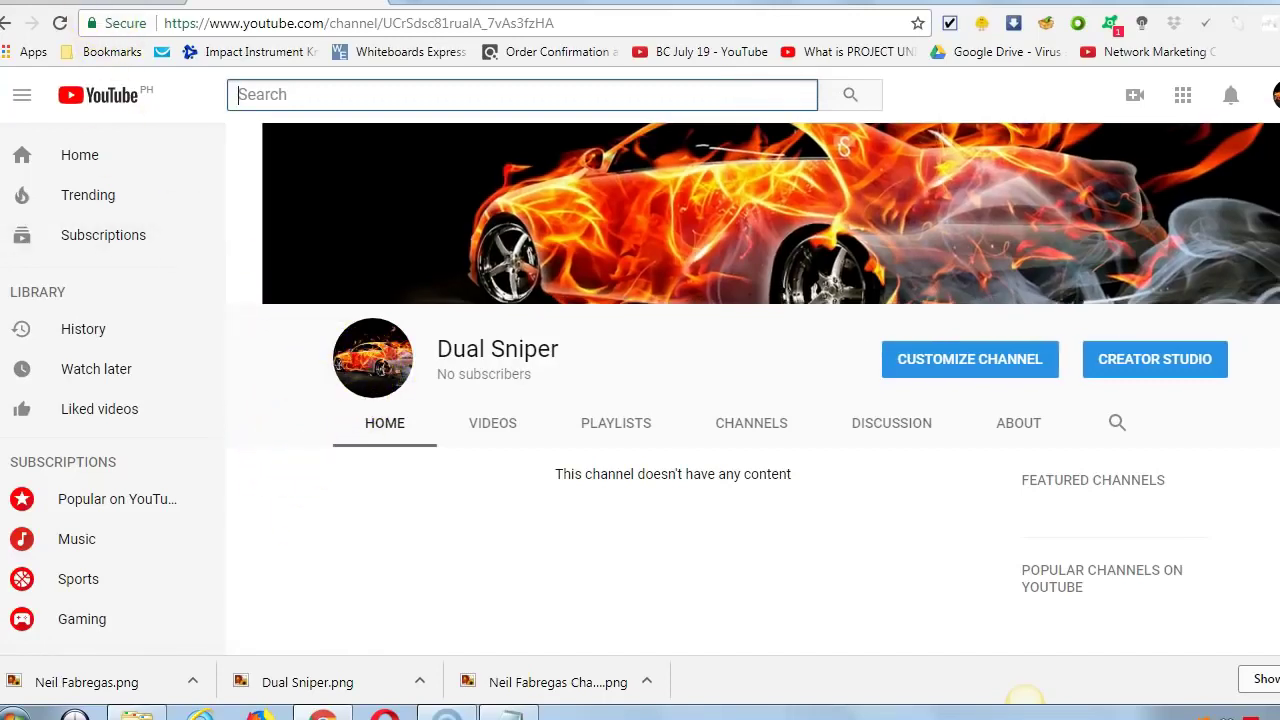
key(ctrl+Tab)
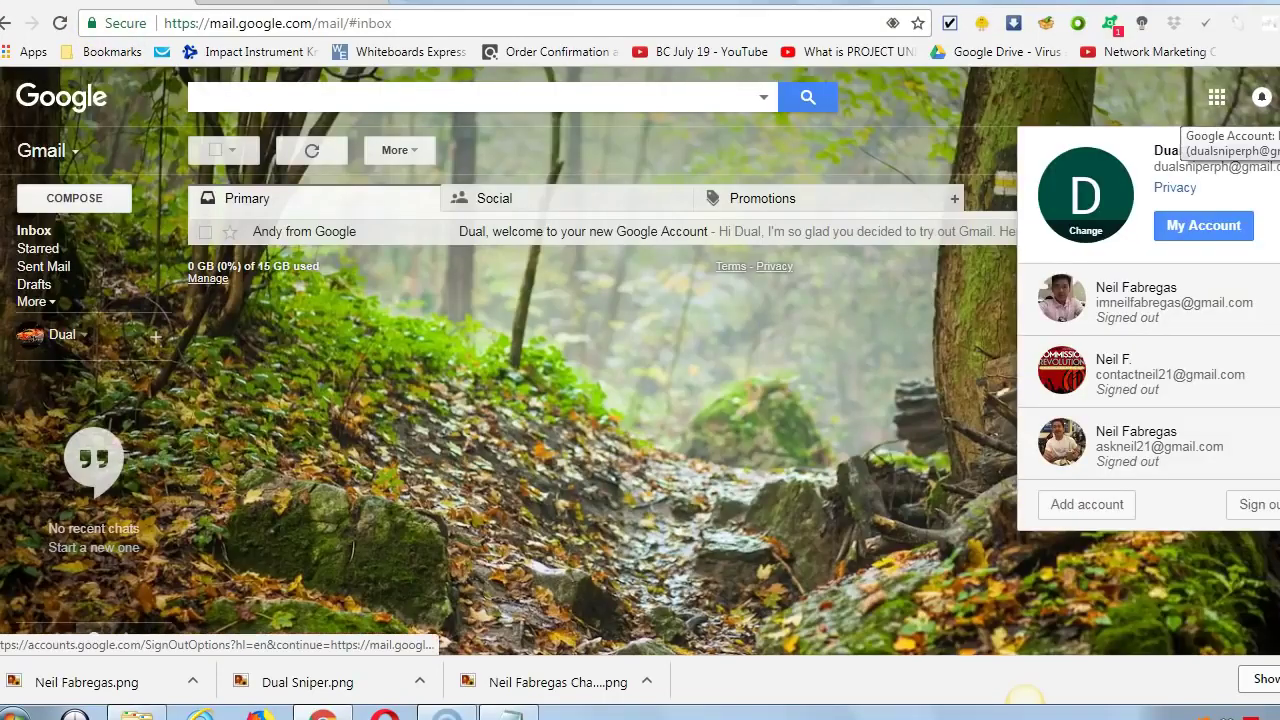
click(1261, 96)
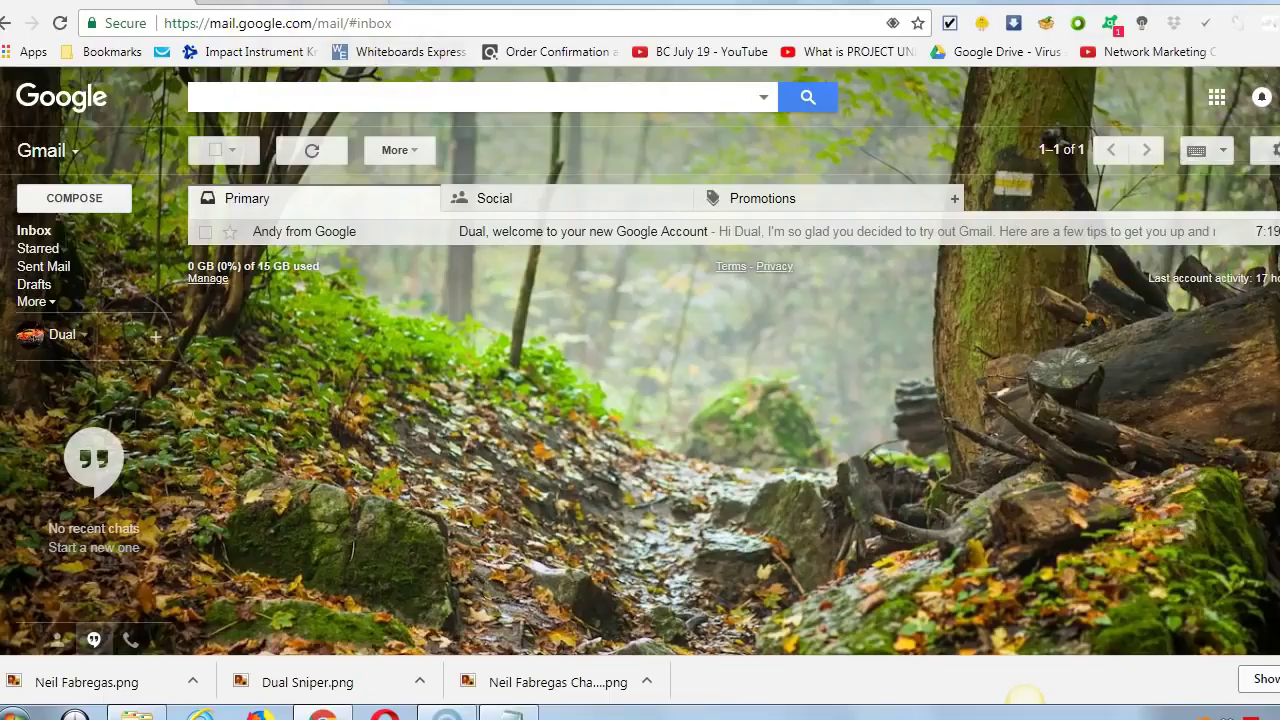
key(ctrl+Tab)
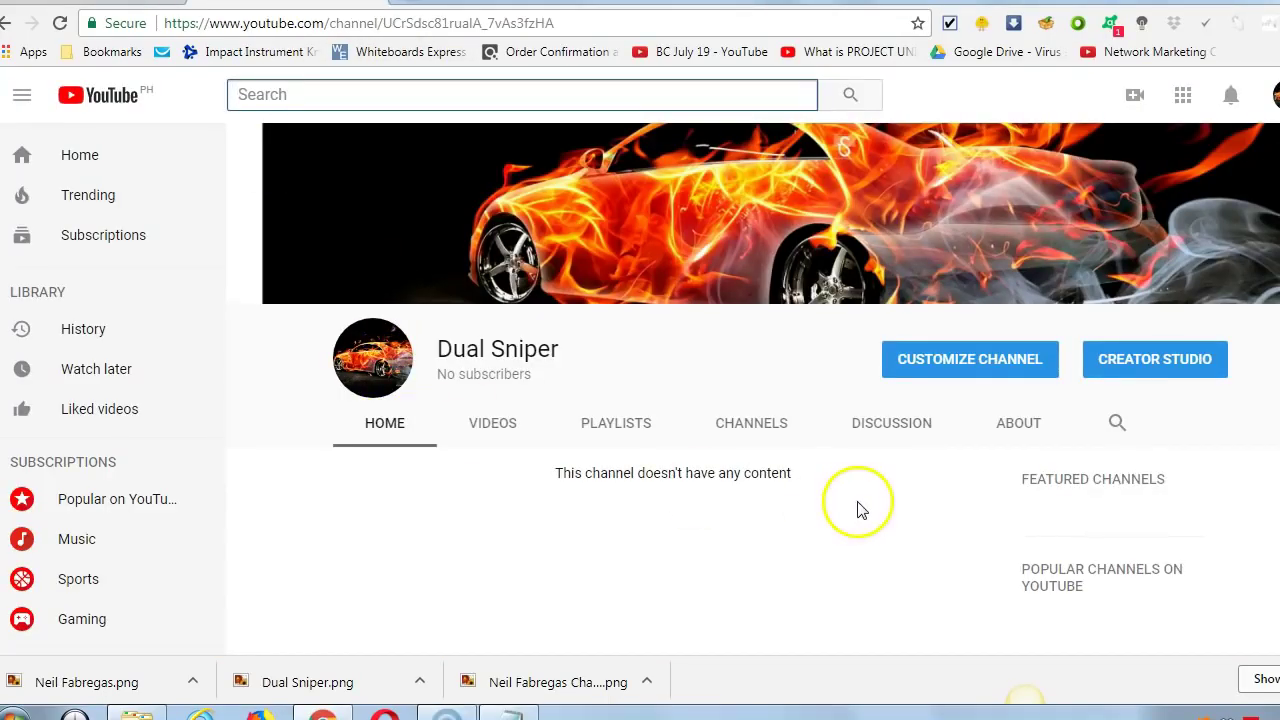
scroll(860, 510, down, 2)
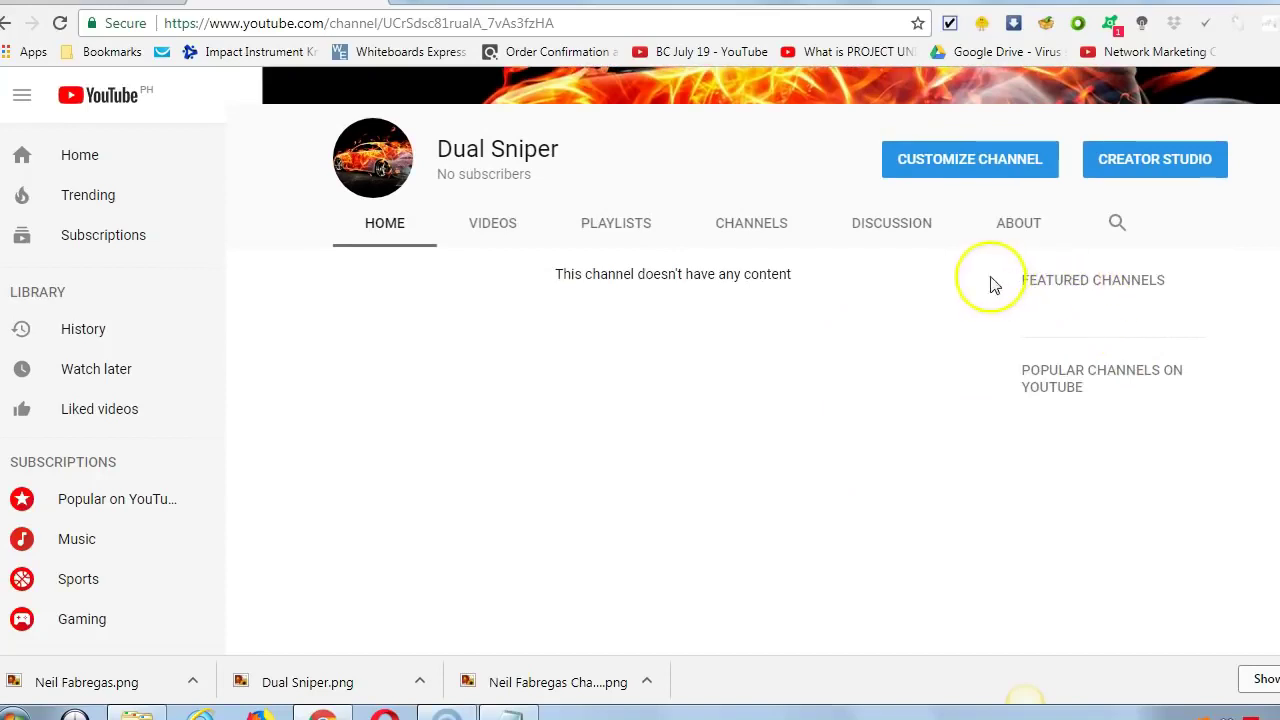
scroll(993, 285, up, 1)
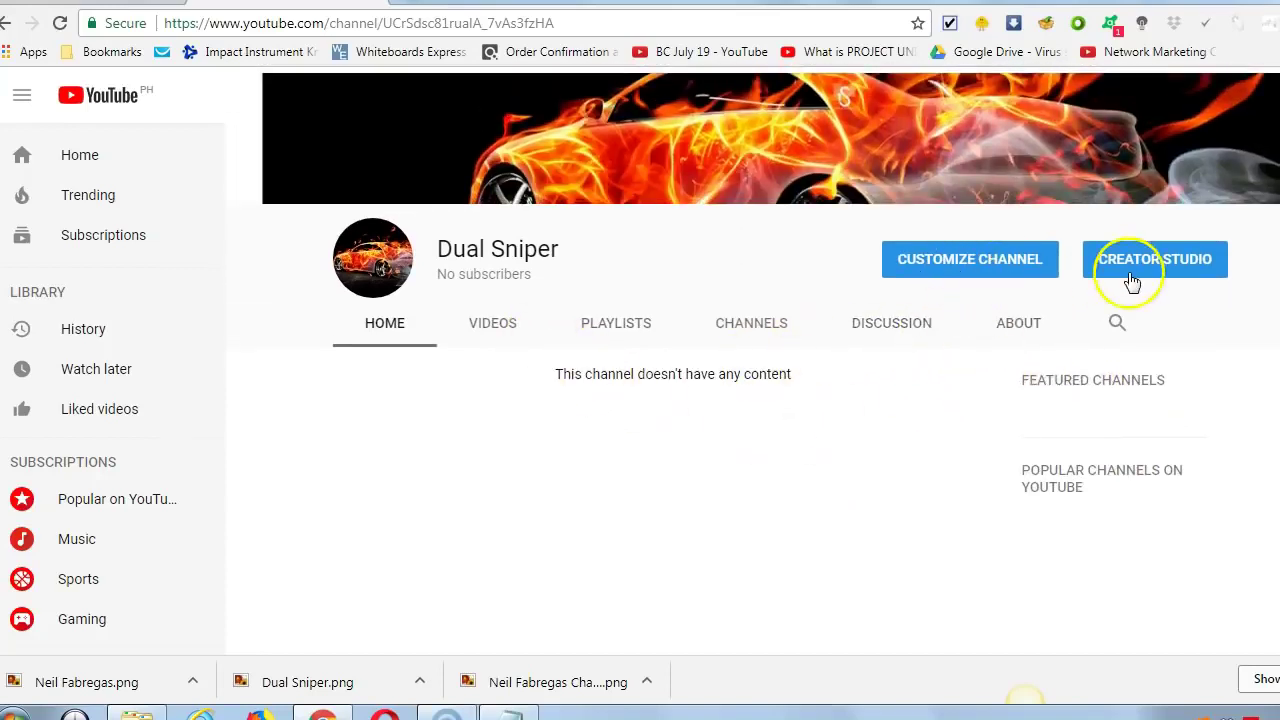
scroll(990, 350, up, 1)
scroll(490, 510, down, 1)
scroll(305, 525, up, 1)
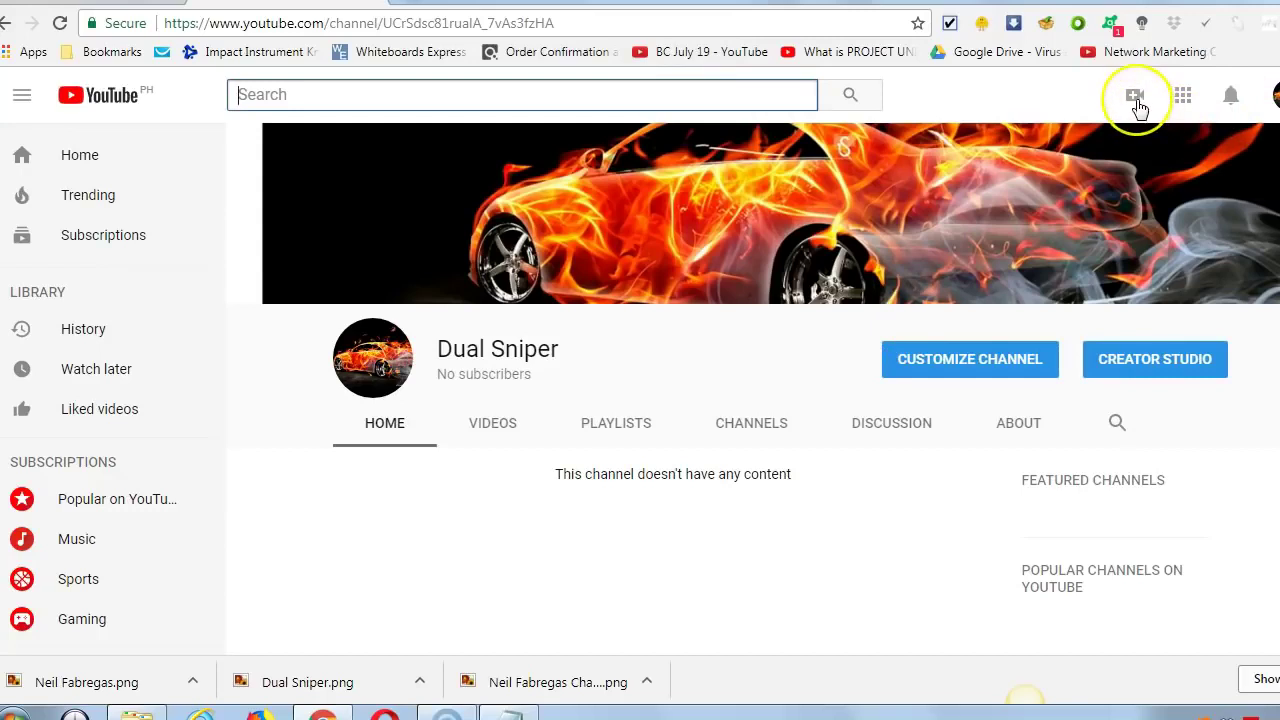
Step: Open YouTube's video upload page from the camera-plus upload menu
click(1136, 100)
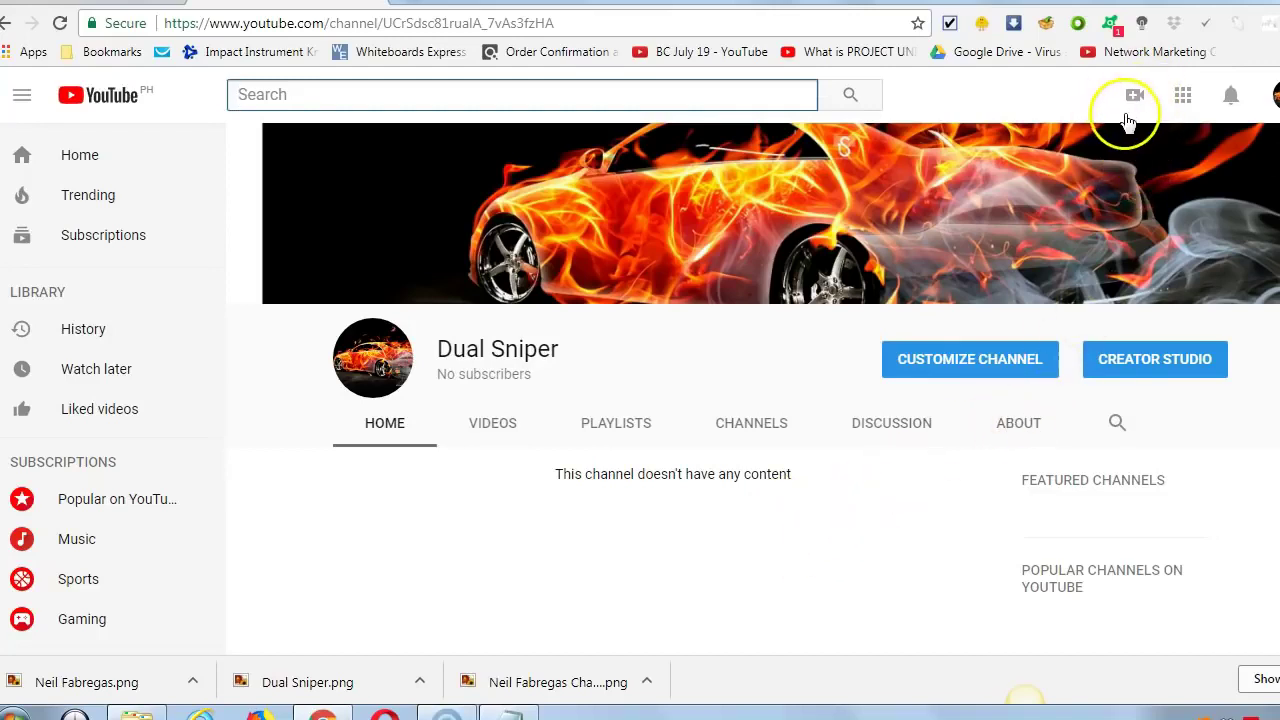
click(1134, 98)
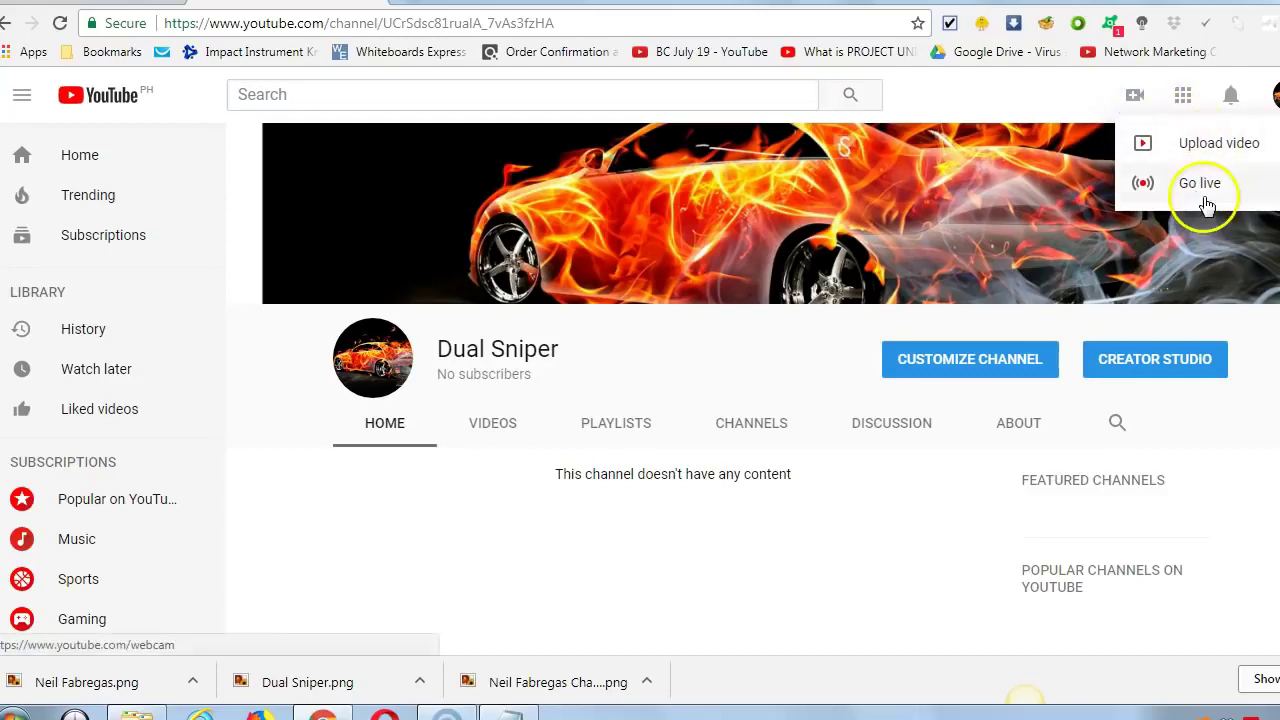
click(1205, 150)
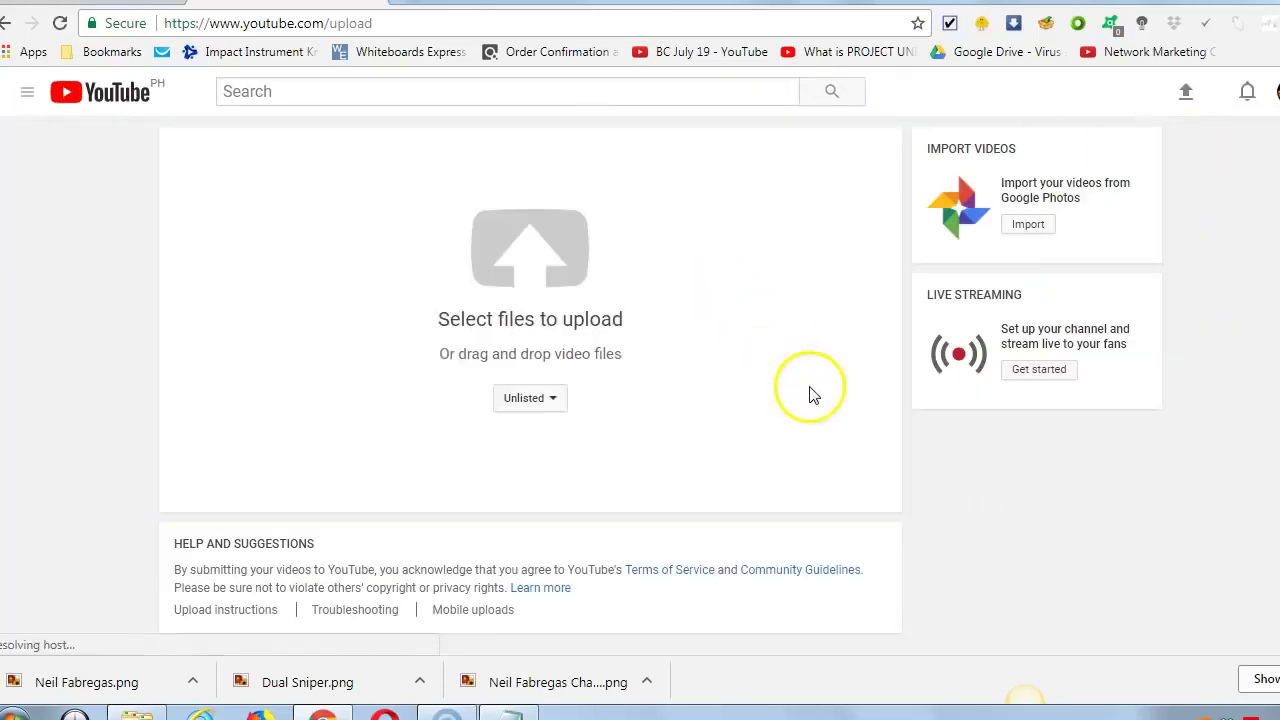
Step: Upload '1. PB Module 1' from Videos > Profit Builder Training
click(519, 265)
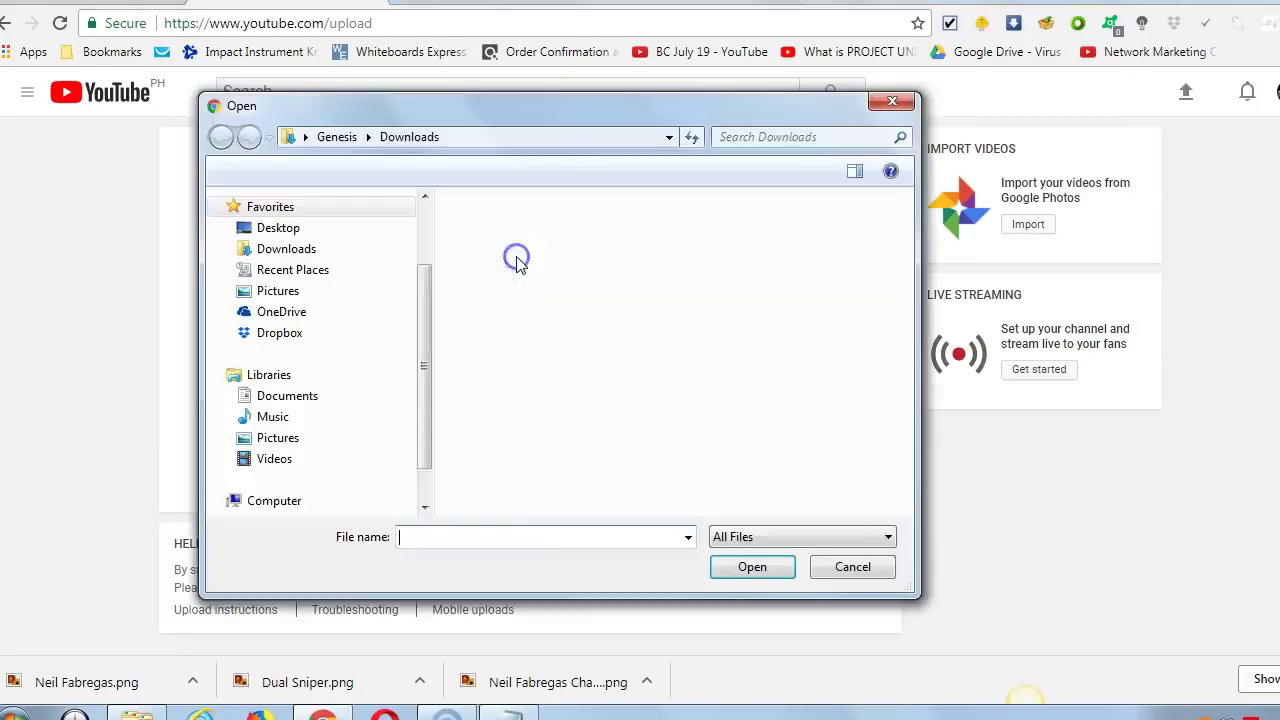
click(280, 462)
drag(910, 320, 894, 397)
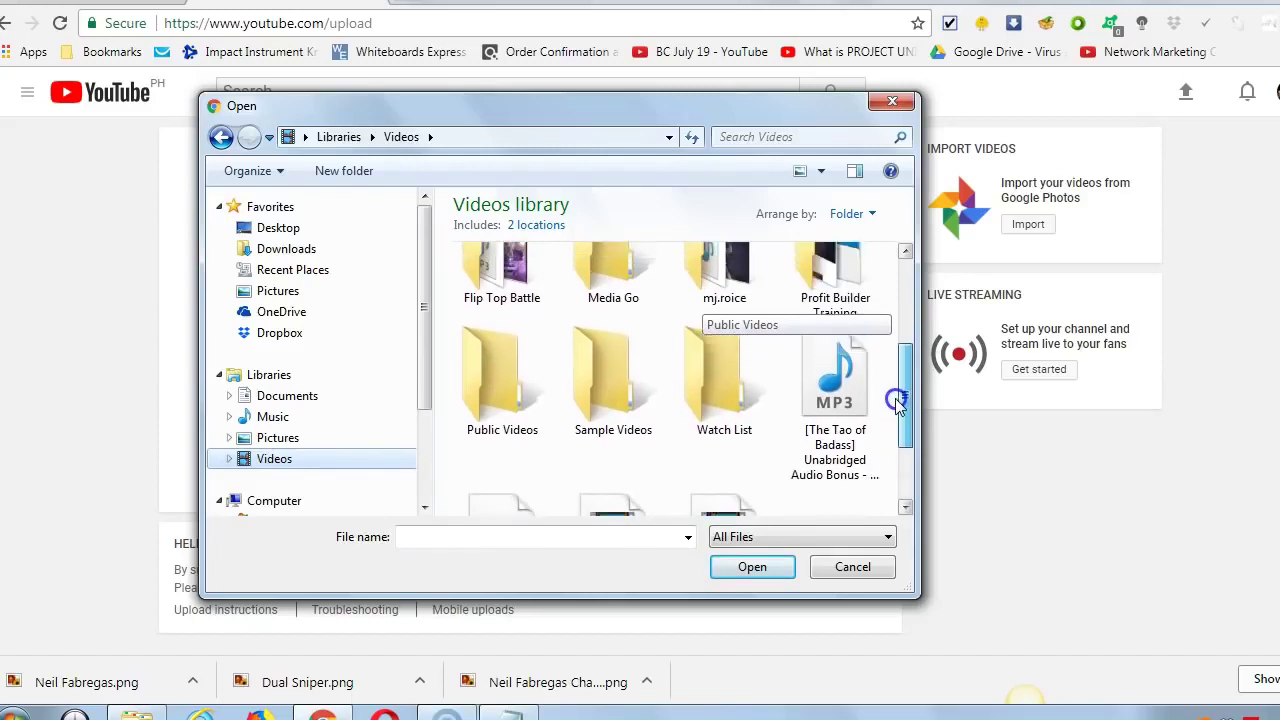
double_click(832, 303)
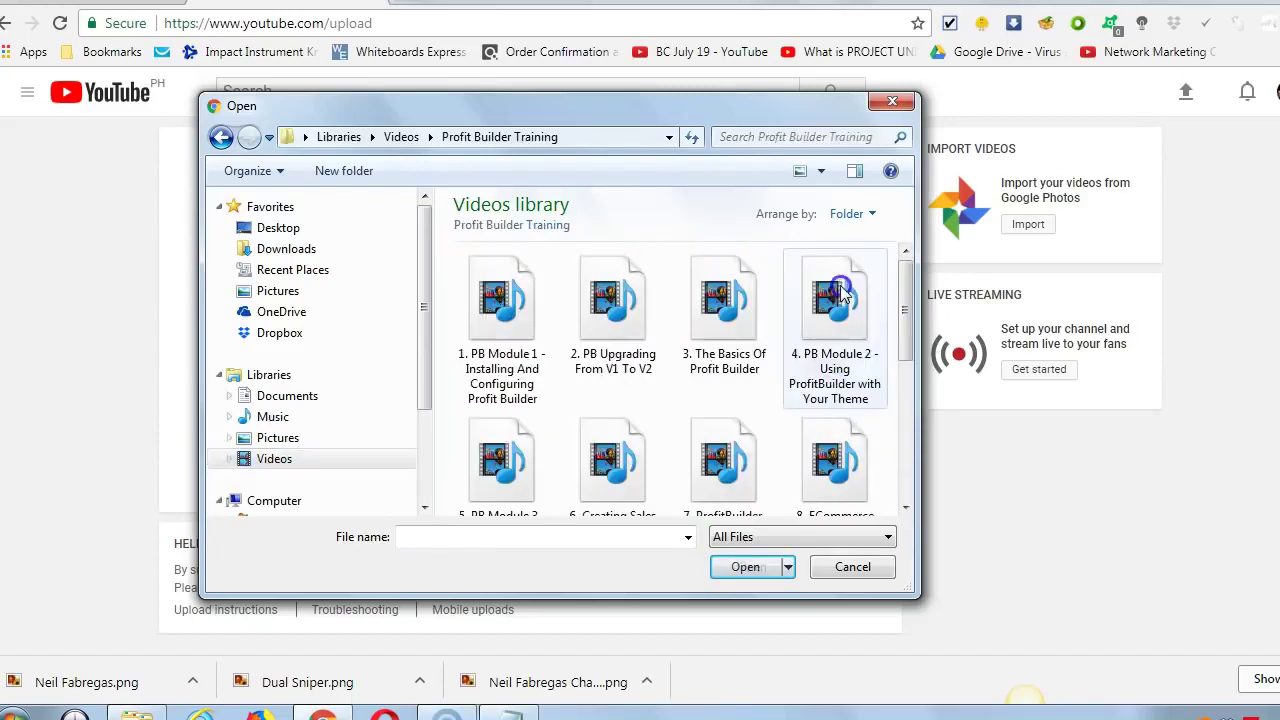
click(513, 323)
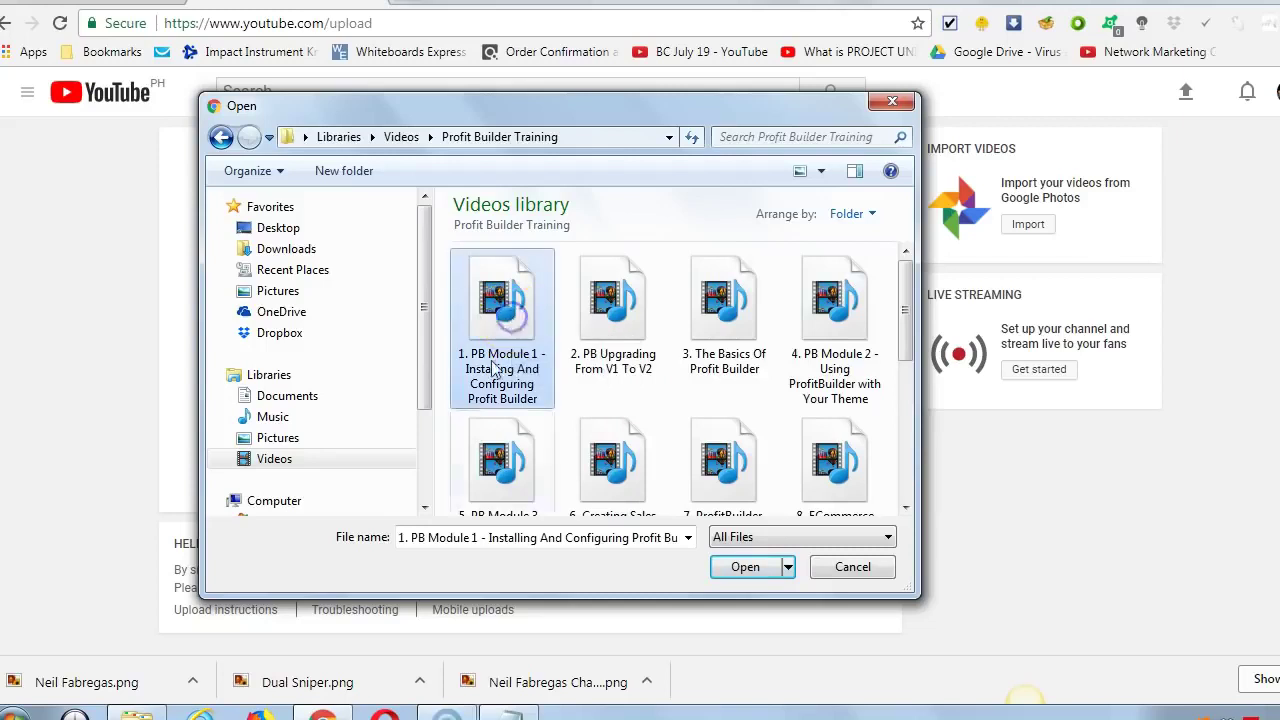
click(745, 568)
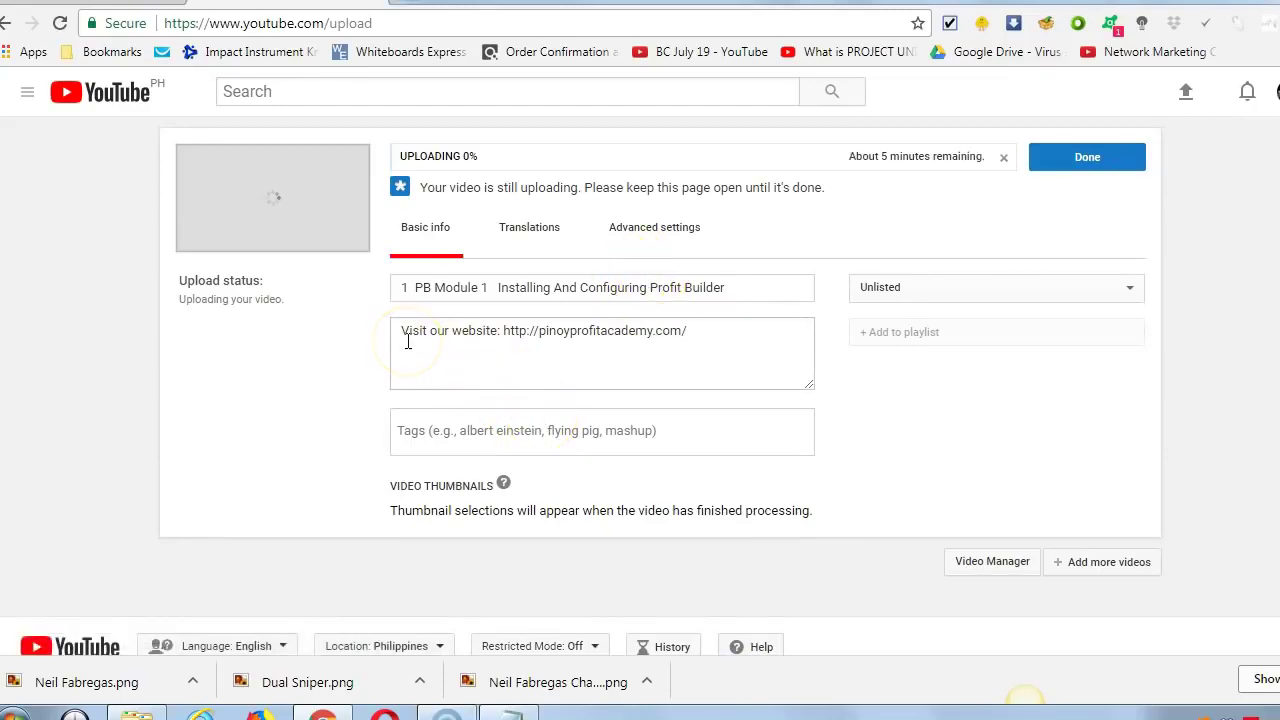
Step: Add a description line 'Add me on FB: (' below the website line
drag(396, 328, 721, 331)
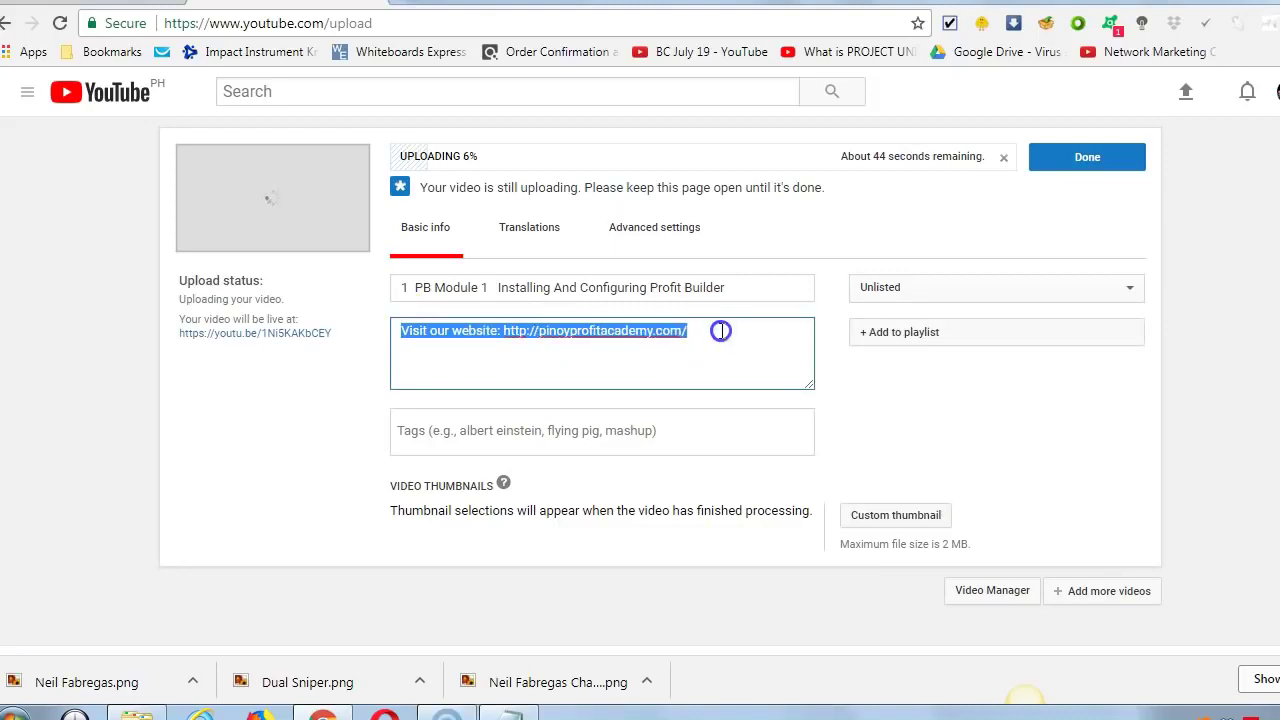
click(743, 338)
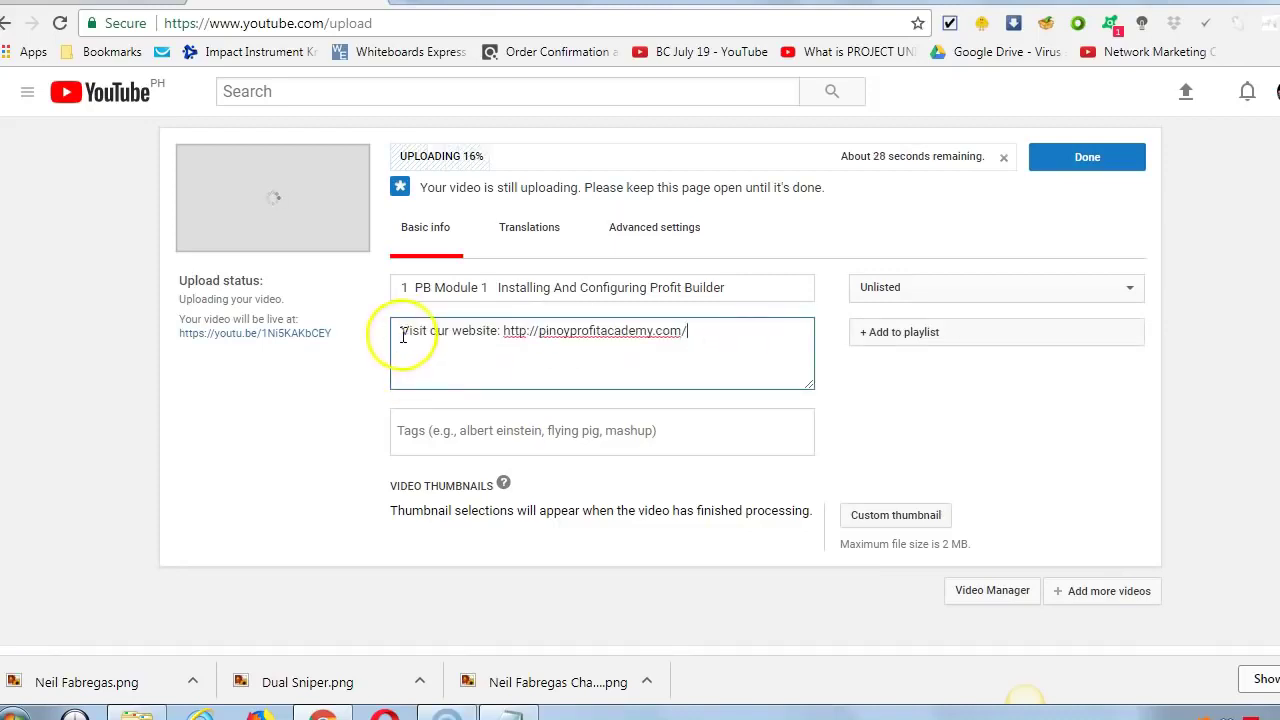
drag(405, 334, 632, 335)
click(721, 338)
click(428, 356)
drag(406, 338, 522, 343)
click(704, 338)
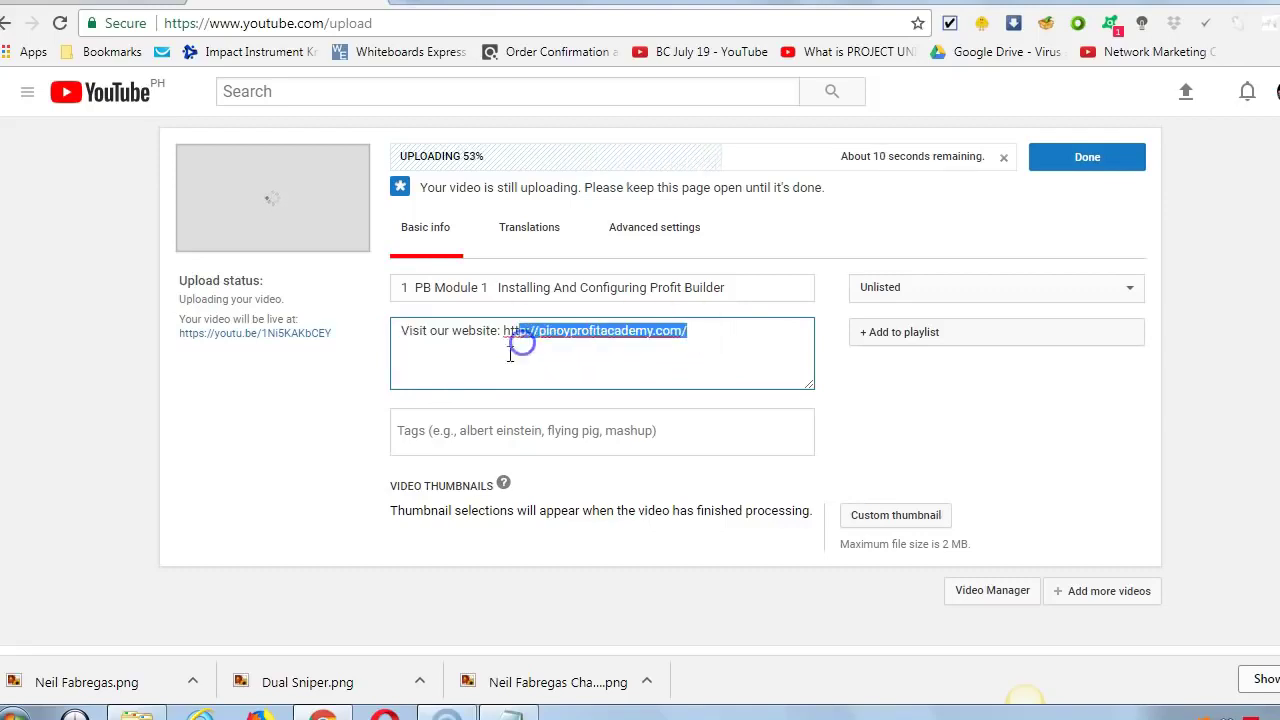
click(451, 356)
click(724, 335)
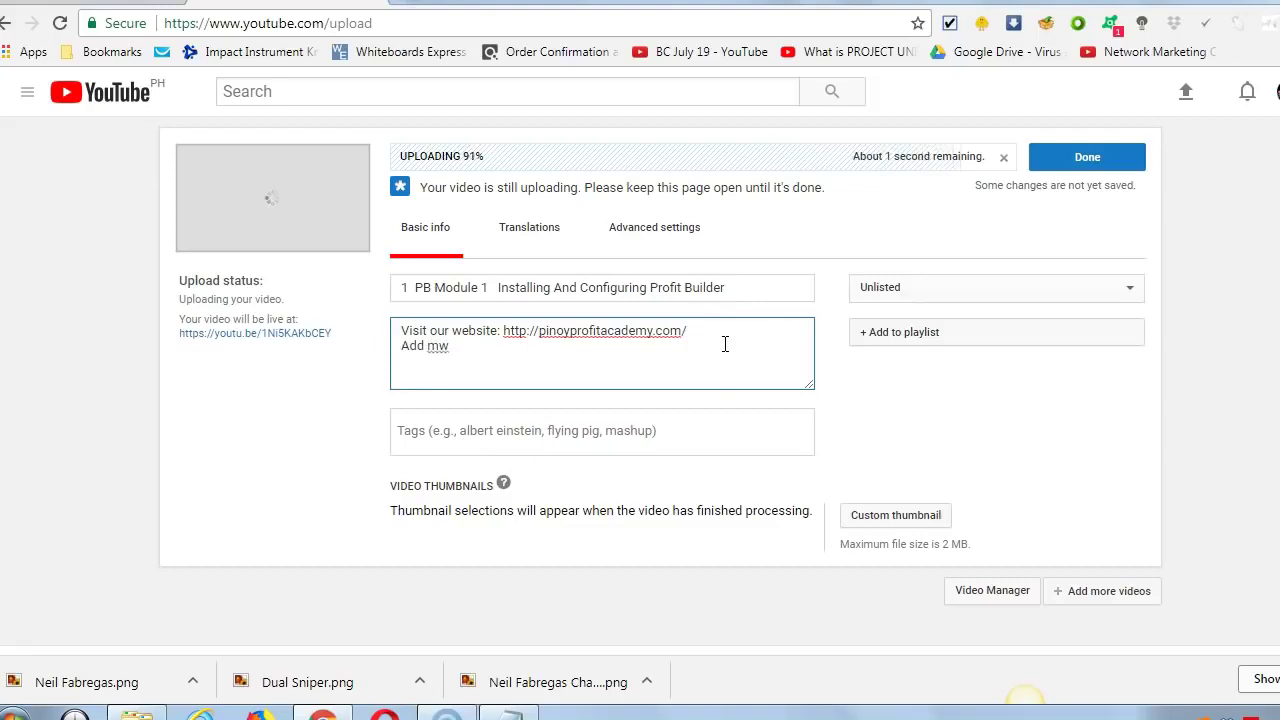
text(Add me on FB:)
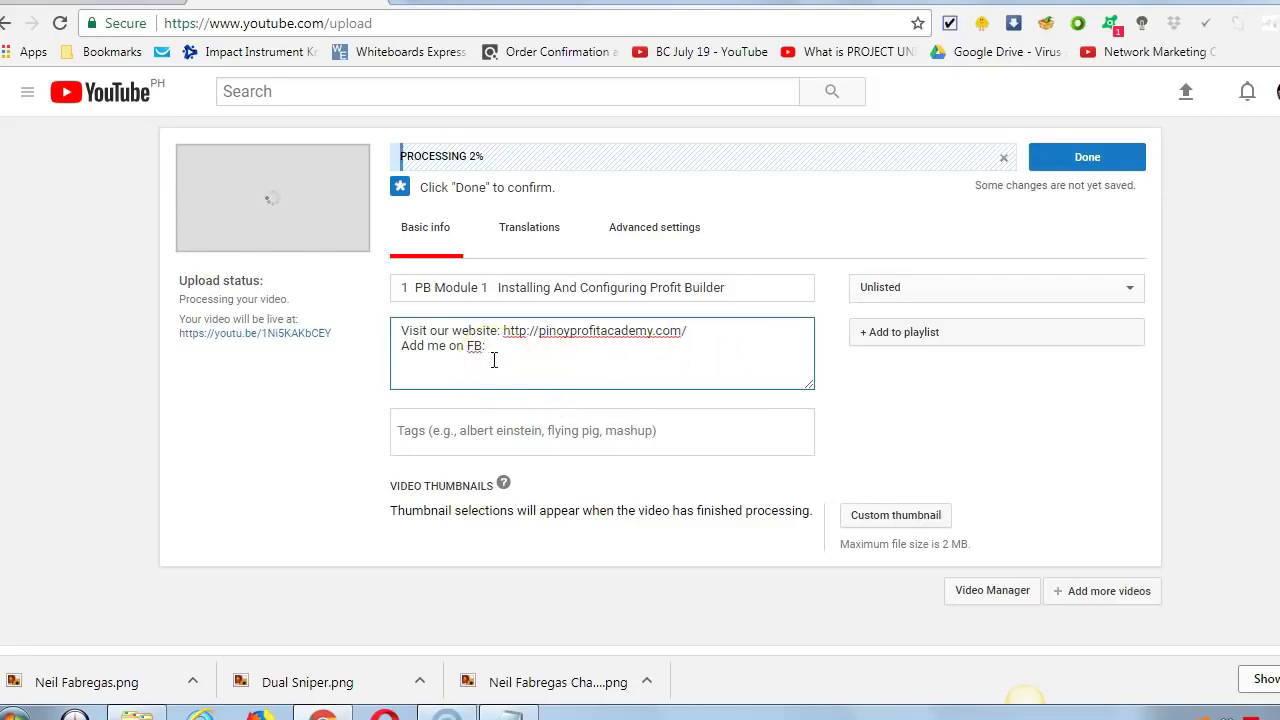
text(()
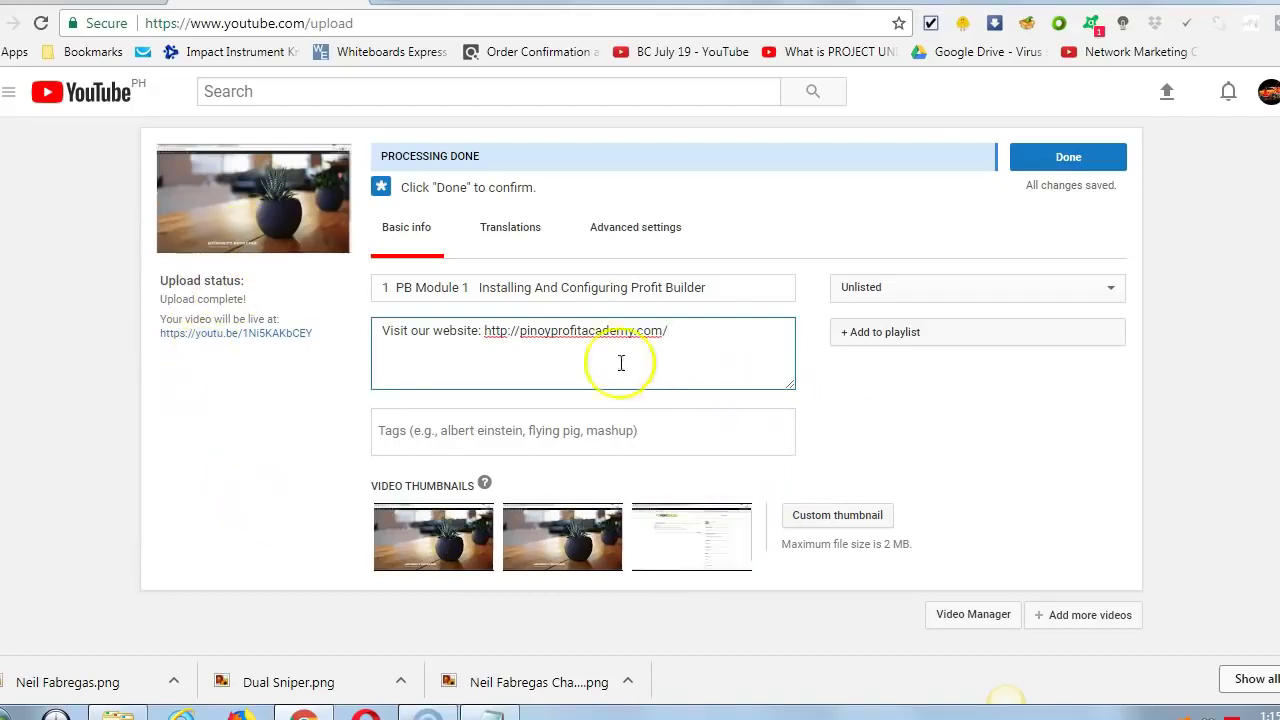
Step: Correct the title to '1. PB Module 1 - Installing And Configuring Profit Builder'
drag(377, 287, 773, 314)
click(735, 292)
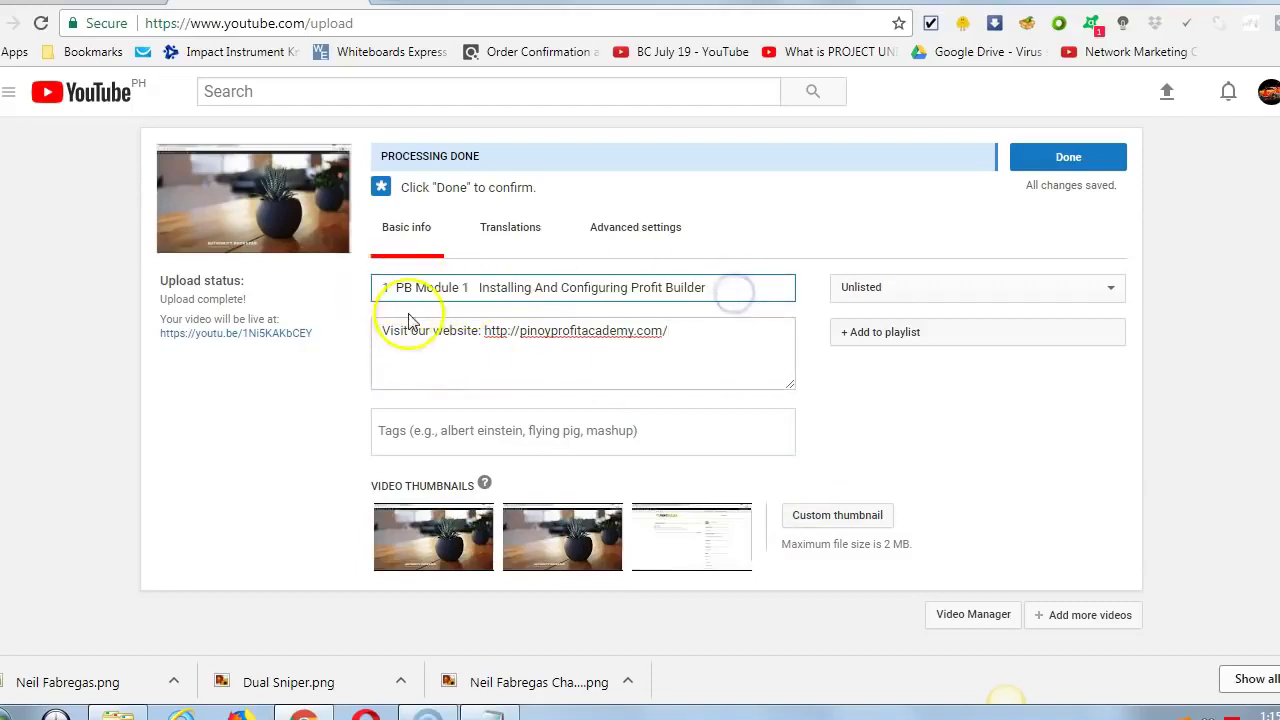
click(387, 289)
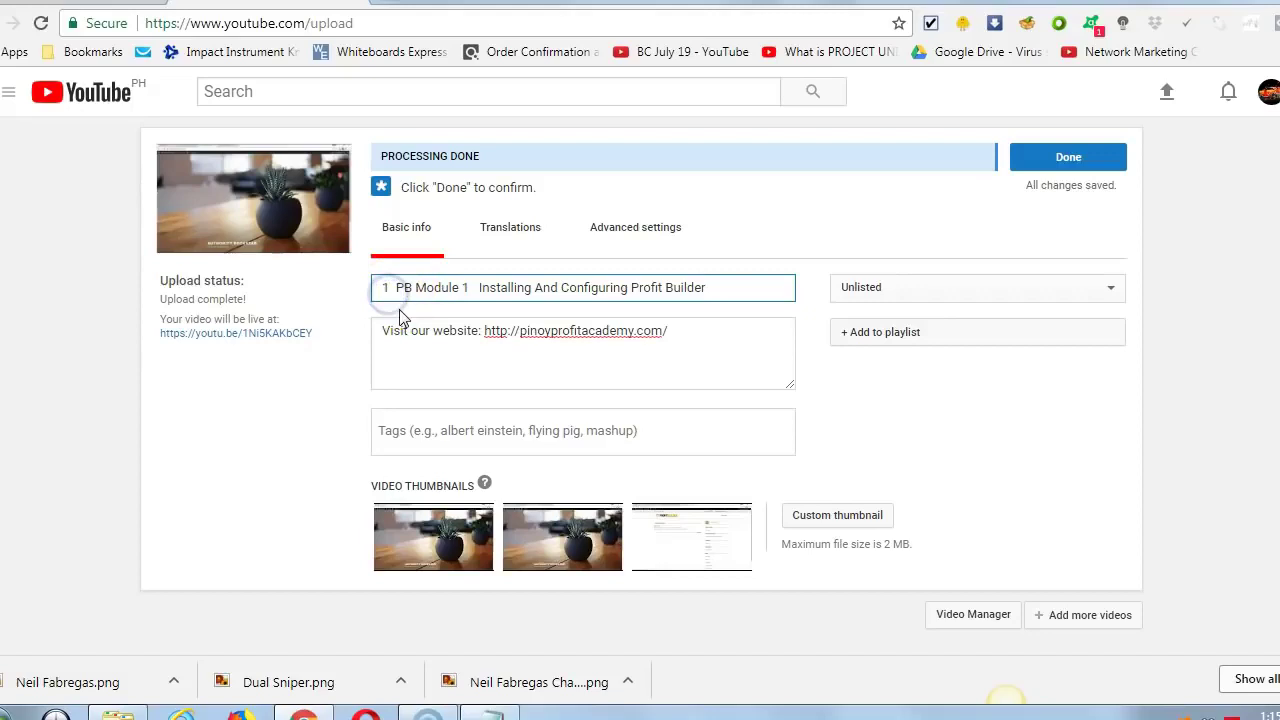
text(.)
key(BackSpace)
click(409, 321)
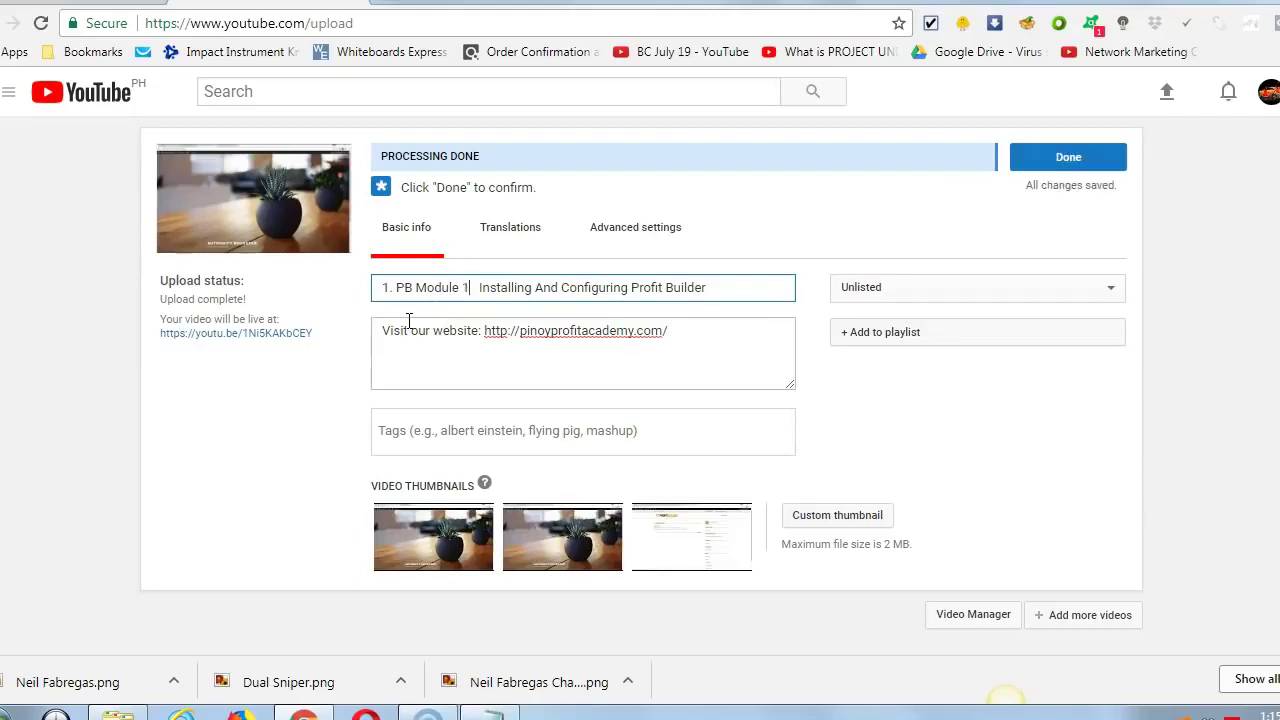
text(-)
key(BackSpace)
key(BackSpace)
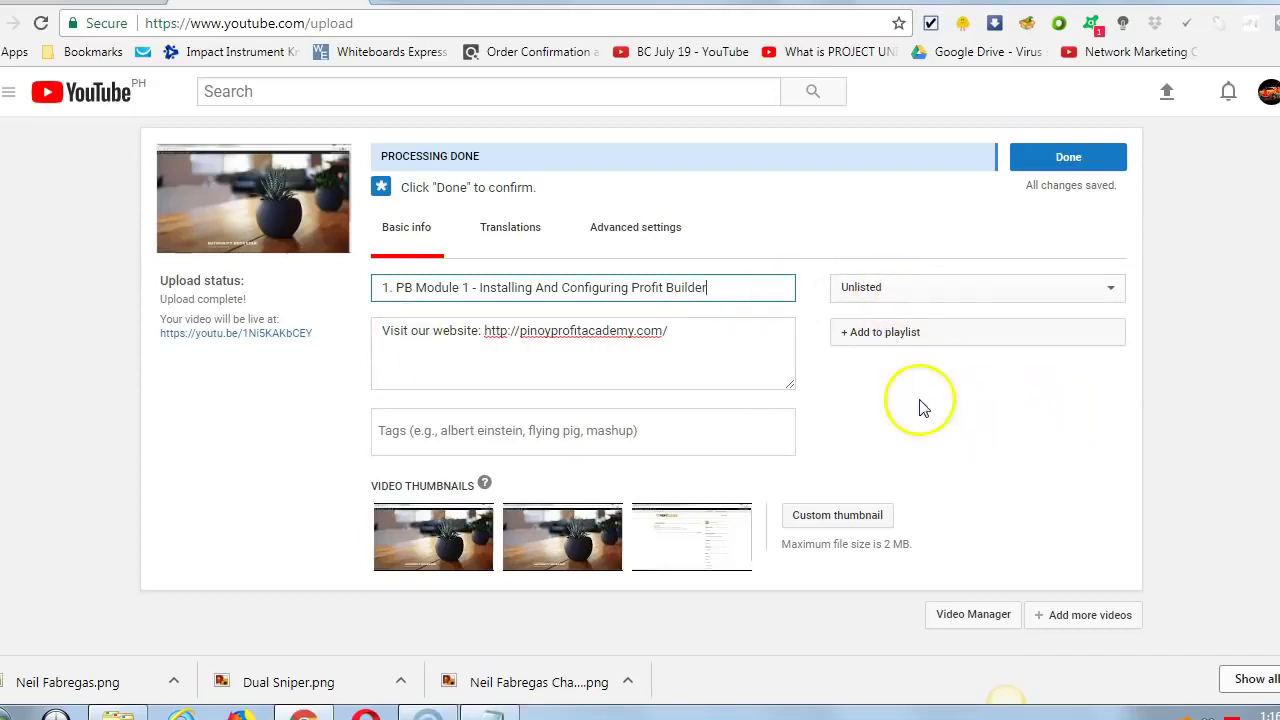
click(892, 334)
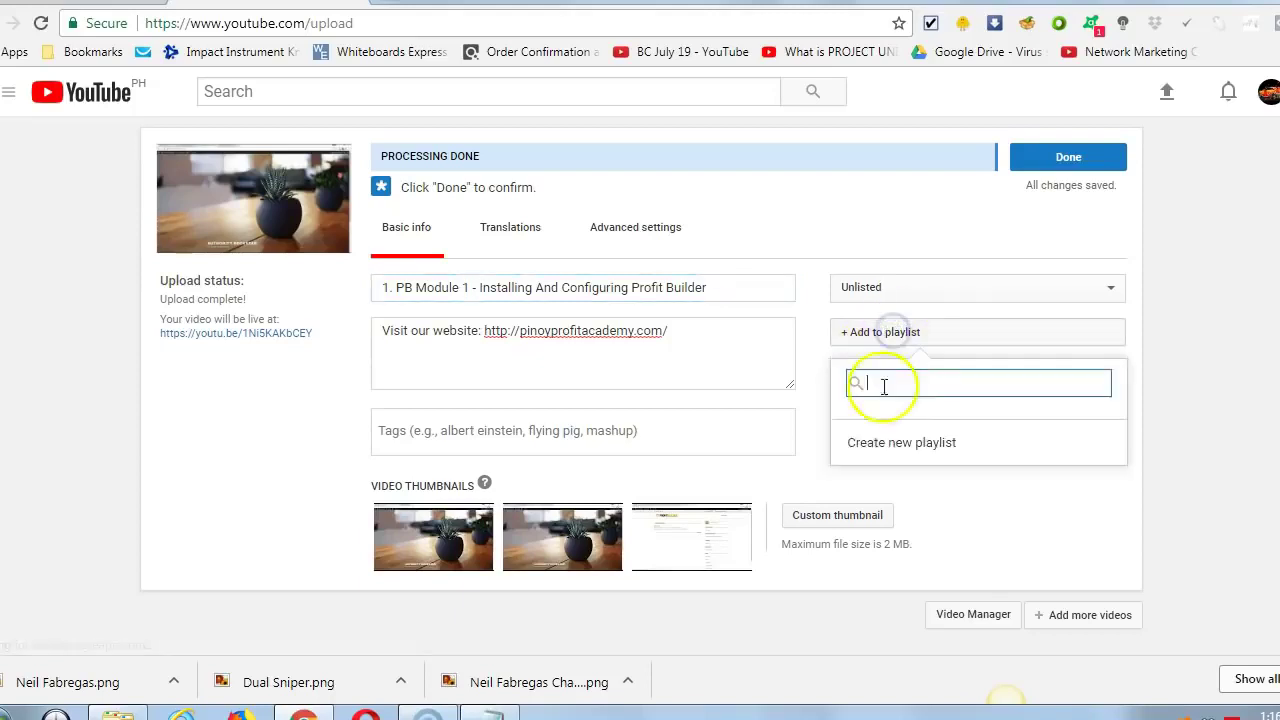
Step: Close the playlist list without adding, then set the first suggested frame as thumbnail
click(1201, 312)
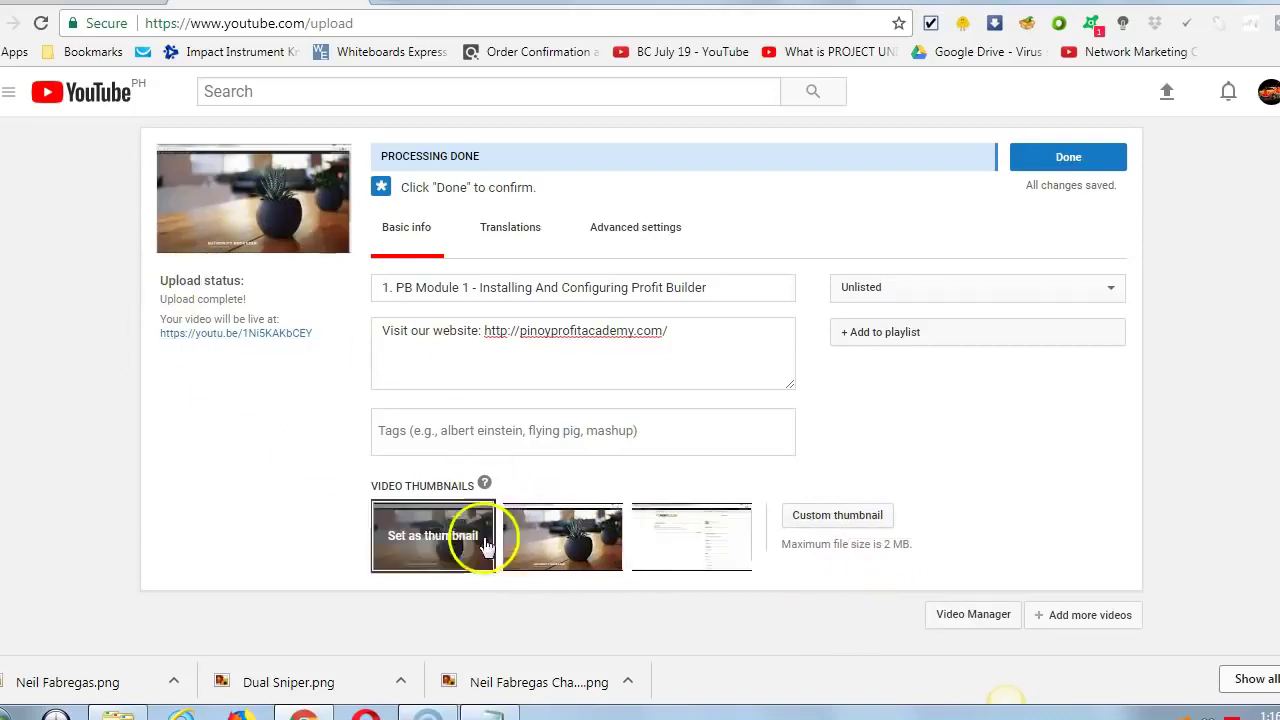
click(430, 537)
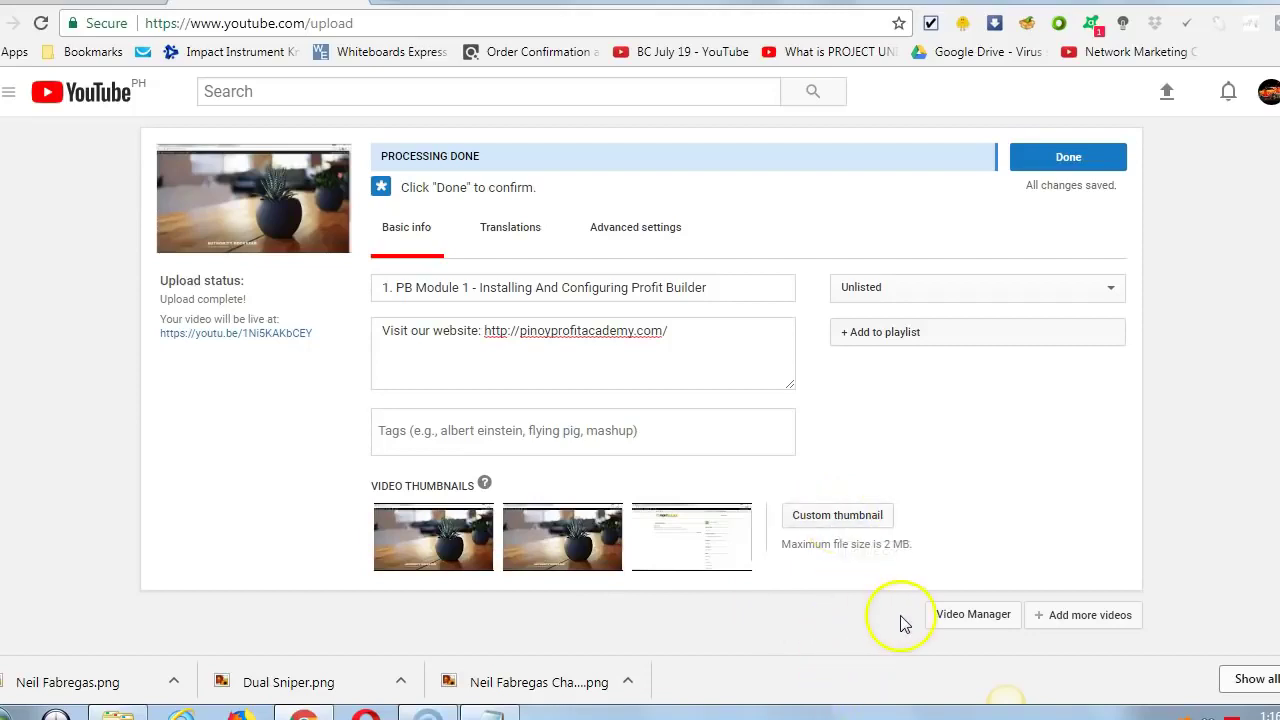
Step: Upload the 'blog' image from Downloads as the custom thumbnail
click(837, 520)
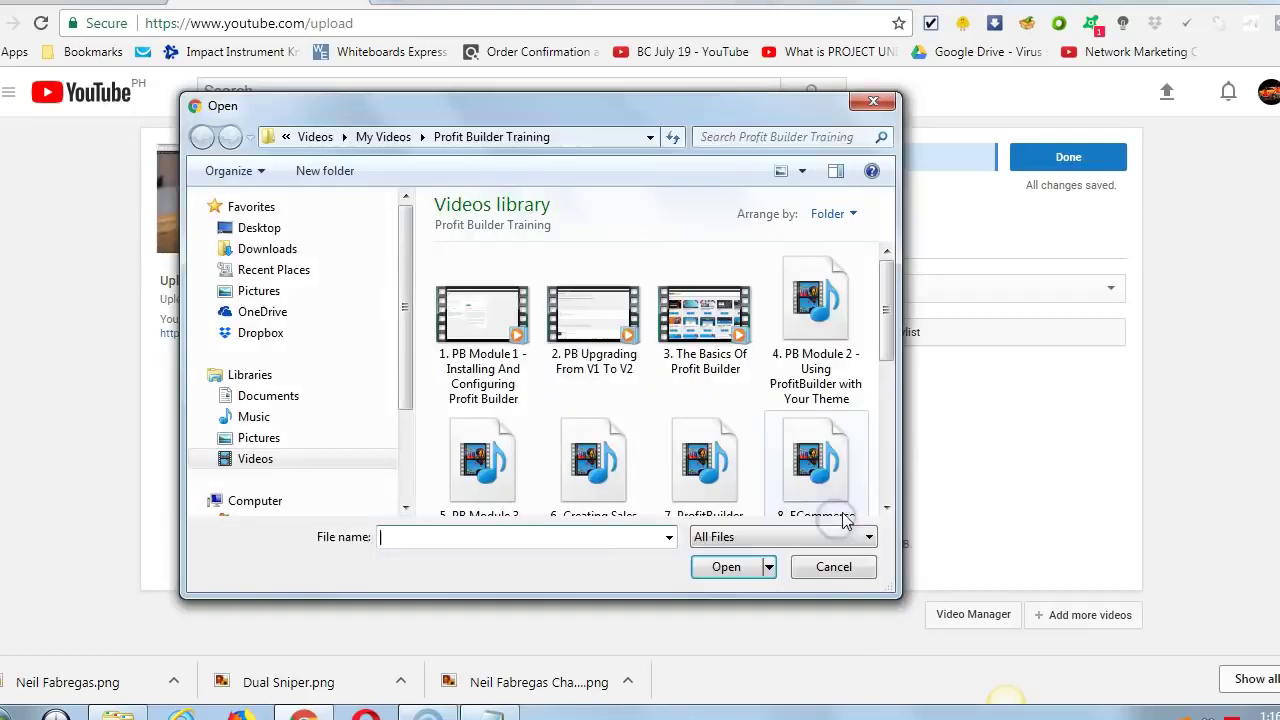
click(298, 250)
drag(886, 234, 886, 346)
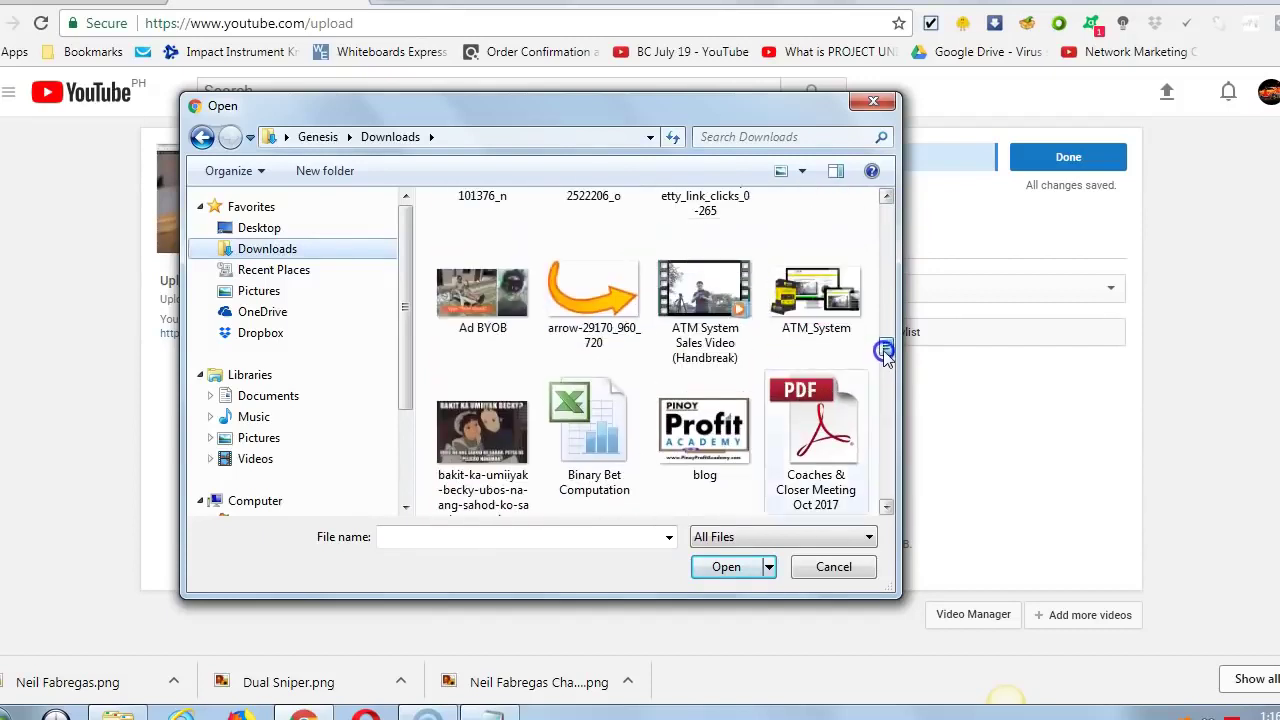
click(708, 432)
click(726, 567)
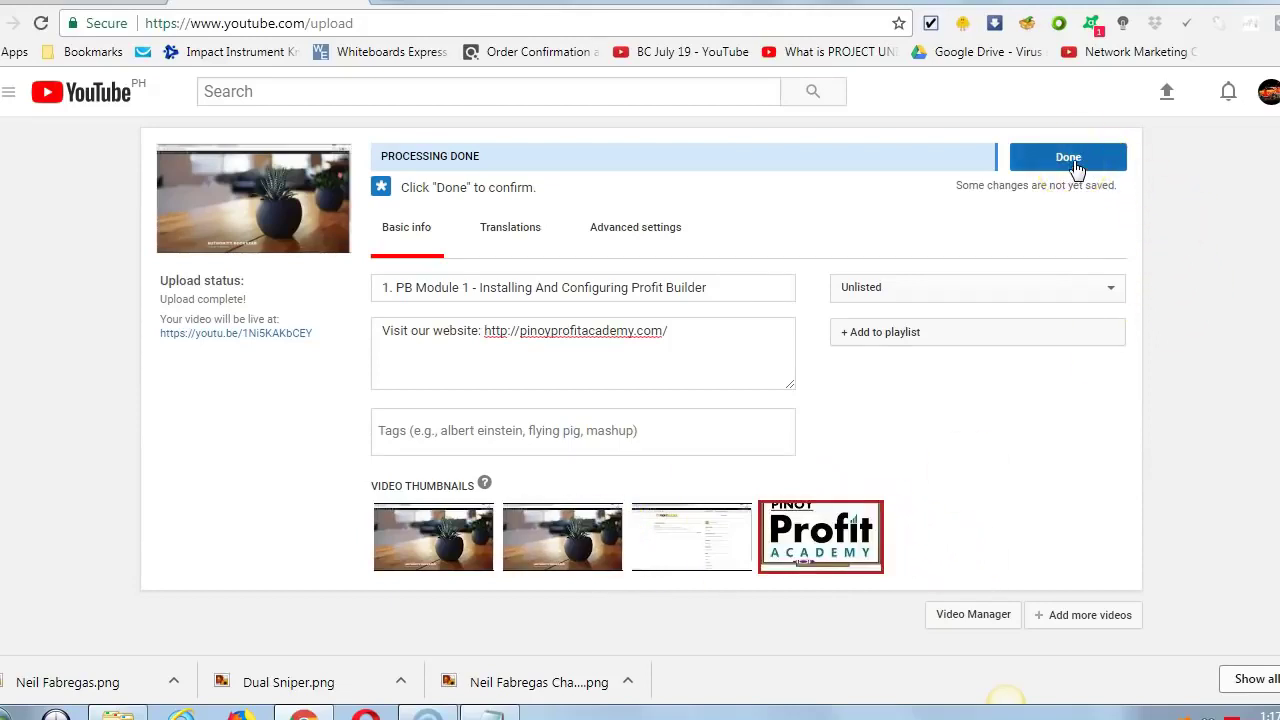
Step: Confirm the upload details with Done, then return to editing
click(1070, 160)
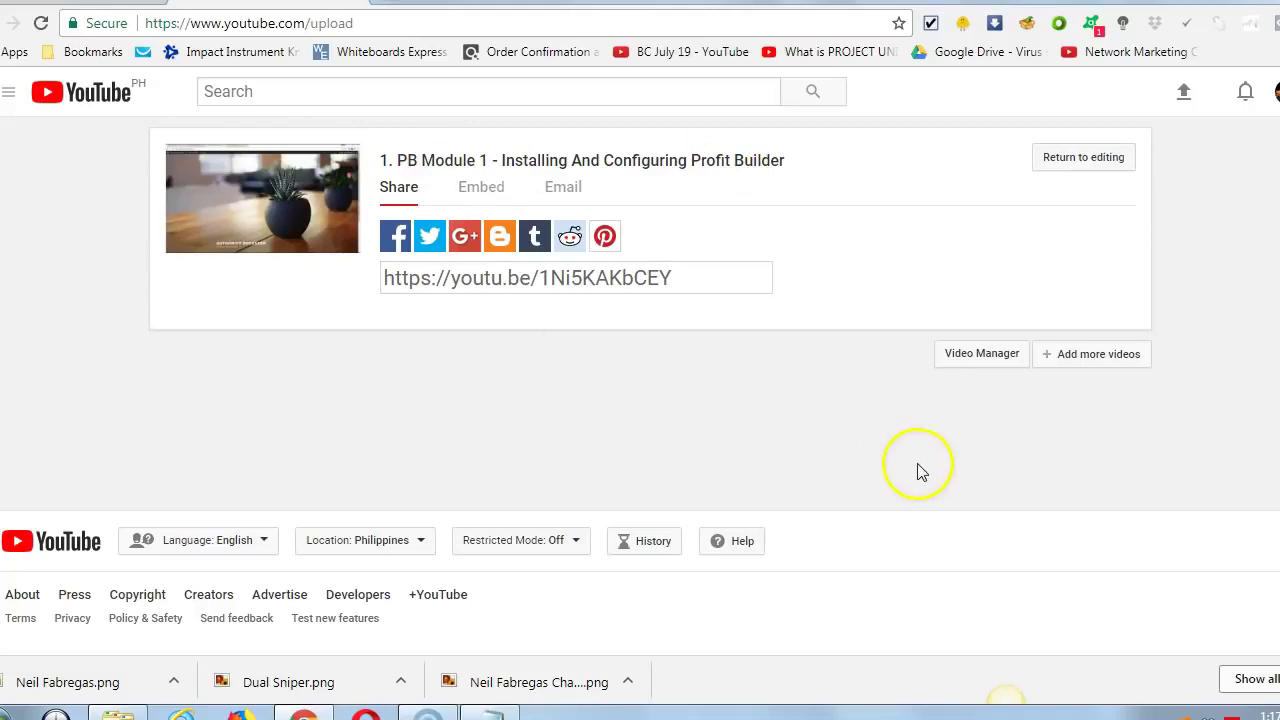
click(1086, 158)
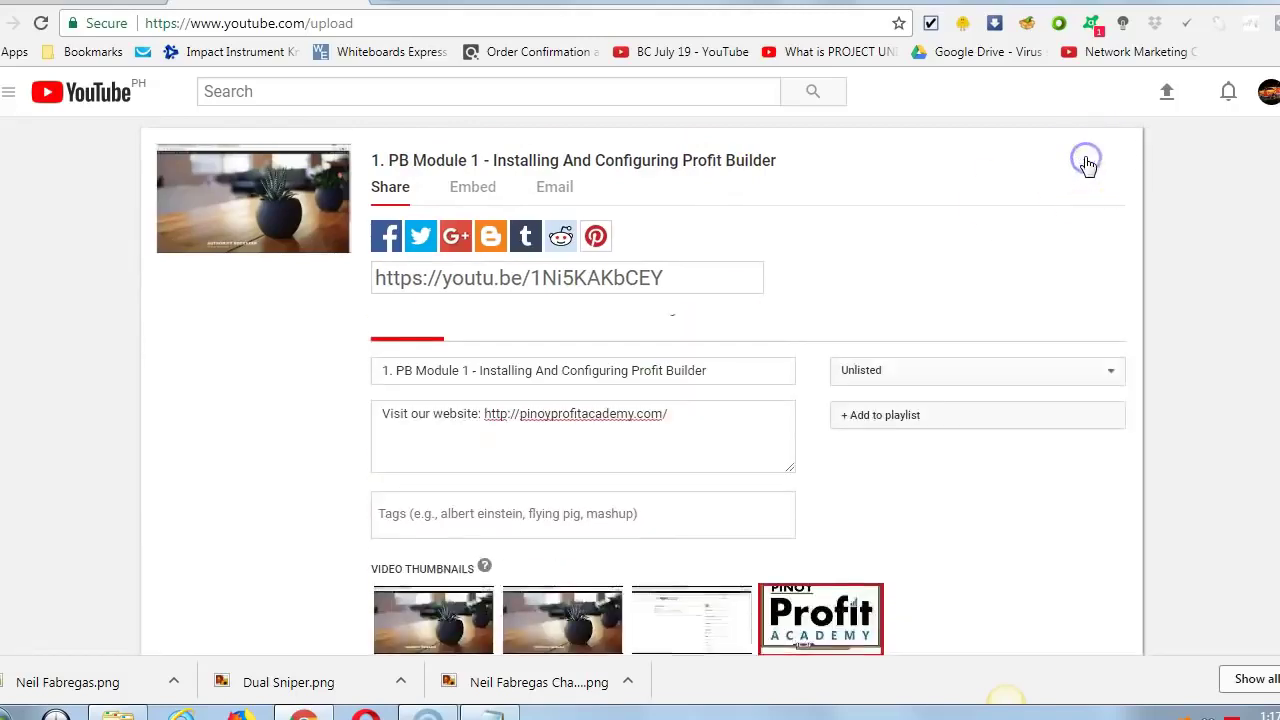
scroll(1033, 218, down, 3)
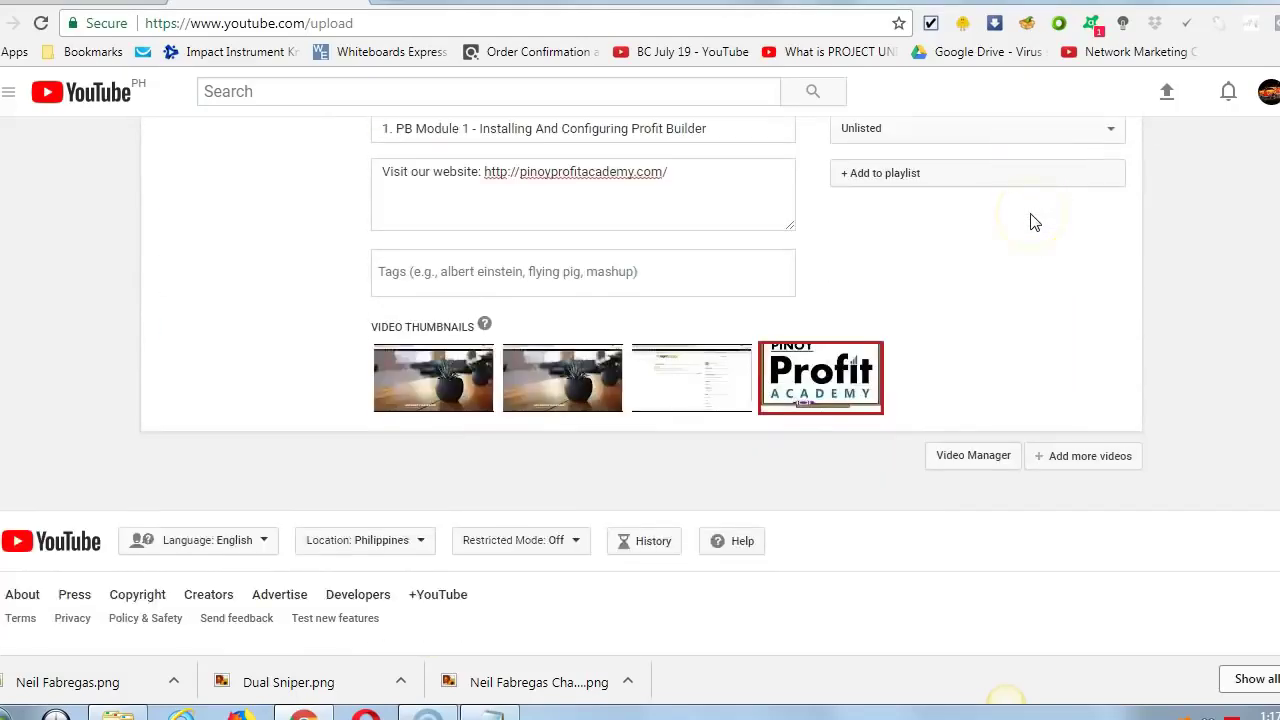
Step: Review the single unlisted PB Module 1 video in Video Manager and open its edit page
click(965, 462)
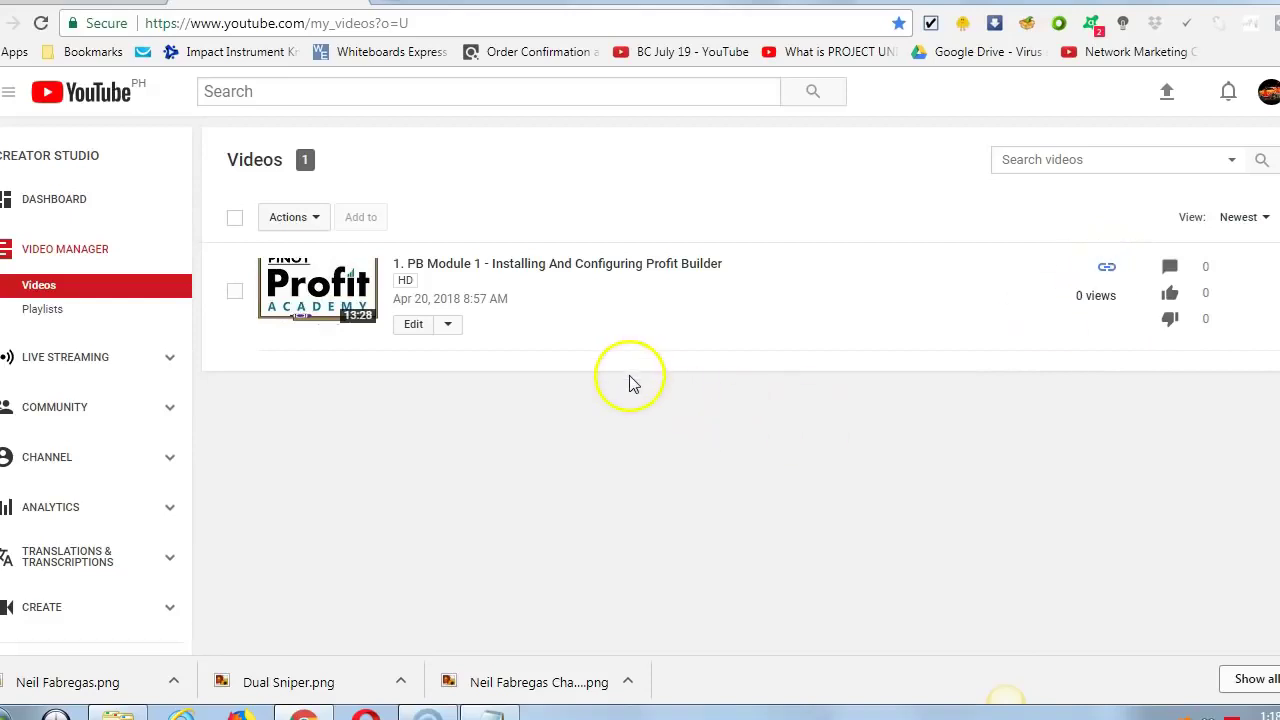
scroll(670, 402, down, 3)
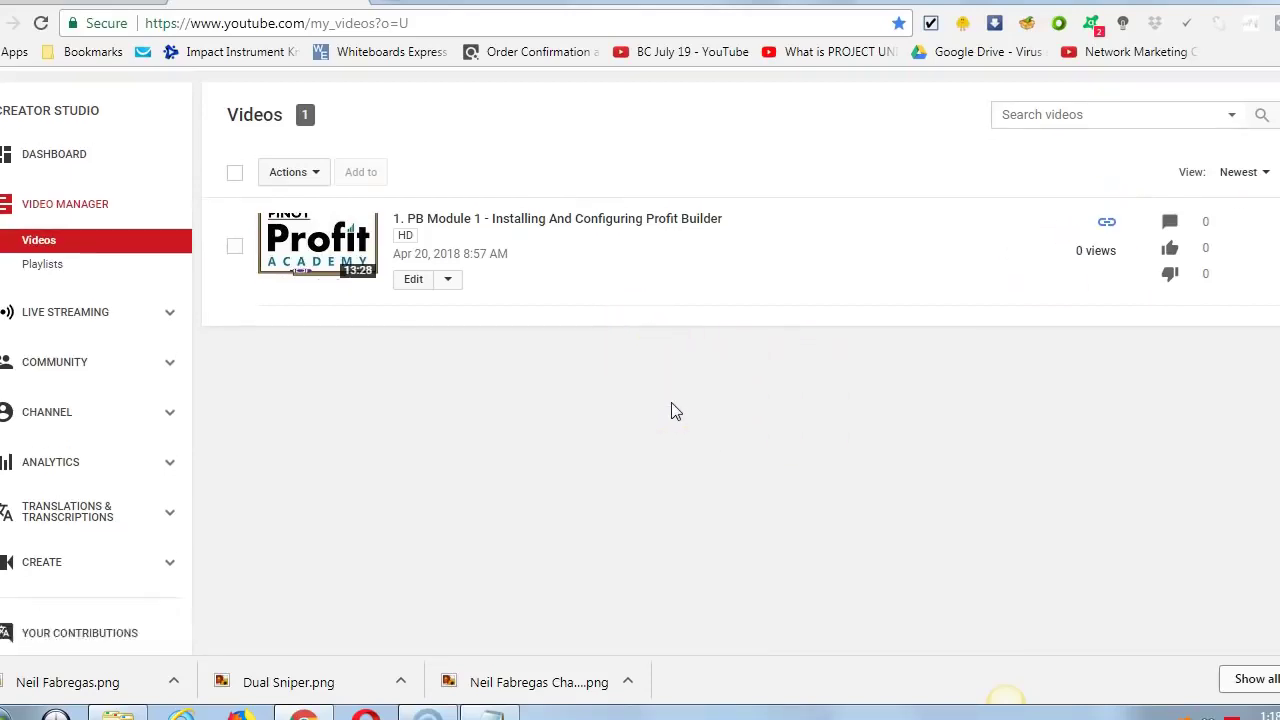
scroll(671, 410, up, 3)
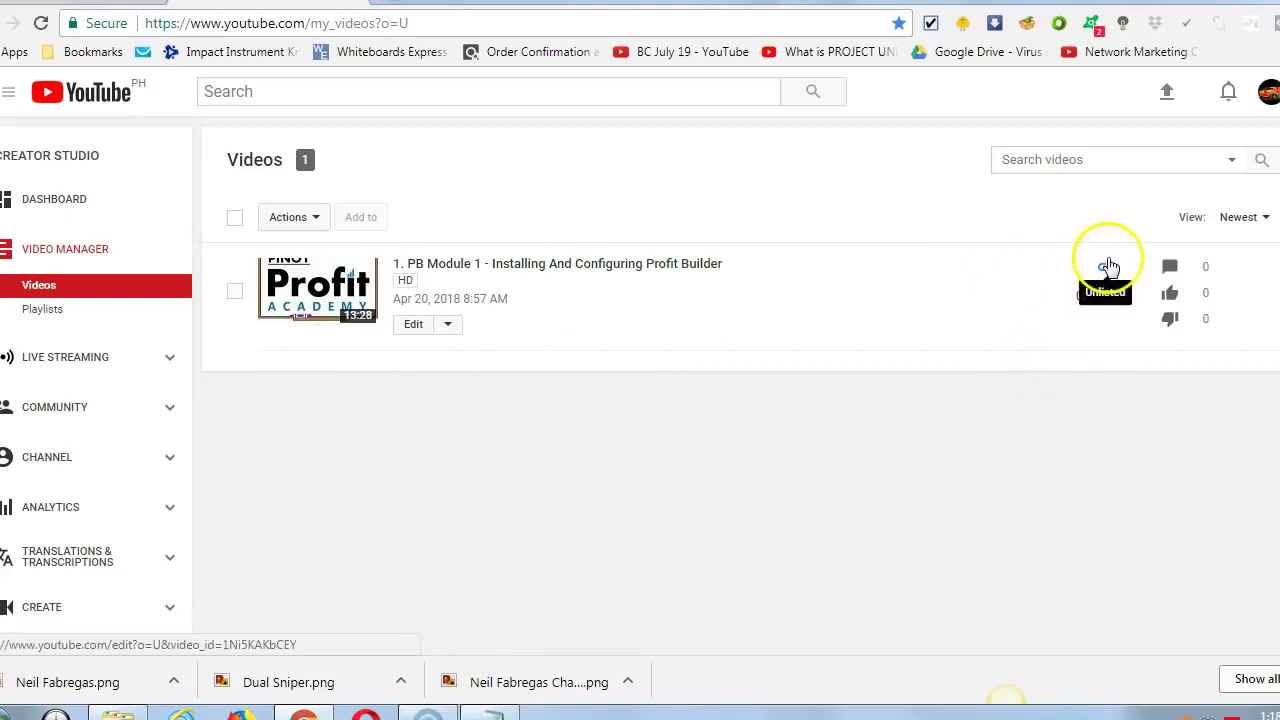
scroll(1010, 357, down, 2)
scroll(1010, 357, up, 2)
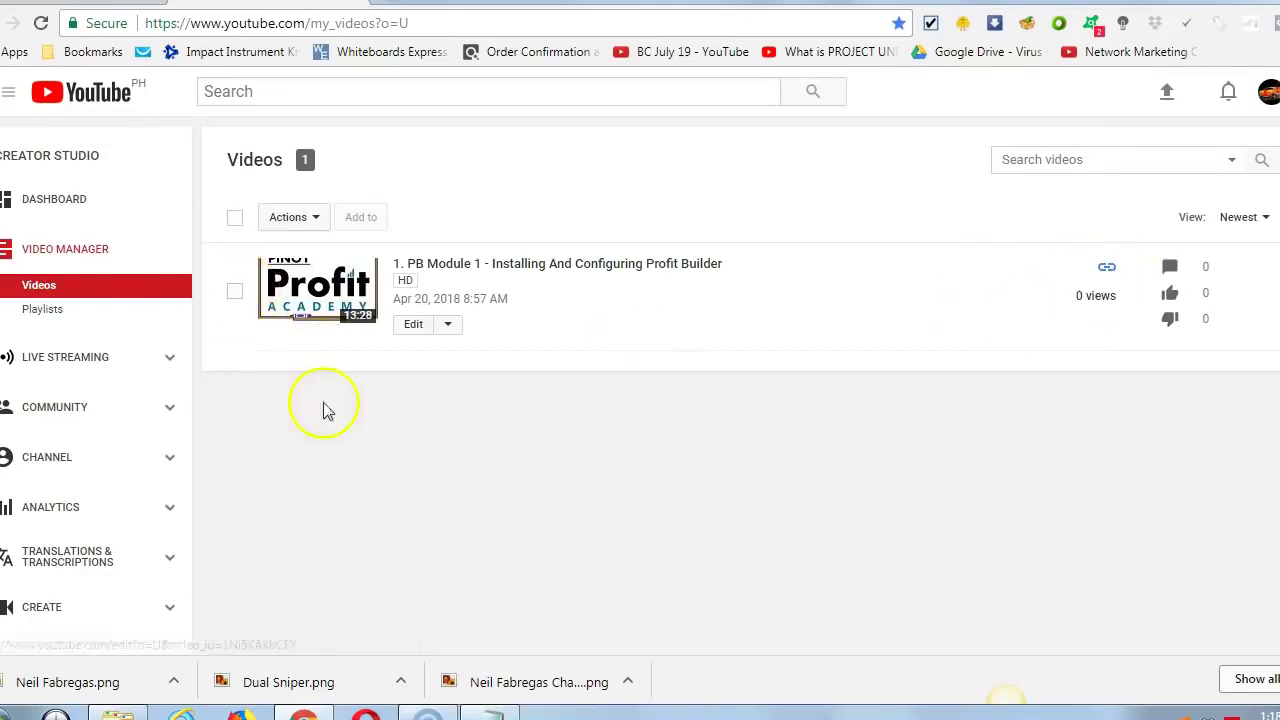
click(414, 326)
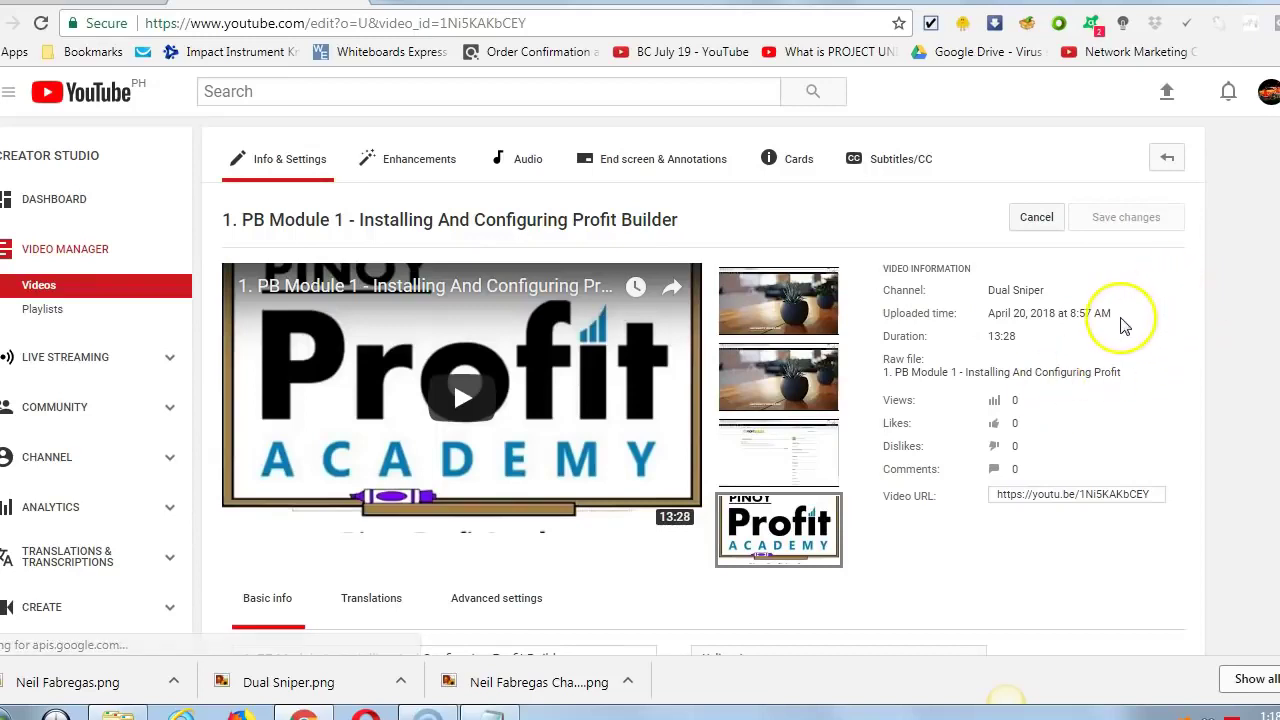
Step: Change the video's privacy from Unlisted to Public
scroll(557, 471, down, 2)
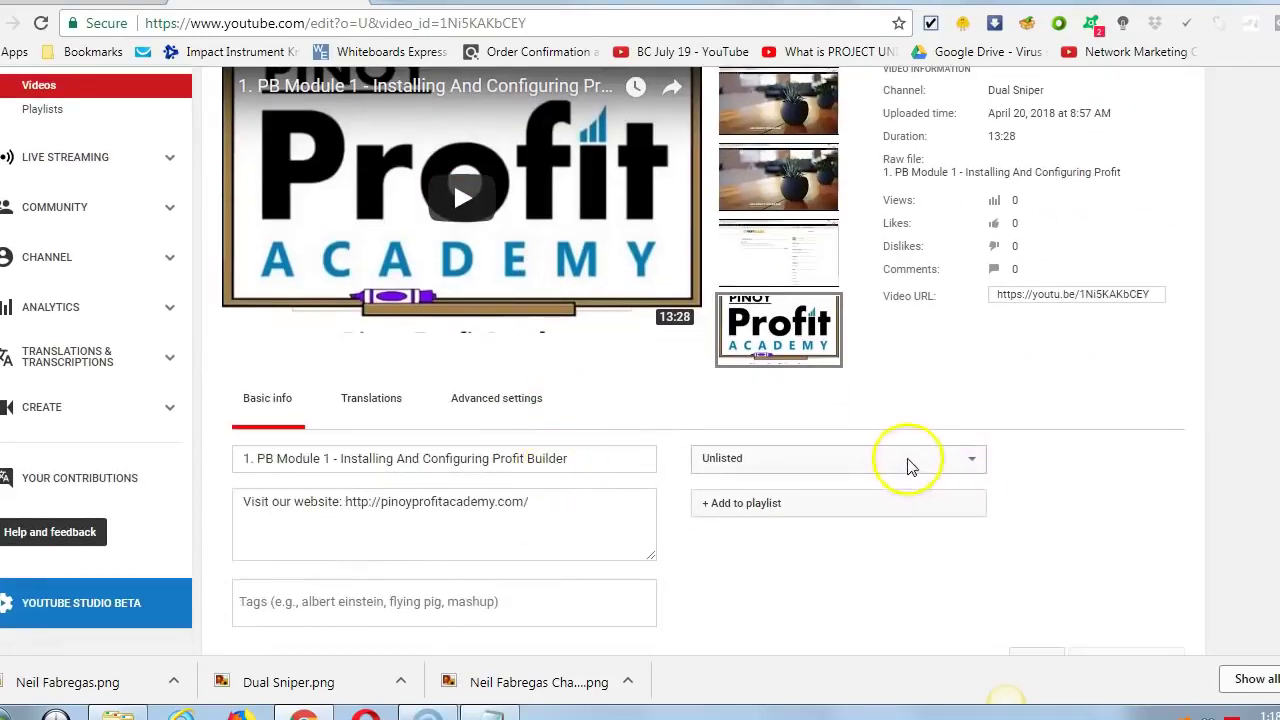
click(910, 462)
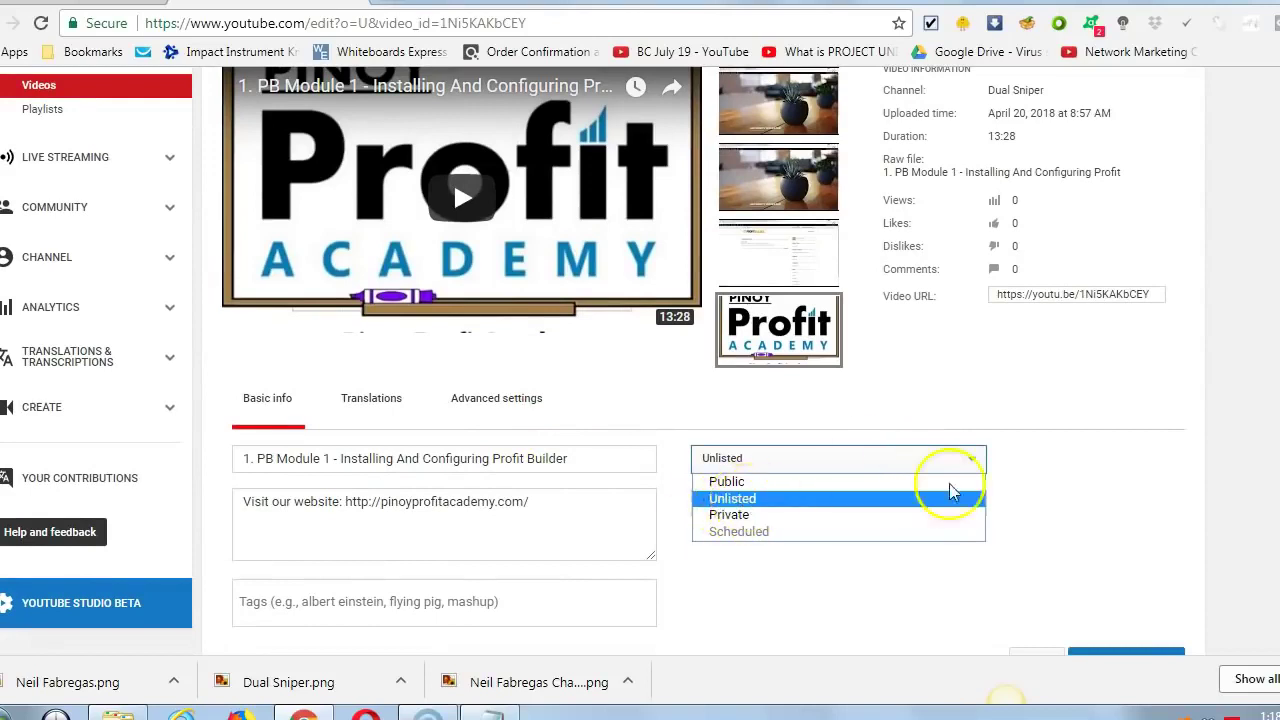
click(1226, 443)
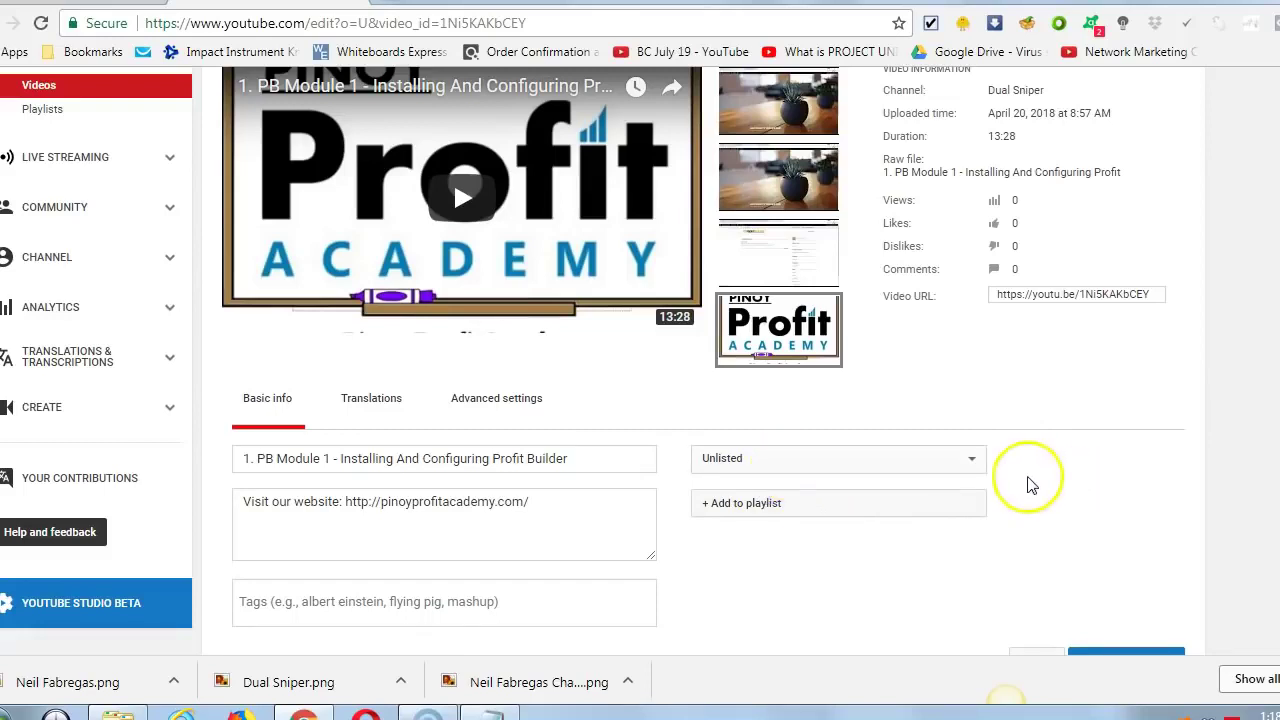
click(967, 464)
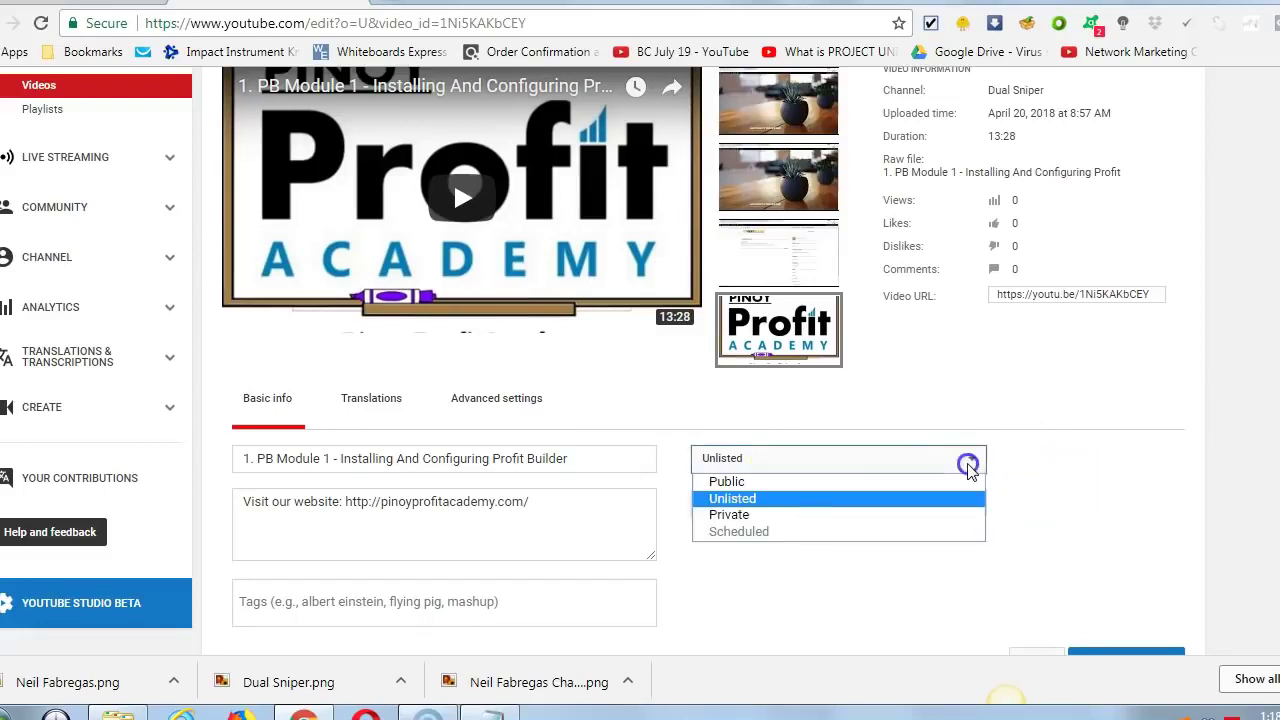
click(1132, 460)
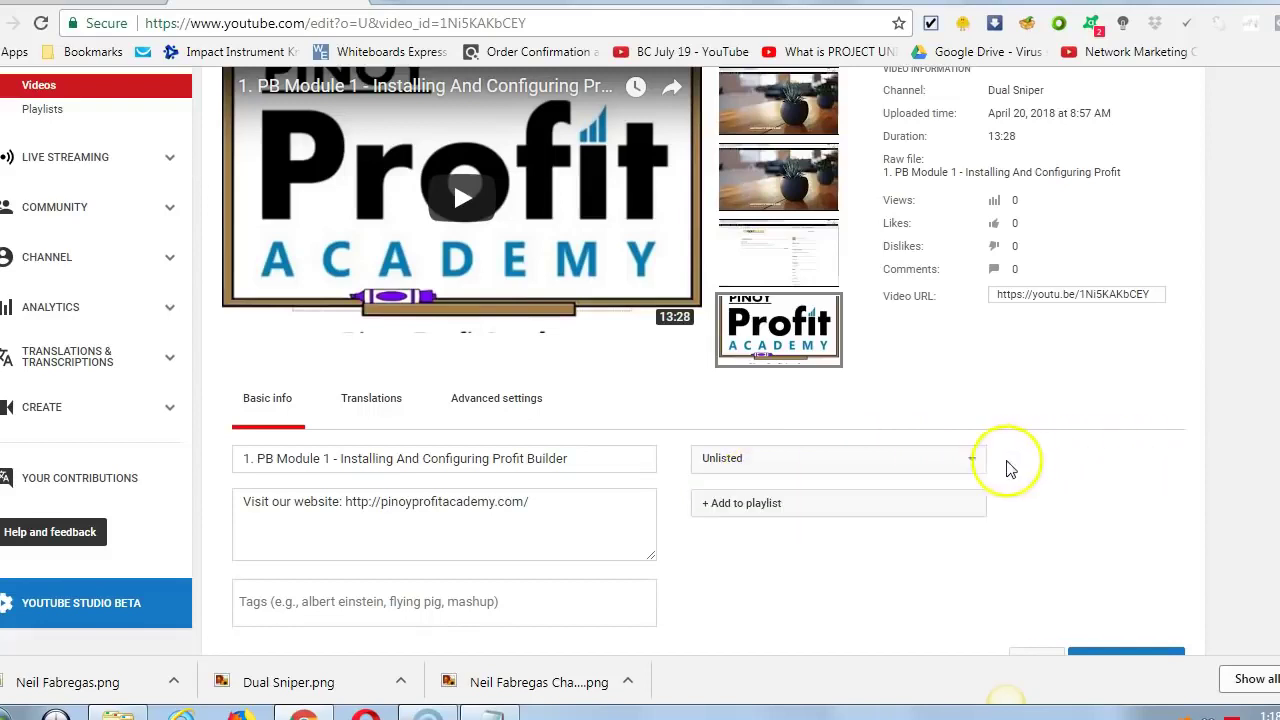
click(961, 461)
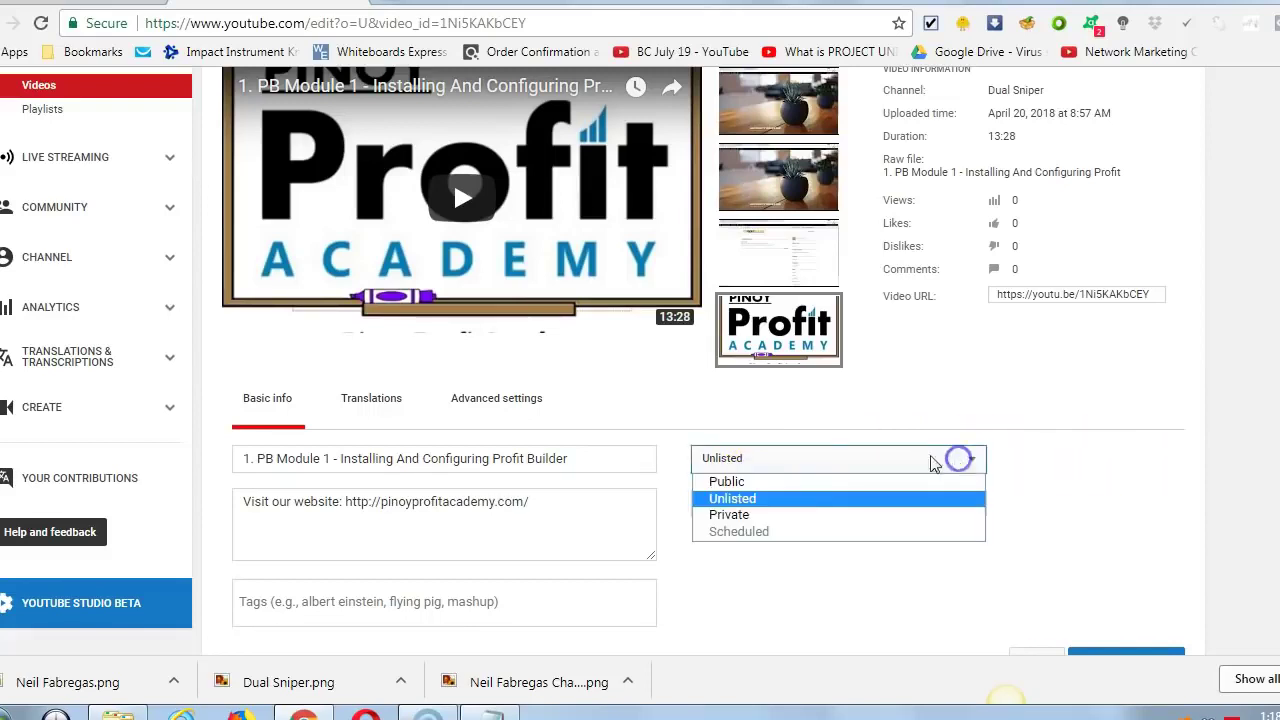
click(760, 483)
Step: Set the video's privacy back to Unlisted
scroll(829, 491, down, 2)
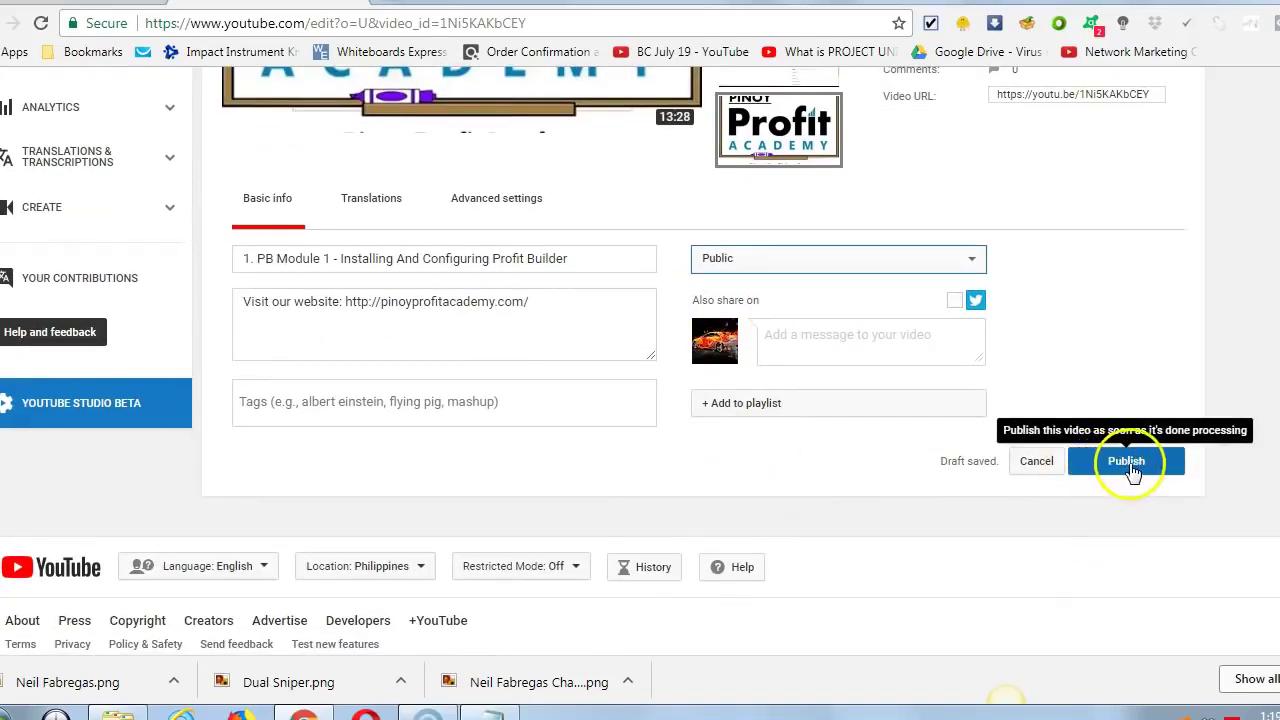
scroll(960, 485, up, 1)
click(968, 358)
click(802, 400)
scroll(1108, 449, up, 1)
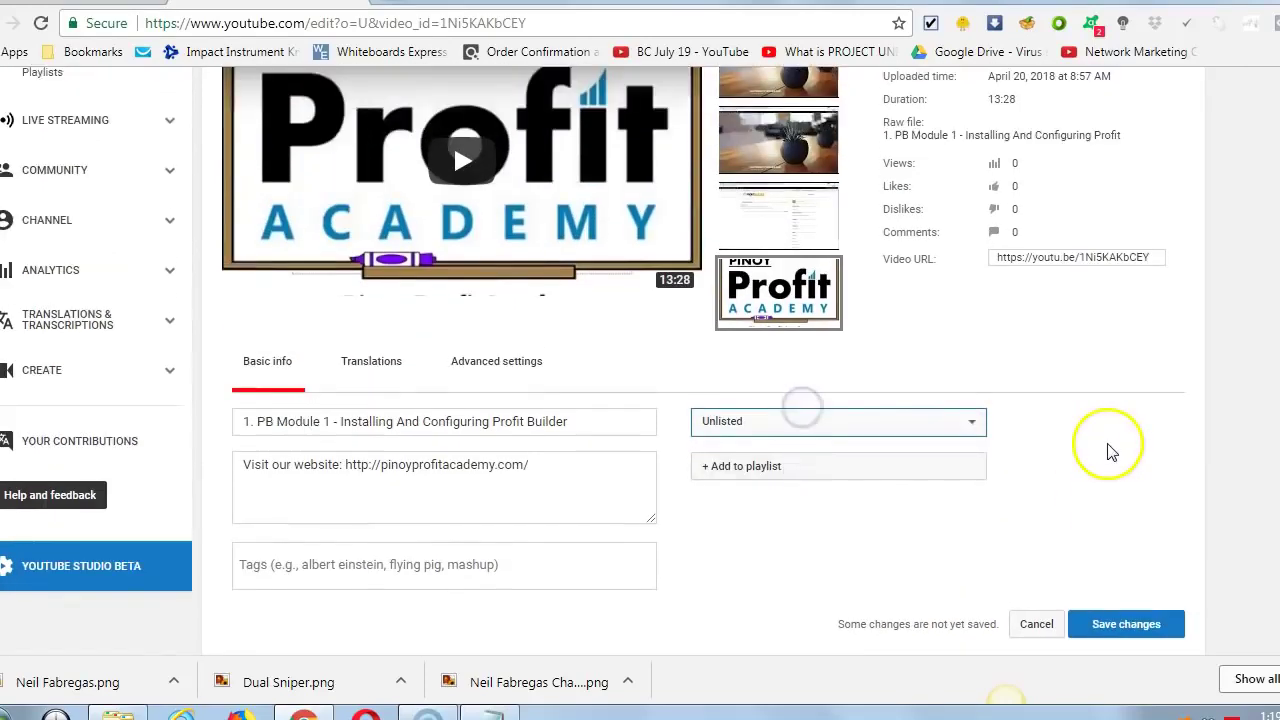
click(968, 470)
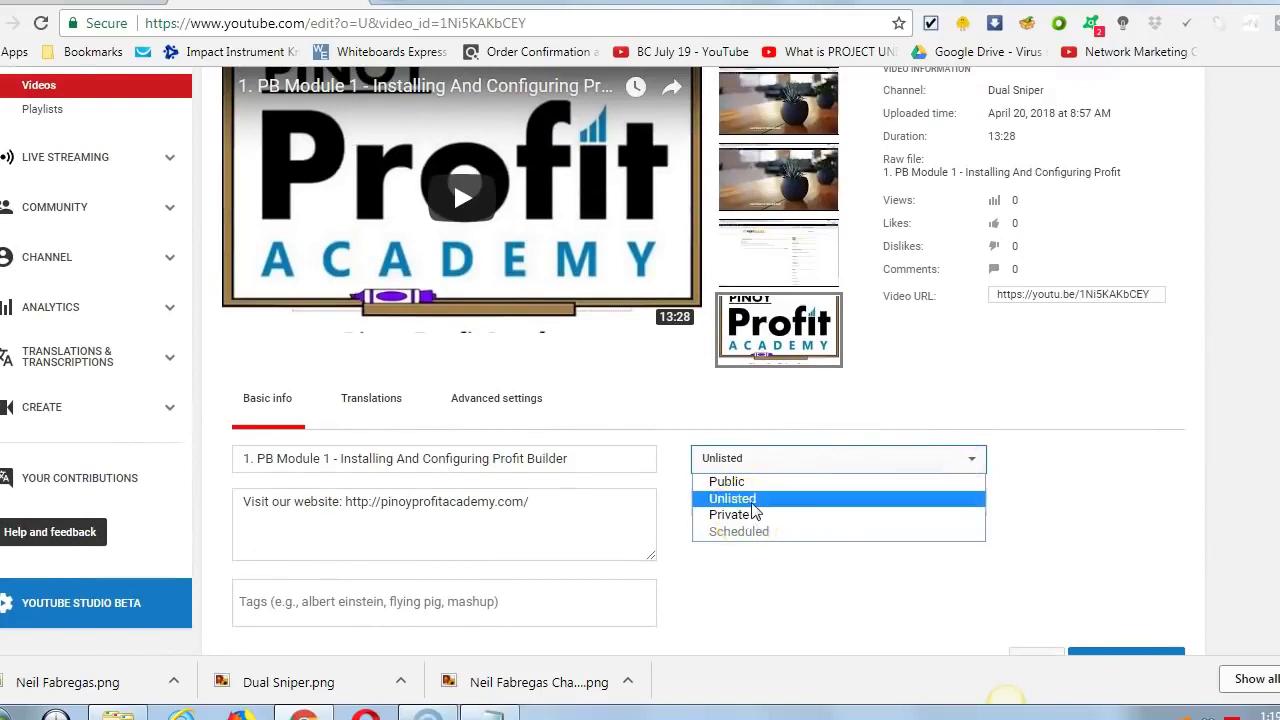
click(752, 500)
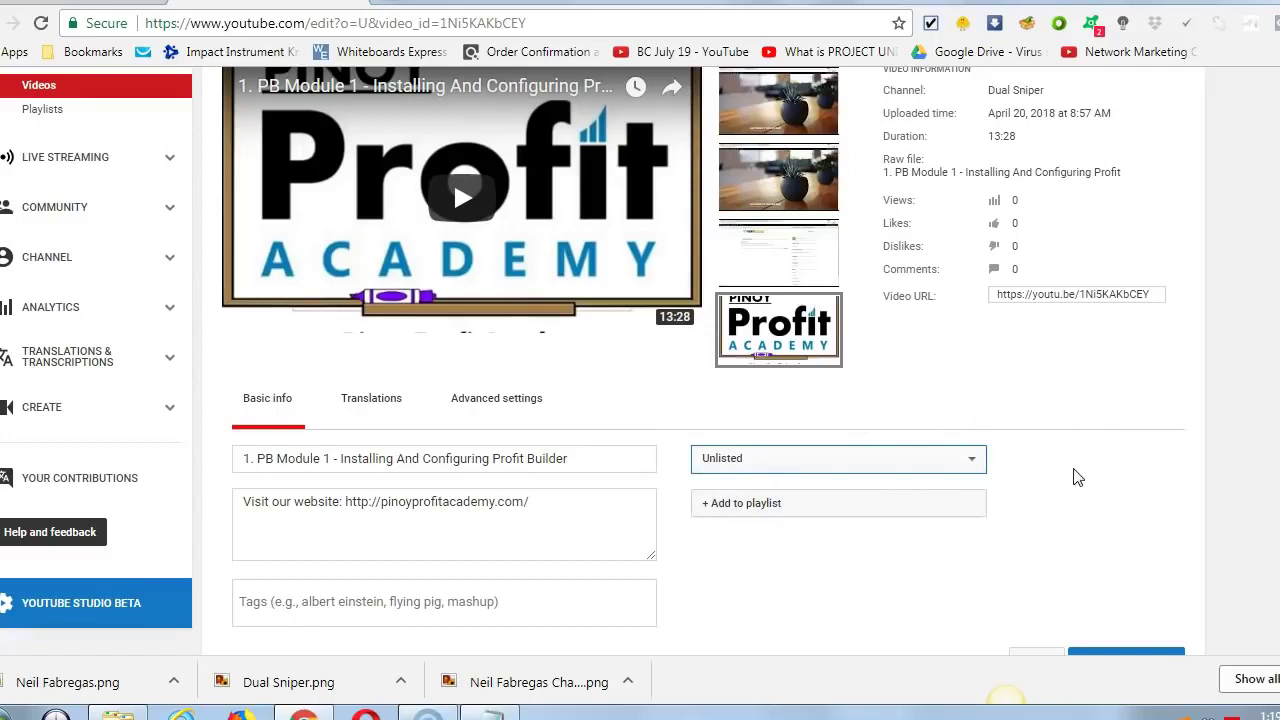
click(974, 461)
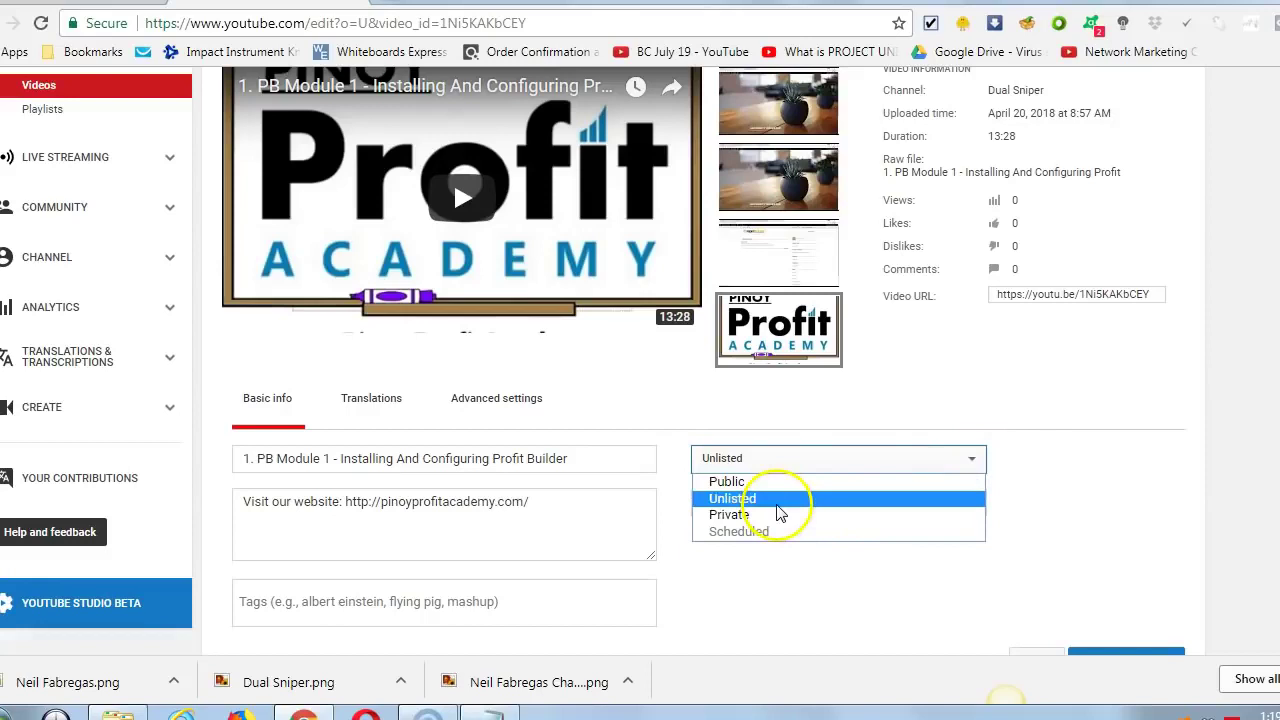
click(778, 499)
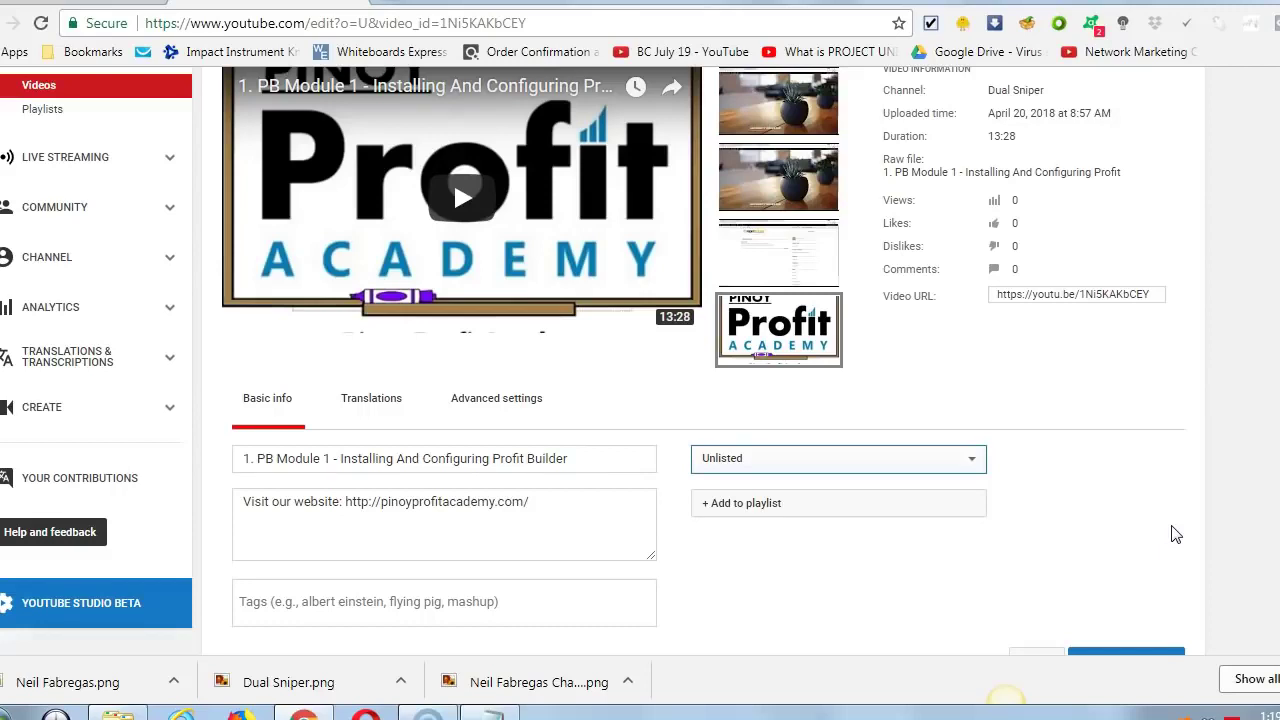
Step: Save the edited video settings and return to the uploaded videos list
scroll(1176, 535, down, 1)
scroll(1176, 535, up, 1)
scroll(1060, 478, up, 1)
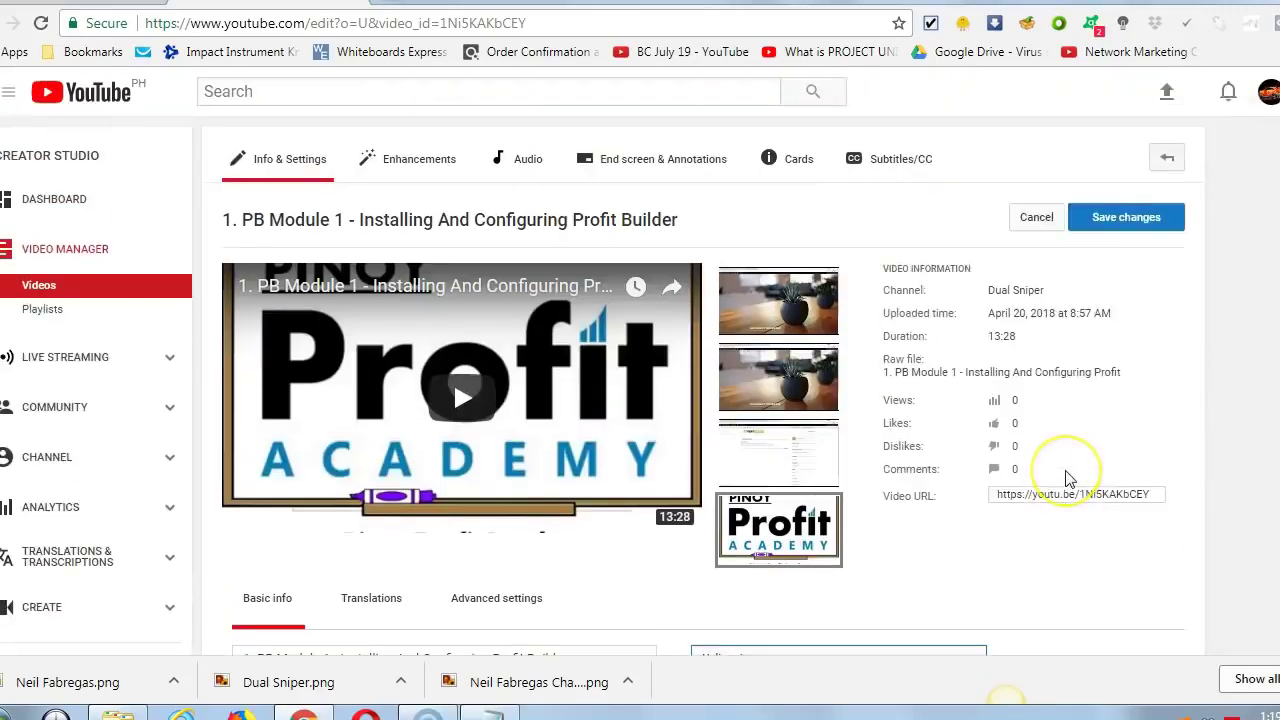
scroll(1065, 478, down, 1)
scroll(1065, 478, up, 2)
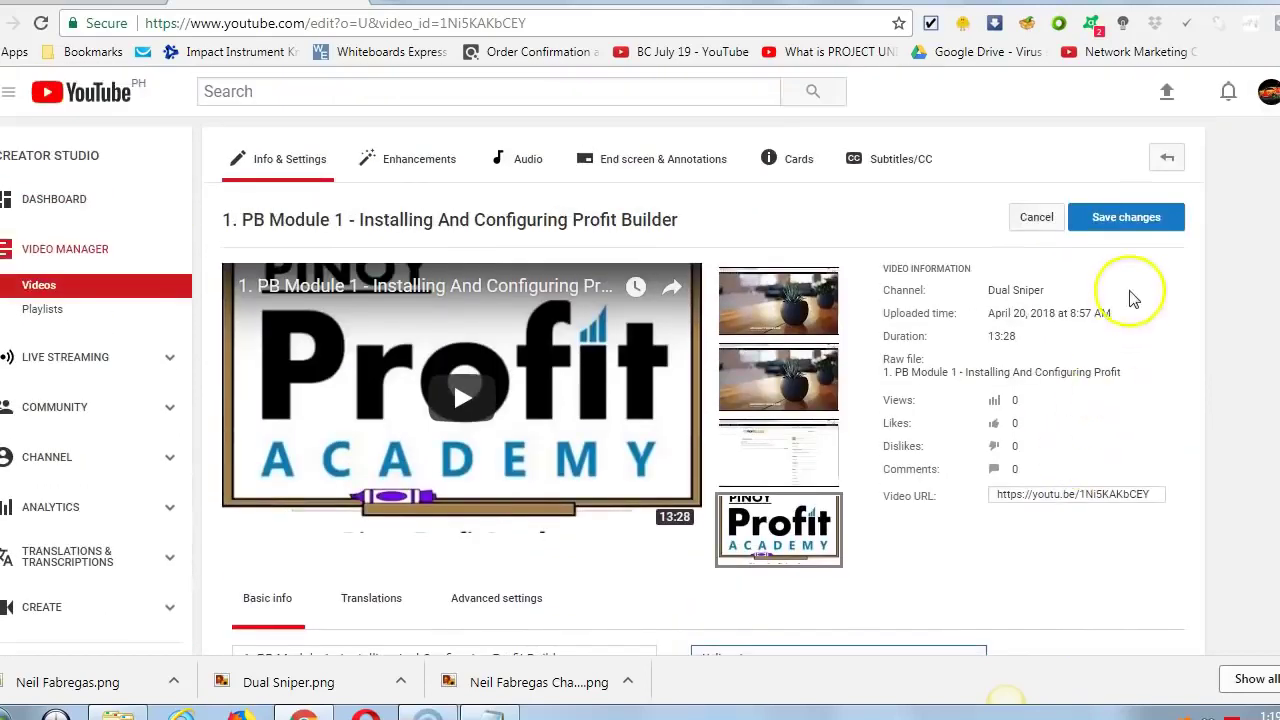
click(1133, 219)
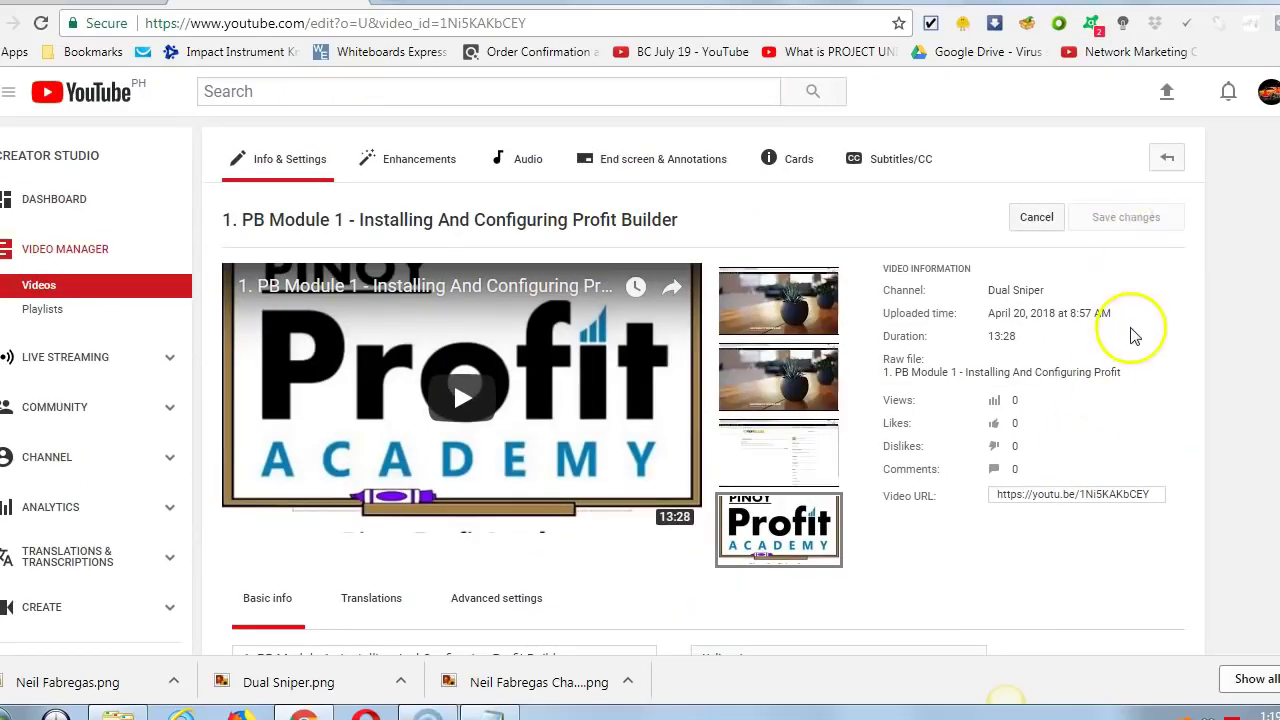
scroll(1186, 420, down, 3)
scroll(1186, 423, up, 3)
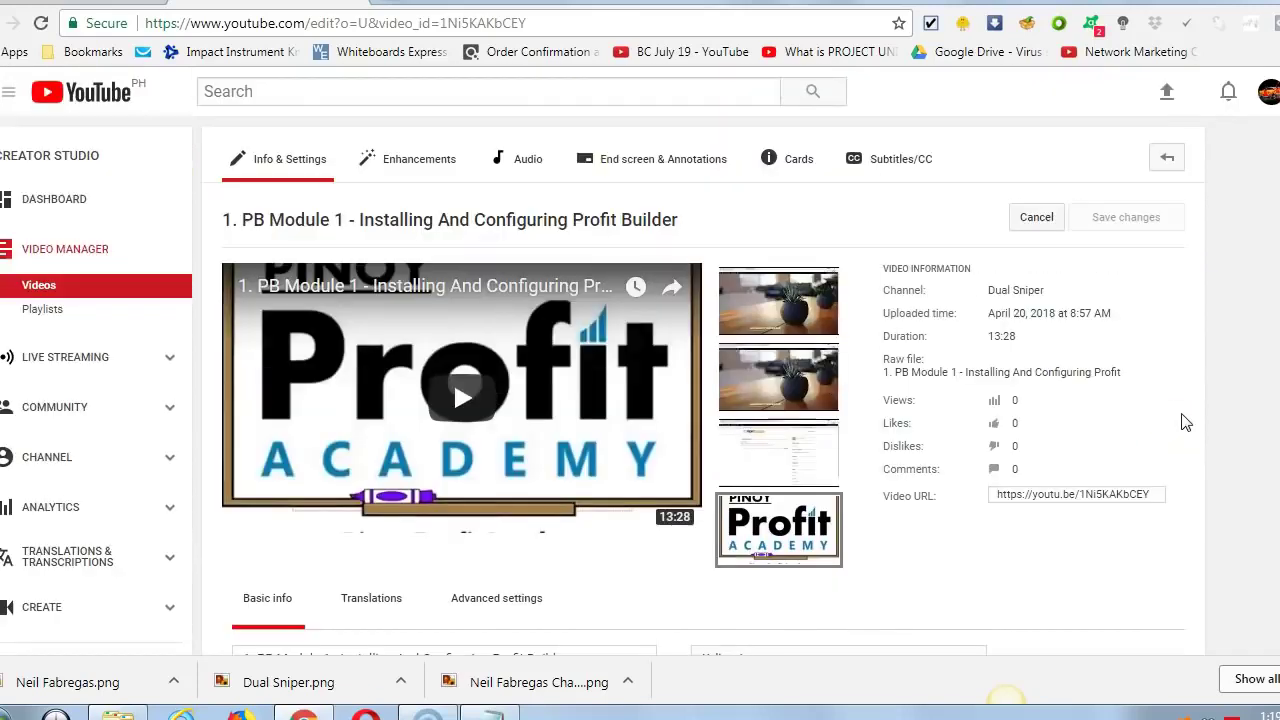
click(62, 252)
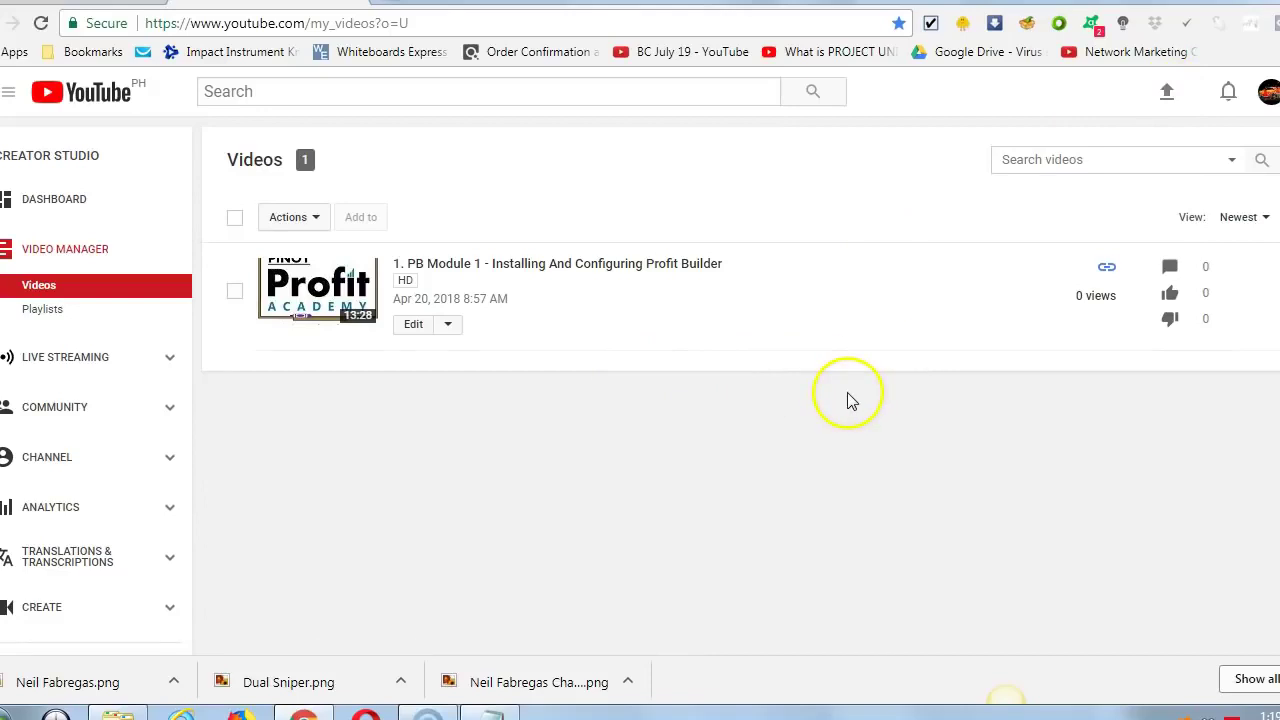
Step: Open the channel's Playlists page from the left sidebar
click(40, 314)
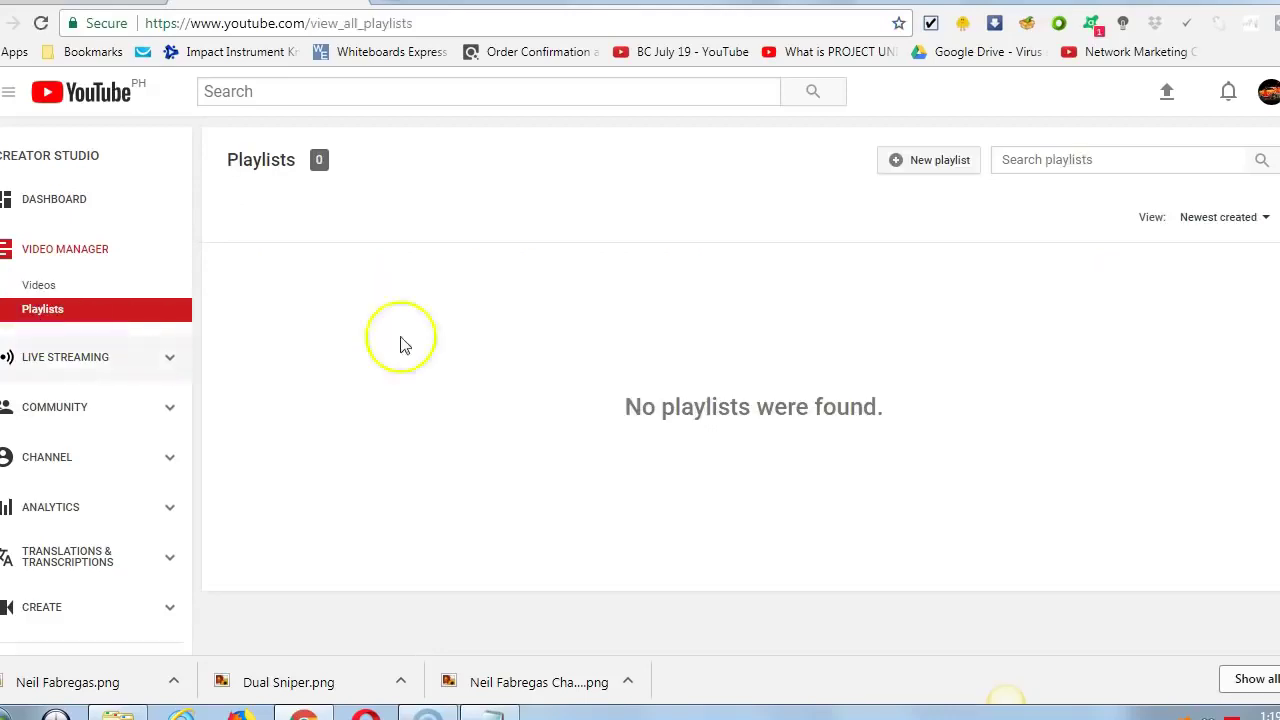
Step: Start a new playlist titled 'Profit Builder Tutorials' with Unlisted privacy
click(940, 163)
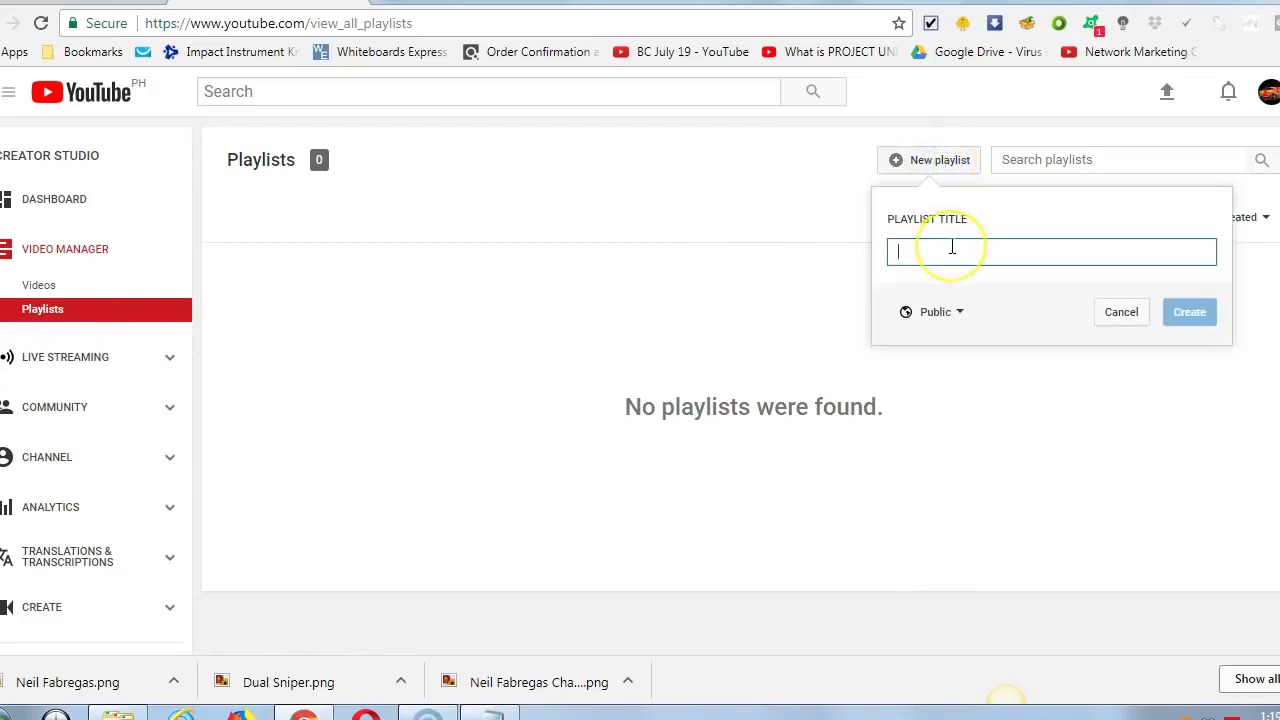
text(My)
key(BackSpace)
key(BackSpace)
text(Profit Builder Tutorials)
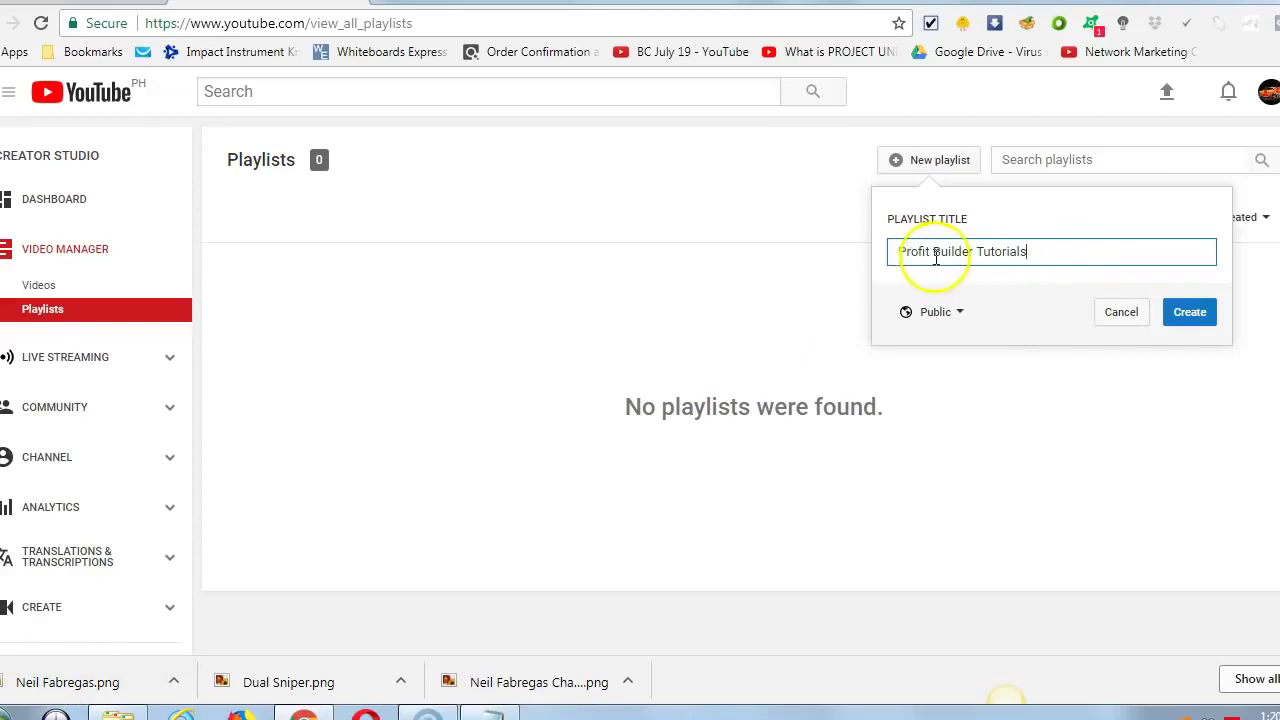
click(958, 314)
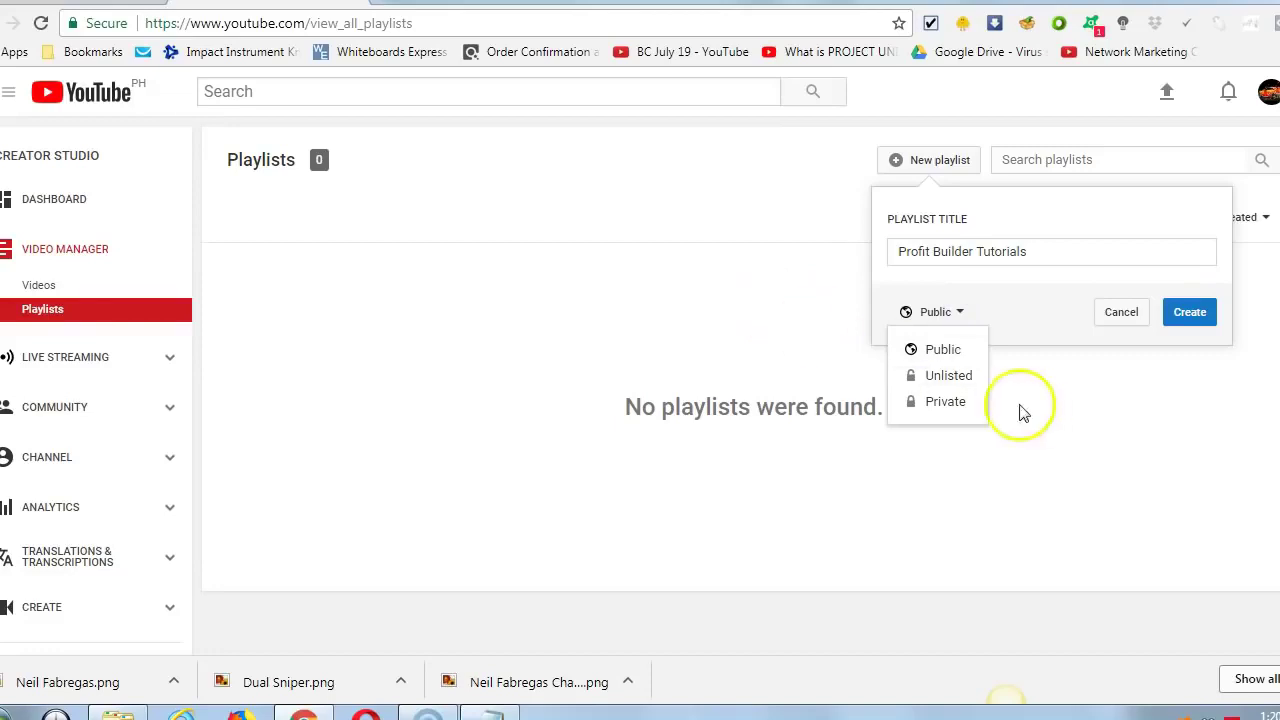
click(740, 298)
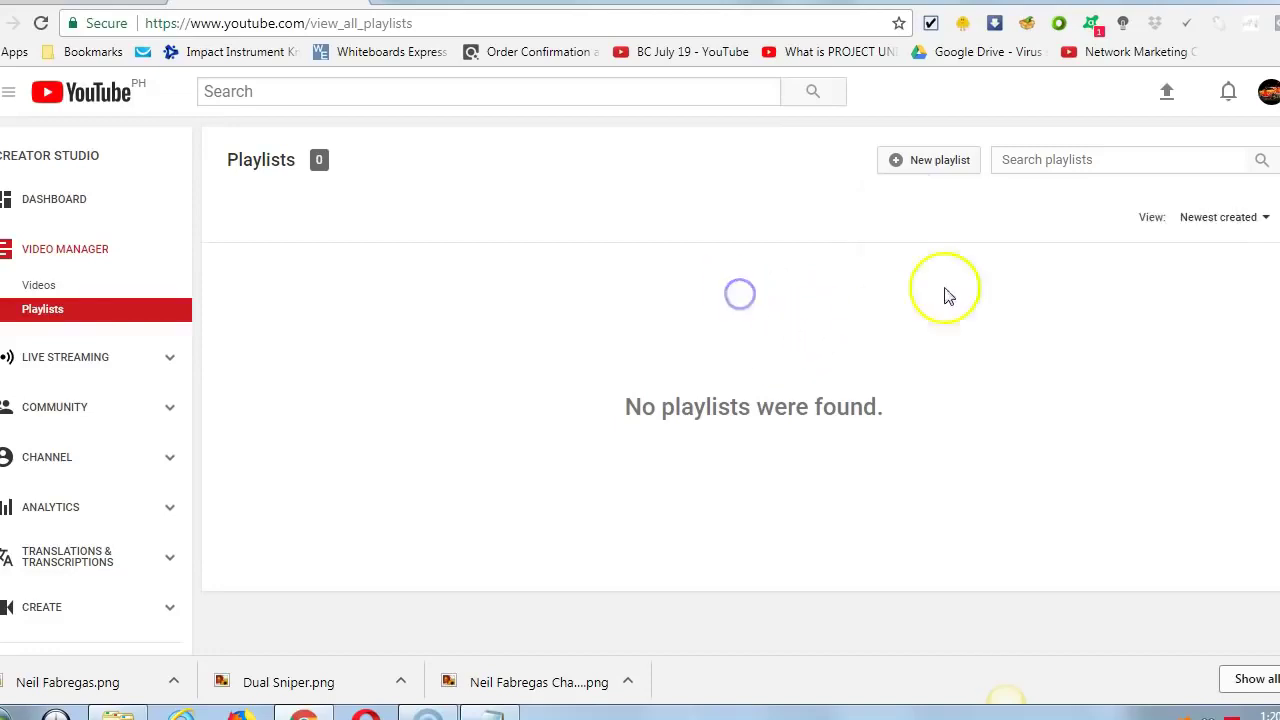
click(968, 168)
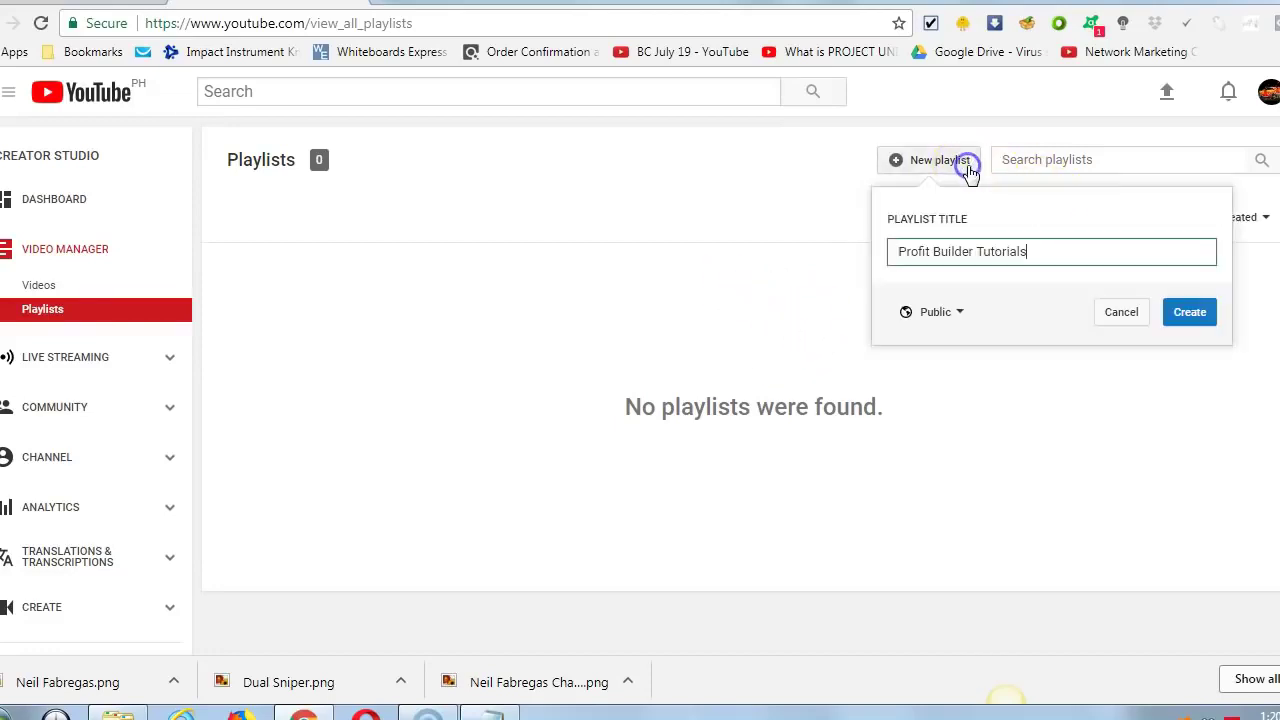
click(935, 316)
click(937, 373)
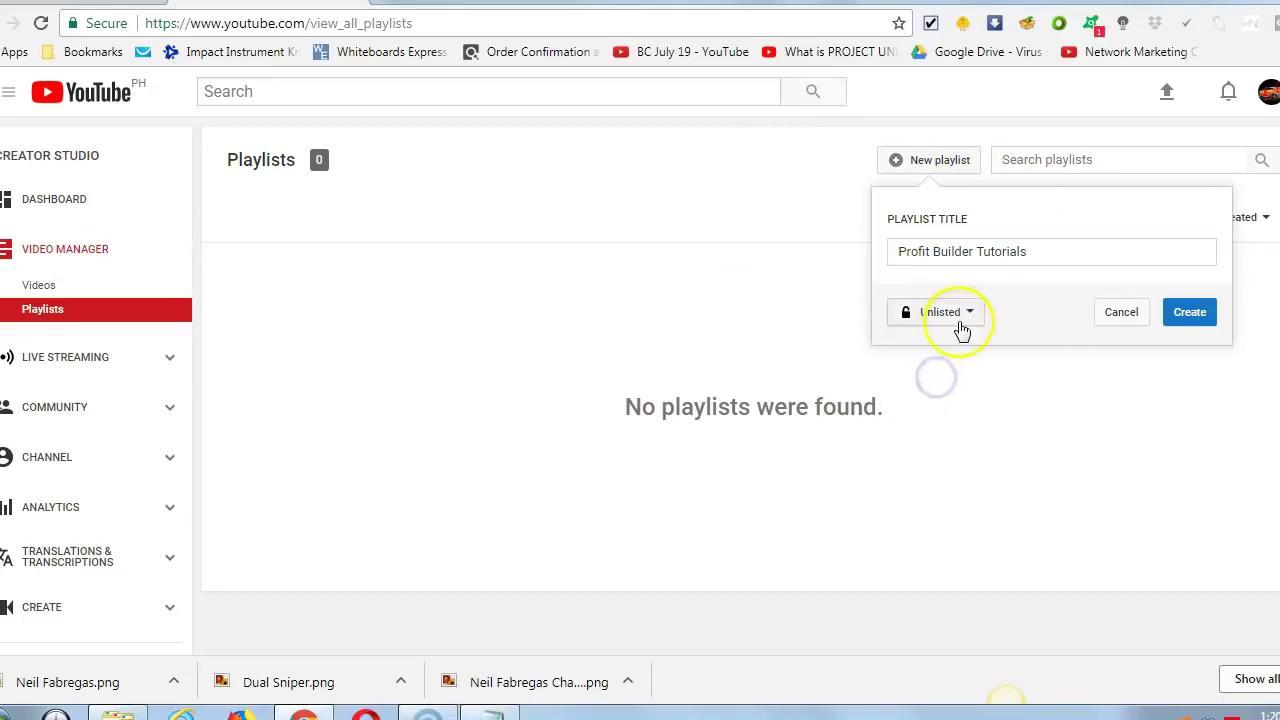
Step: Create the Profit Builder Tutorials playlist and open its edit page
click(1173, 397)
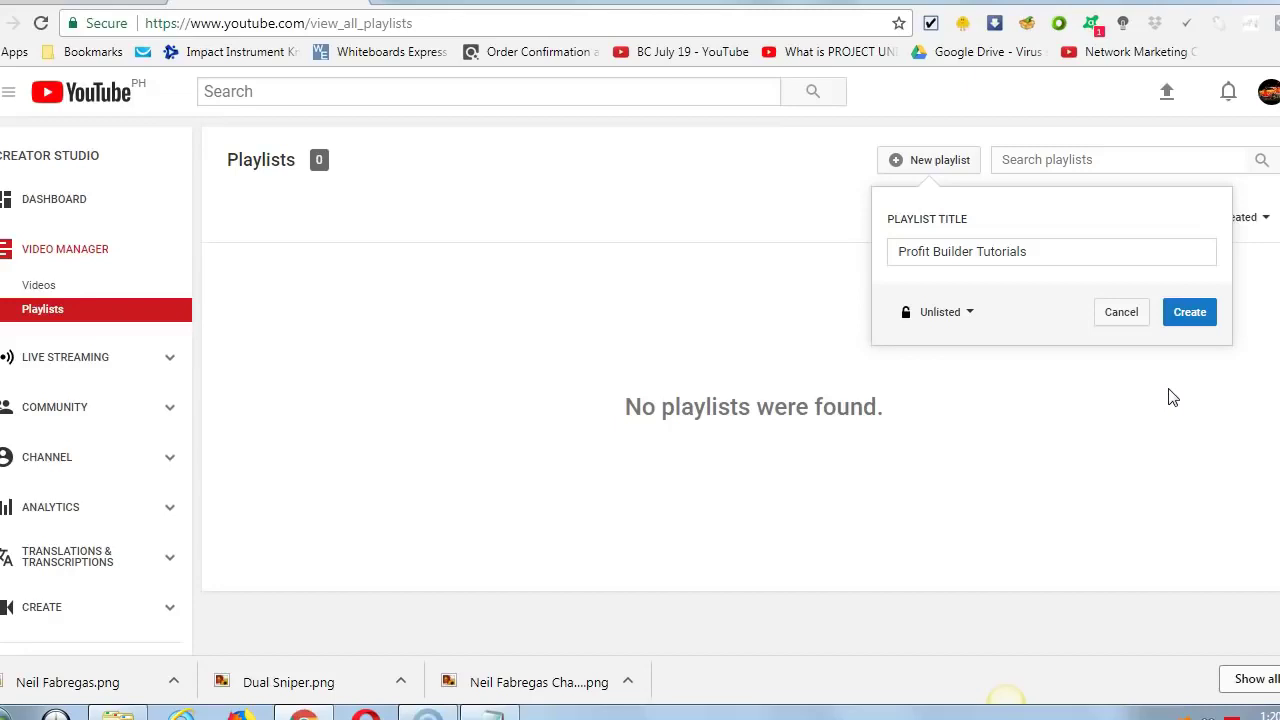
click(1071, 250)
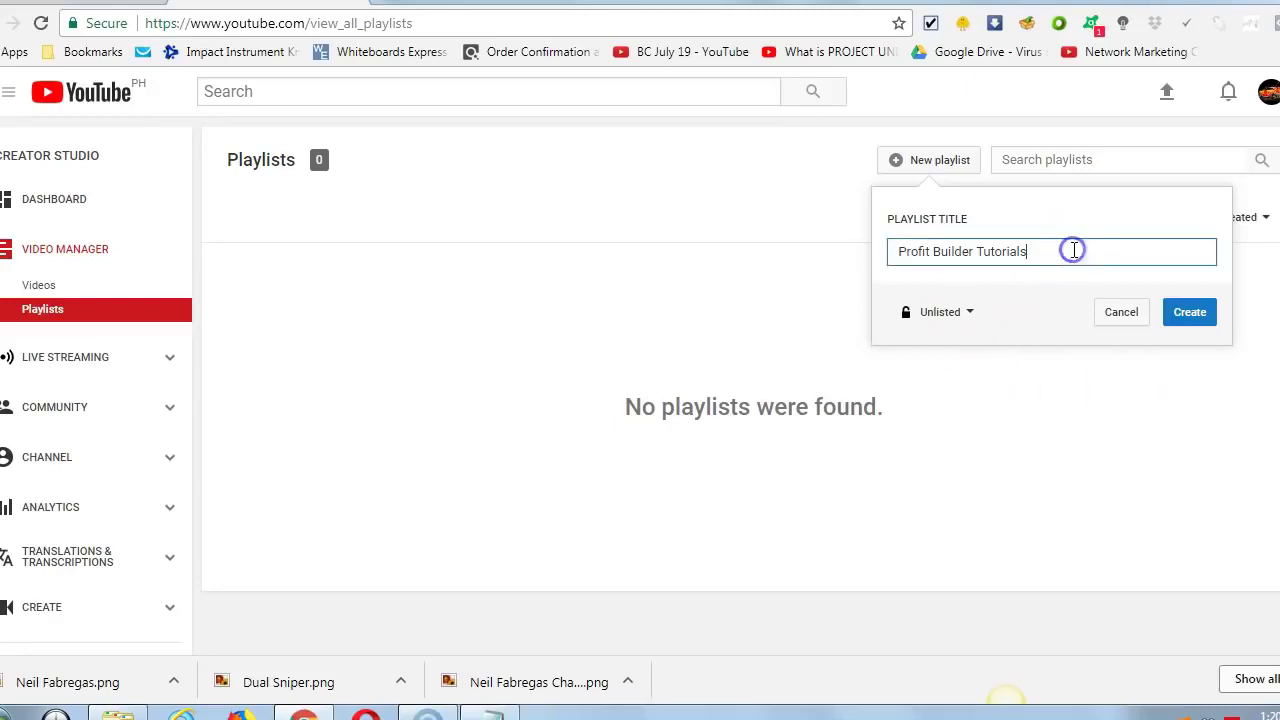
click(1190, 313)
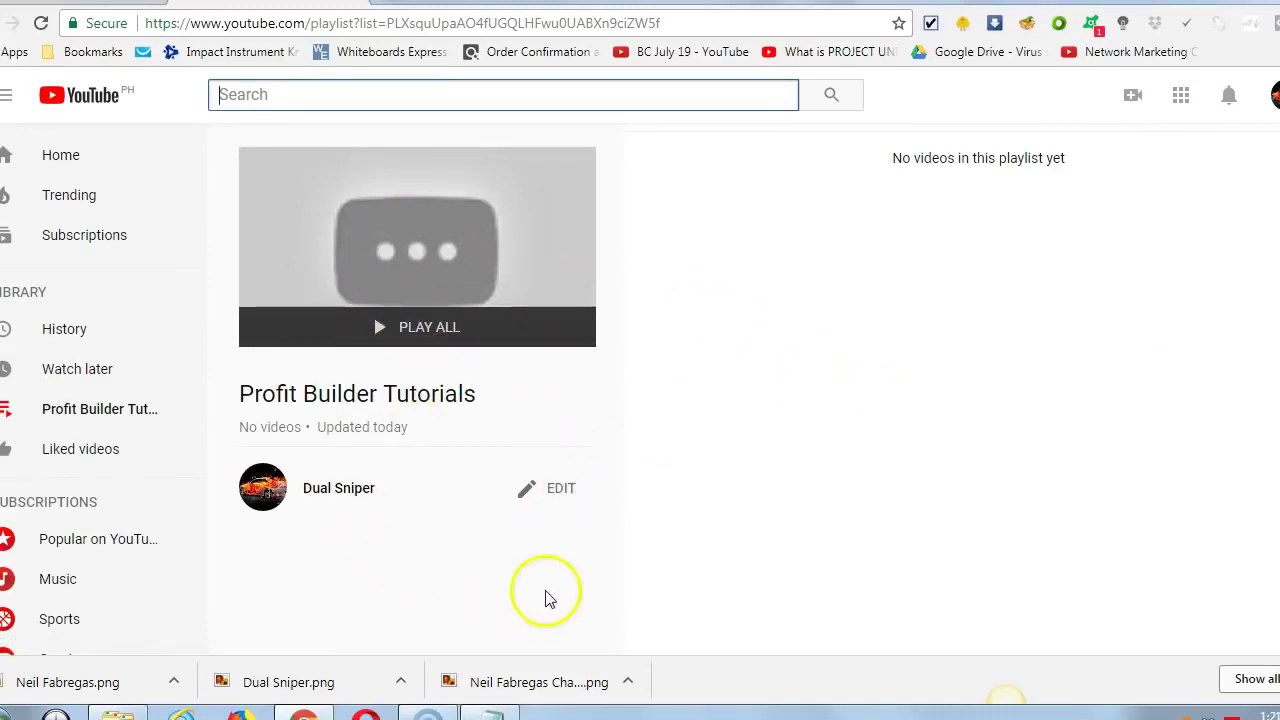
click(558, 490)
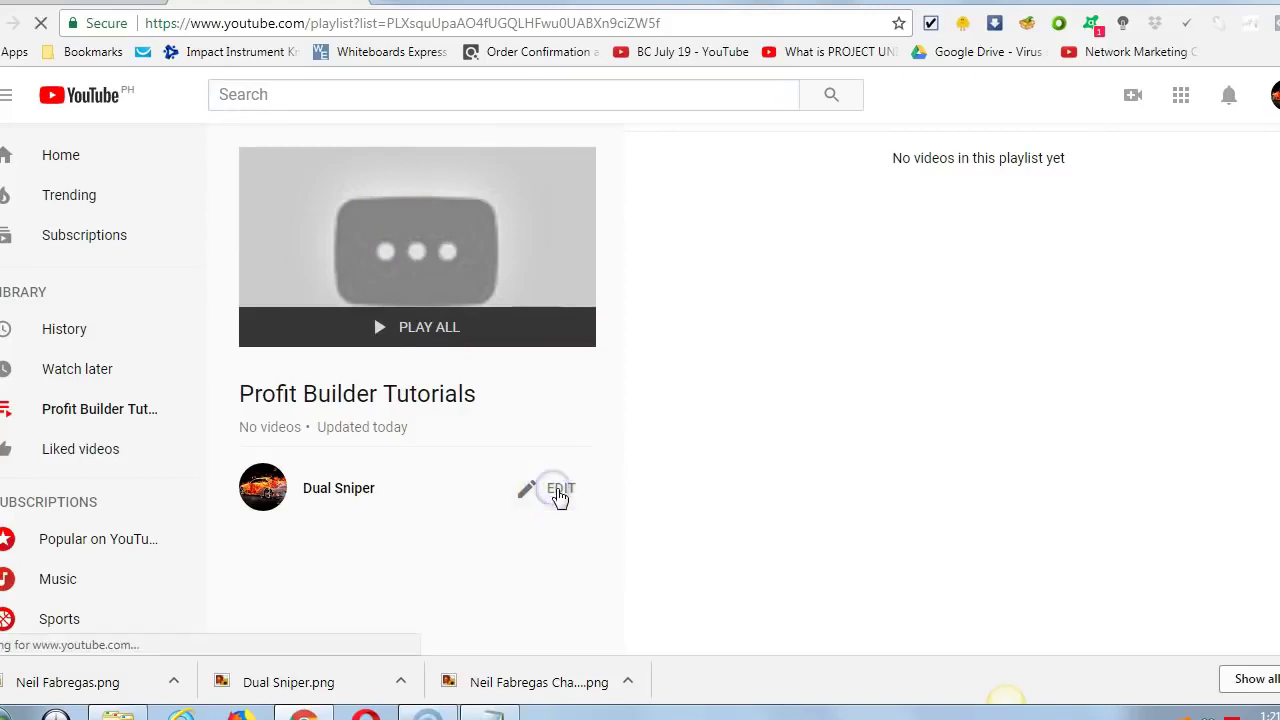